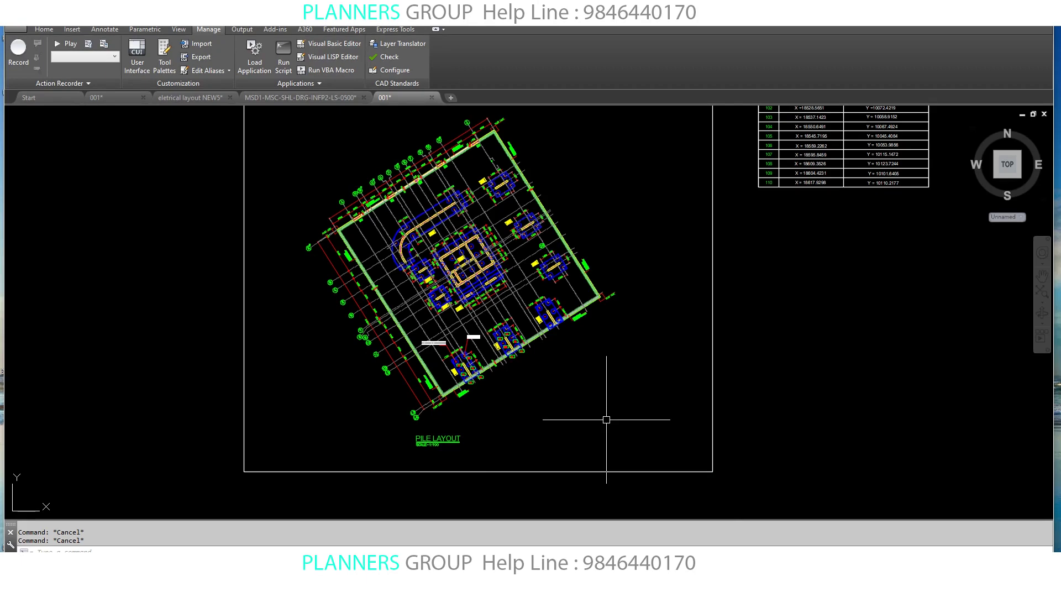
# Frame the pile layout beside the pile cap coordinate schedule table
pyautogui.moveTo(335, 355); pyautogui.dragTo(255, 367, button='middle')
pyautogui.moveTo(236, 215); pyautogui.dragTo(210, 213, button='middle')
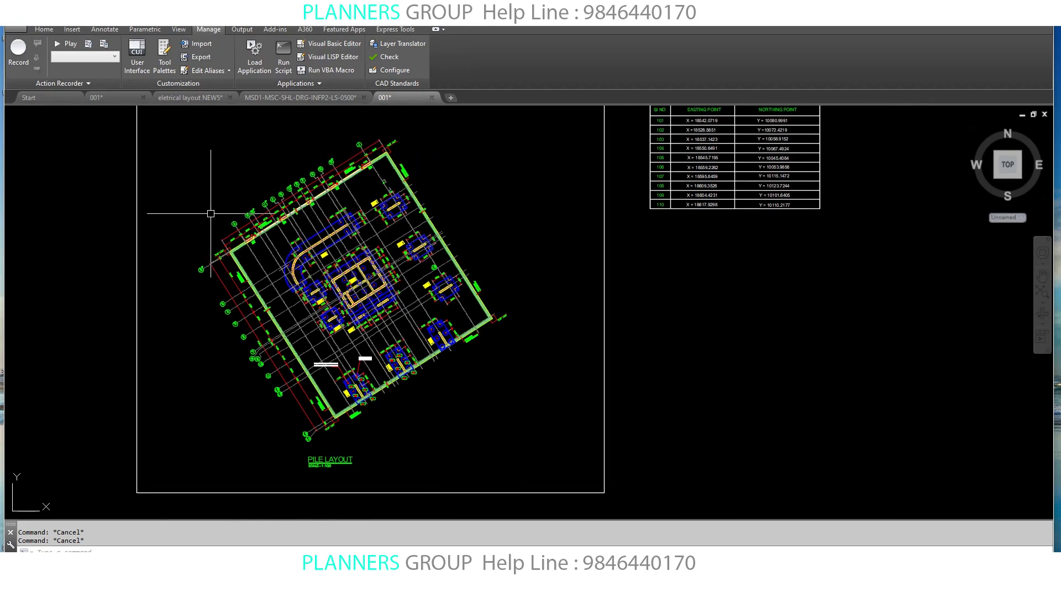
pyautogui.scroll(2, 330, 262)
pyautogui.scroll(2, 351, 431)
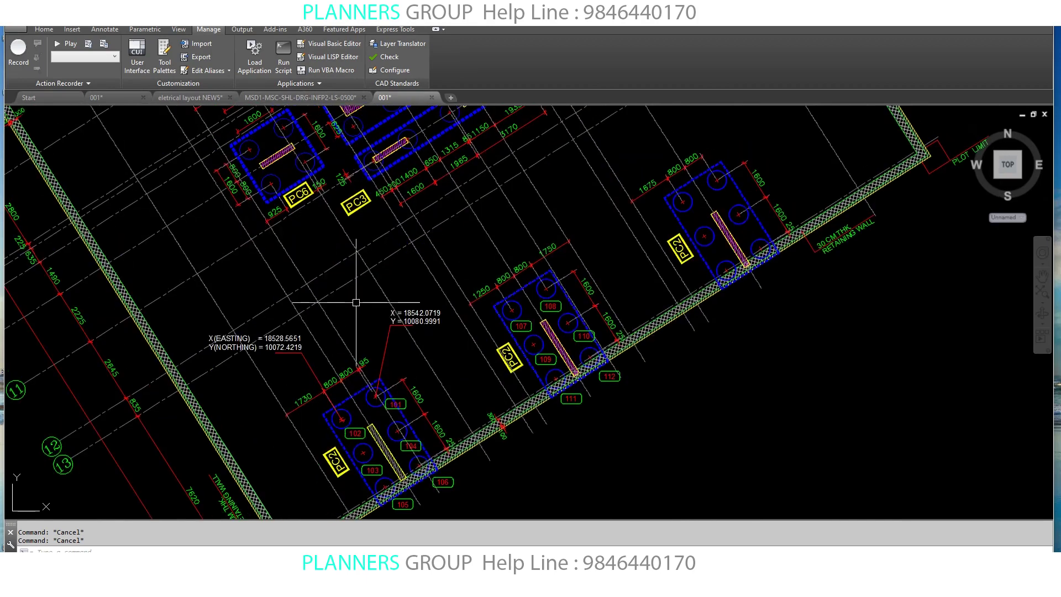
pyautogui.scroll(-4, 356, 298)
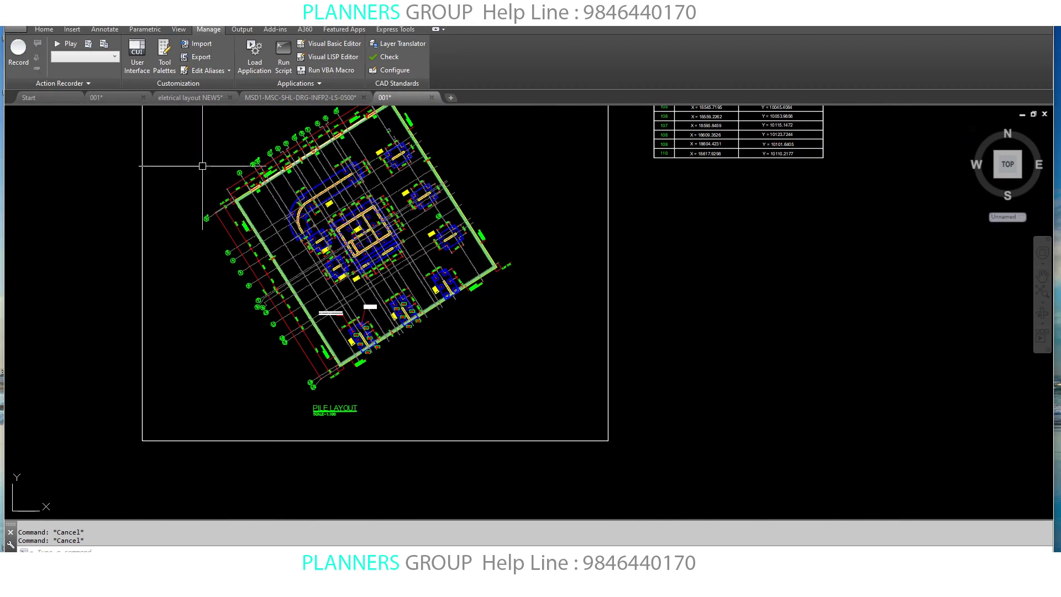
pyautogui.moveTo(203, 166); pyautogui.dragTo(204, 193, button='middle')
pyautogui.scroll(5, 327, 283)
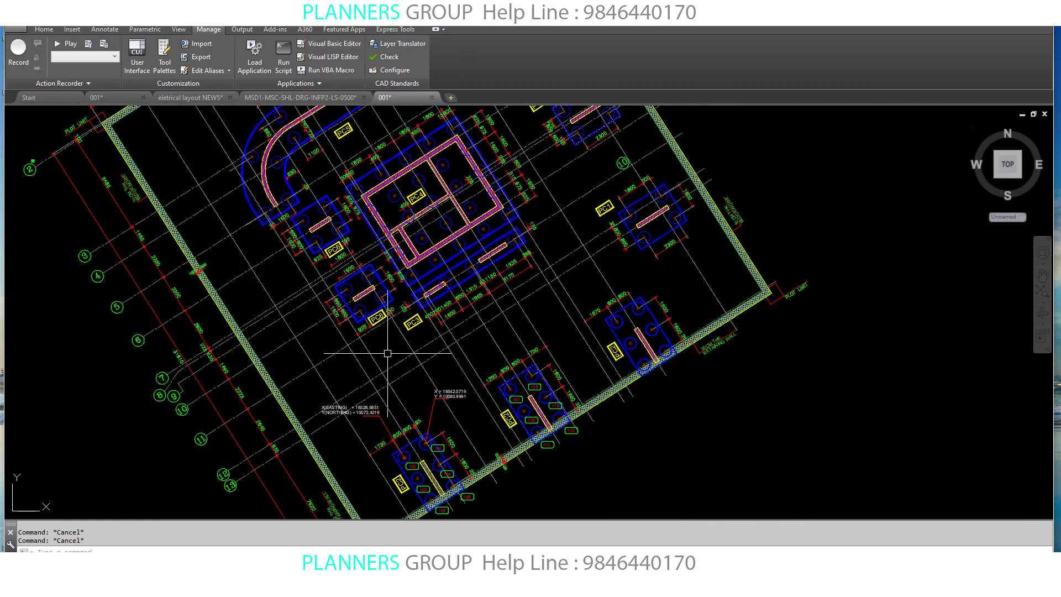
# Zoom in on the pile-cap E/N coordinate labels, then pull back to the whole layout and table
pyautogui.moveTo(389, 356)
pyautogui.mouseDown(button='middle')
pyautogui.moveTo(363, 360)
pyautogui.moveTo(363, 325)
pyautogui.mouseUp(button='middle')
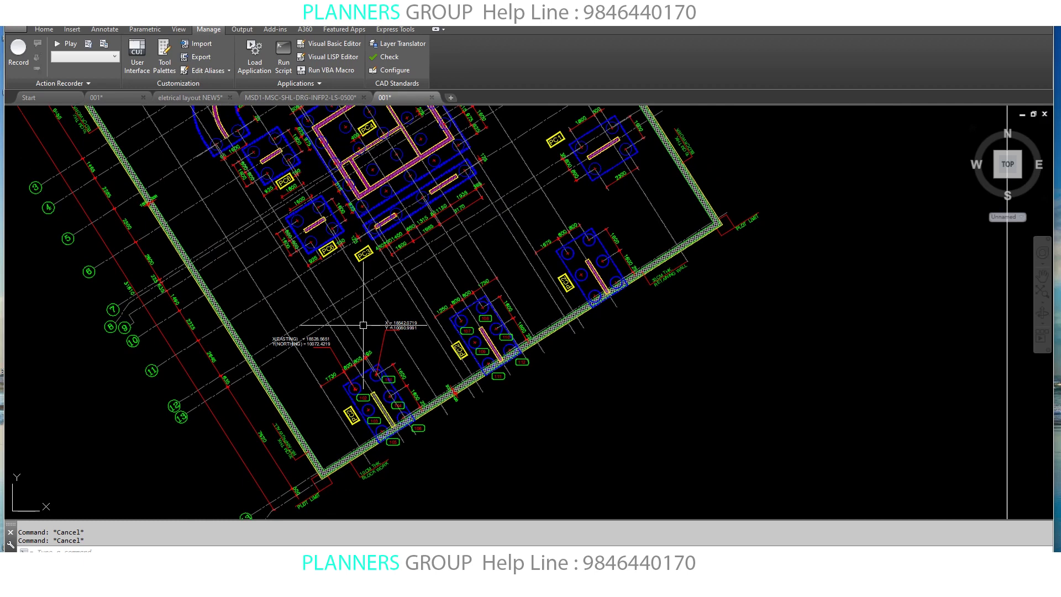
pyautogui.scroll(-8, 363, 324)
pyautogui.scroll(2, 505, 254)
pyautogui.moveTo(504, 246); pyautogui.dragTo(479, 257, button='middle')
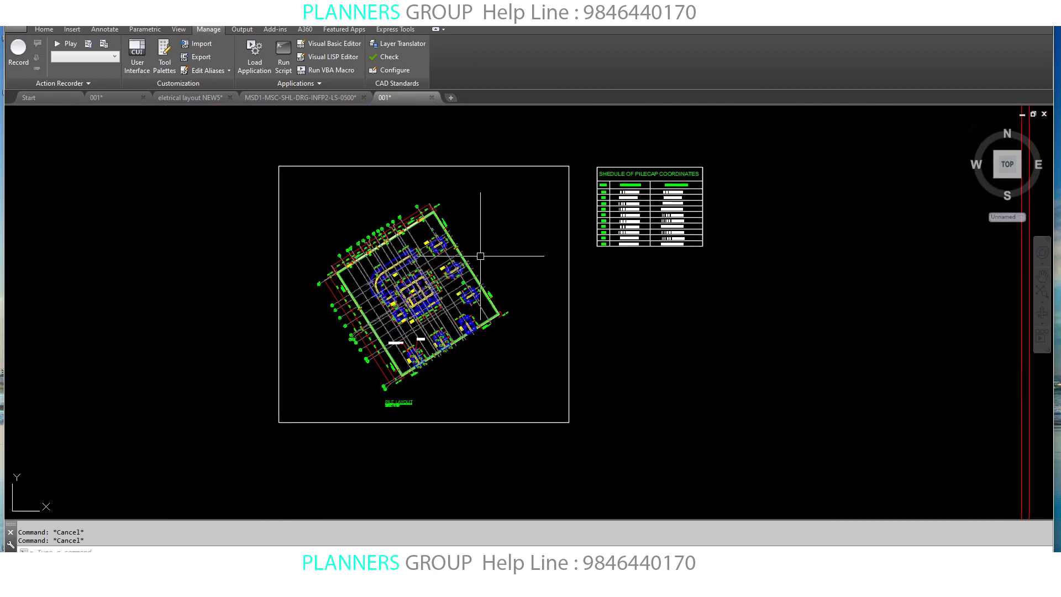
# Reveal the neighbouring building sheets and bring the basement floor plan into view
pyautogui.scroll(-2, 480, 256)
pyautogui.moveTo(699, 256); pyautogui.dragTo(420, 286, button='middle')
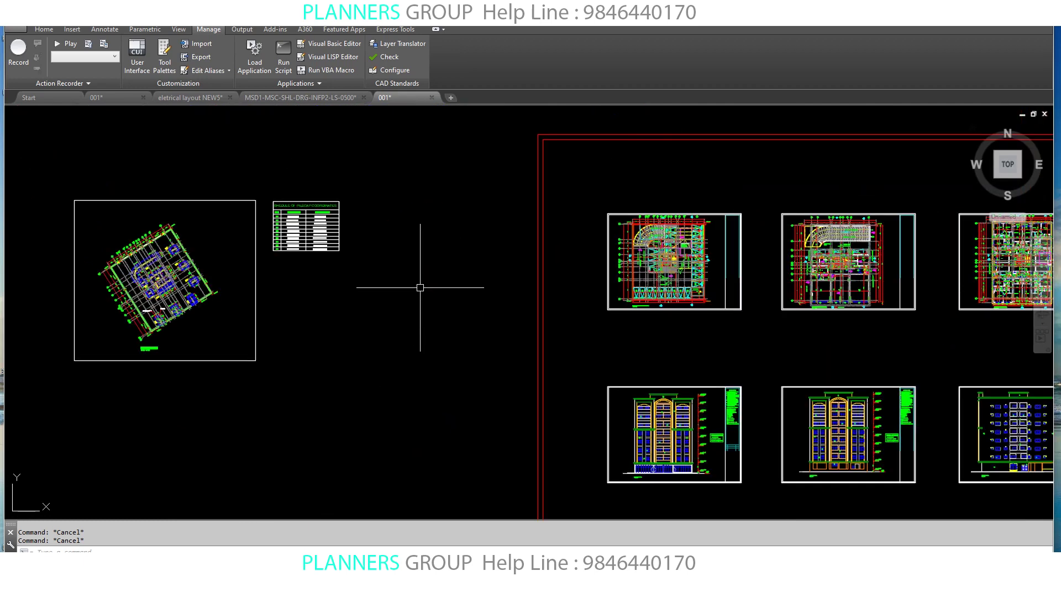
pyautogui.scroll(5, 684, 276)
pyautogui.moveTo(694, 283); pyautogui.dragTo(589, 283, button='middle')
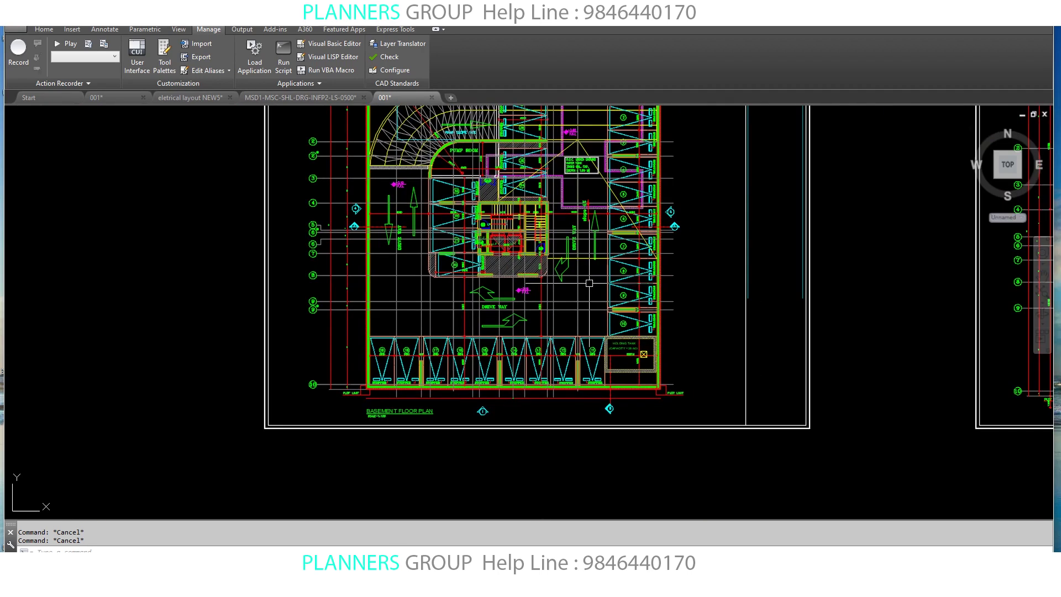
pyautogui.scroll(-2, 360, 321)
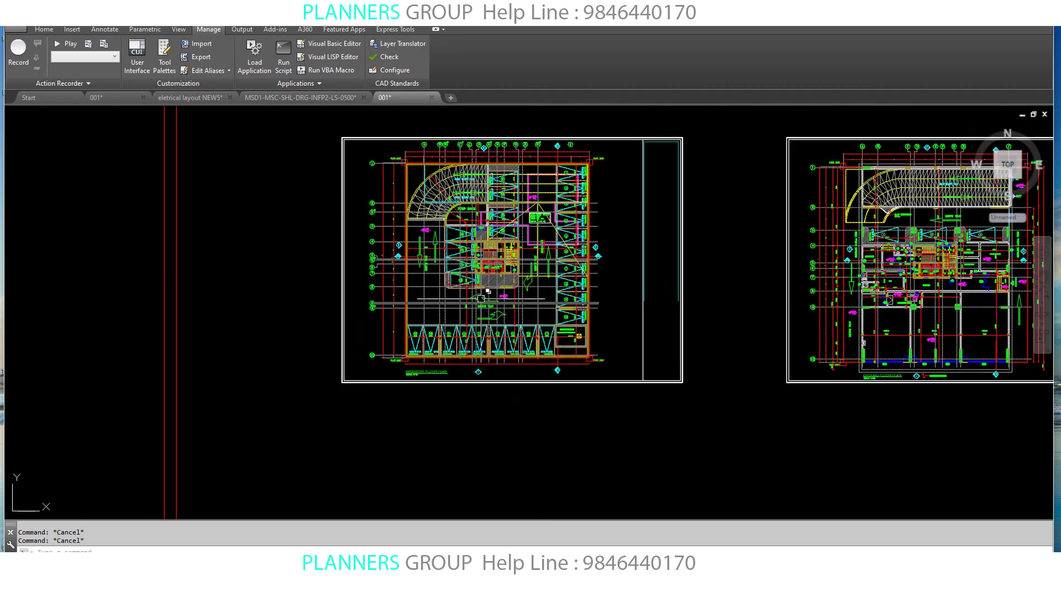
pyautogui.scroll(3, 416, 378)
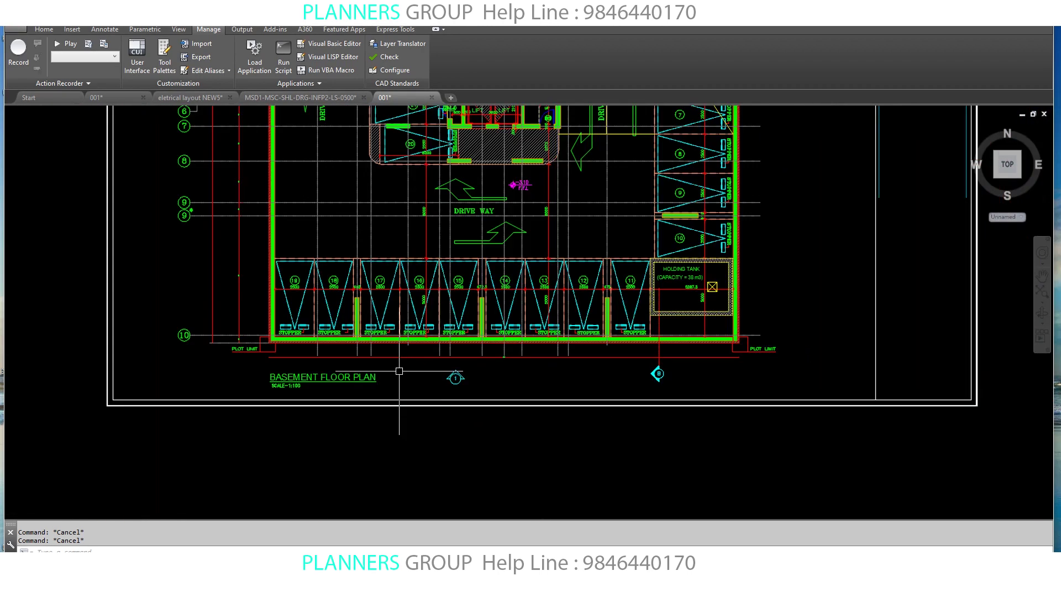
pyautogui.scroll(-3, 399, 372)
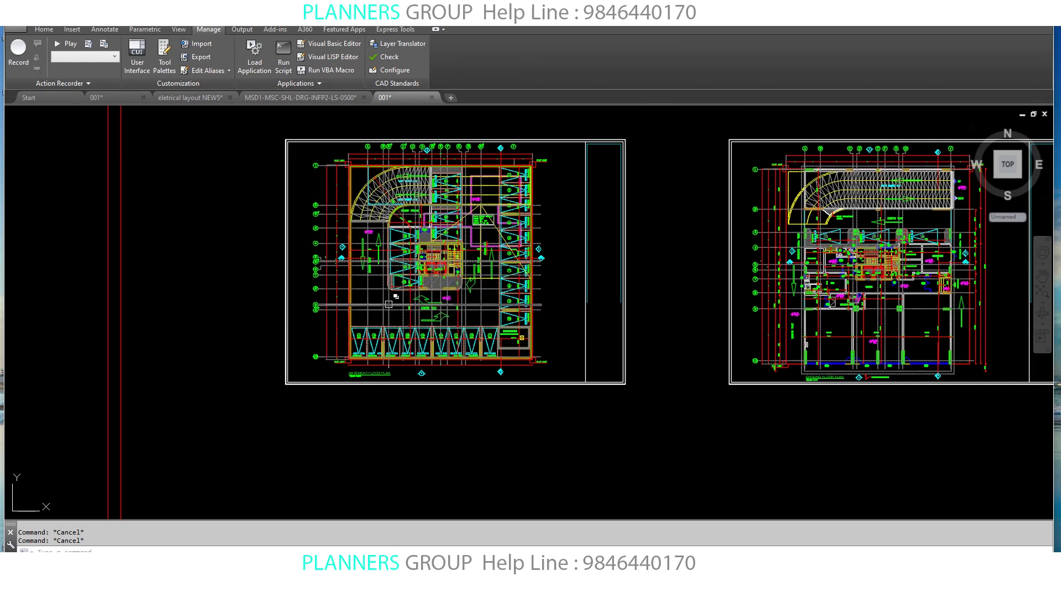
# Zoom into the basement plan and move across its drive ways and pump room
pyautogui.moveTo(299, 257); pyautogui.dragTo(288, 263, button='middle')
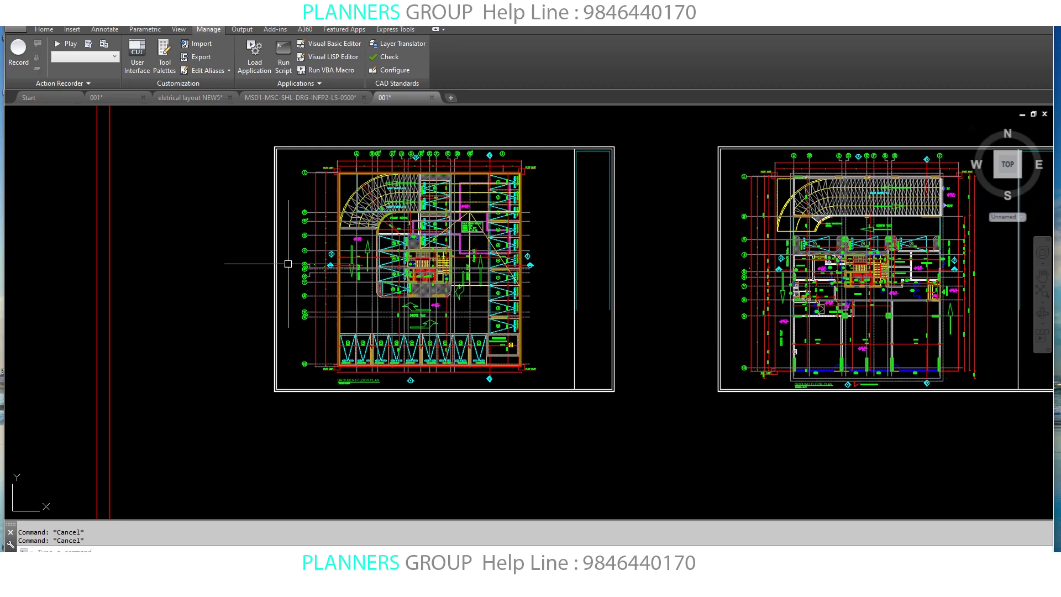
pyautogui.scroll(2, 378, 264)
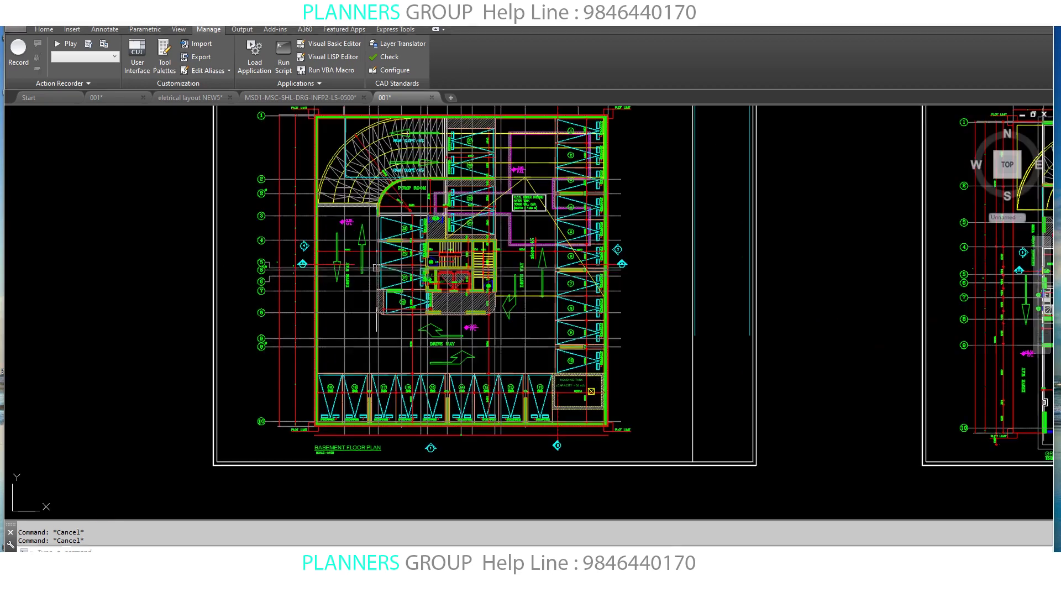
pyautogui.scroll(4, 378, 312)
pyautogui.moveTo(378, 312); pyautogui.dragTo(271, 310, button='middle')
pyautogui.scroll(-4, 449, 365)
pyautogui.scroll(3, 449, 365)
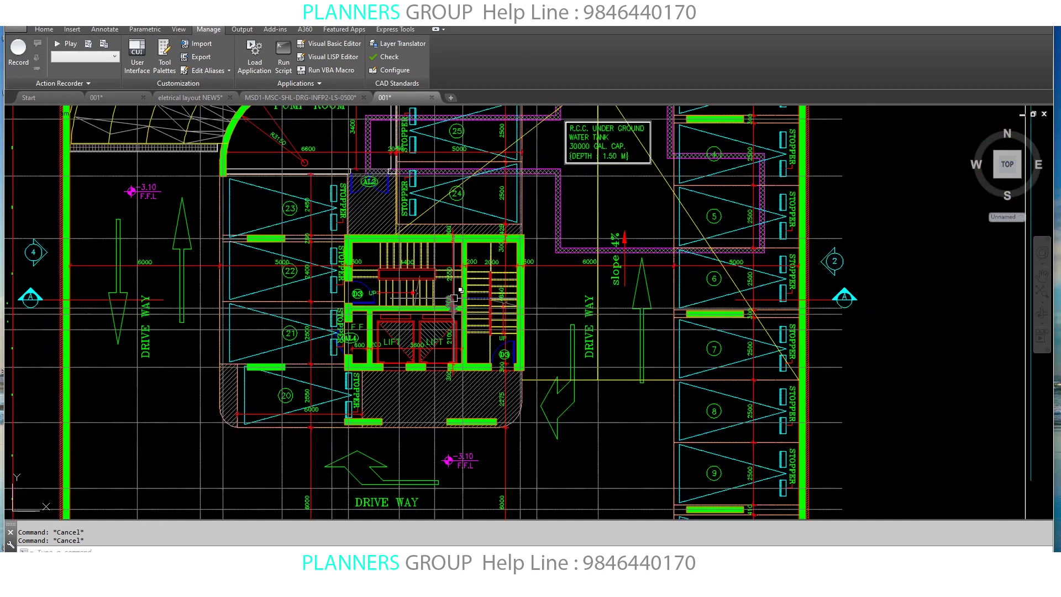
# Centre the basement stair and lift core up close, then shift toward the ground floor plan
pyautogui.moveTo(450, 387); pyautogui.dragTo(447, 343, button='middle')
pyautogui.scroll(2, 448, 343)
pyautogui.moveTo(445, 467)
pyautogui.mouseDown(button='middle')
pyautogui.moveTo(426, 336)
pyautogui.moveTo(423, 383)
pyautogui.mouseUp(button='middle')
pyautogui.scroll(-4, 426, 336)
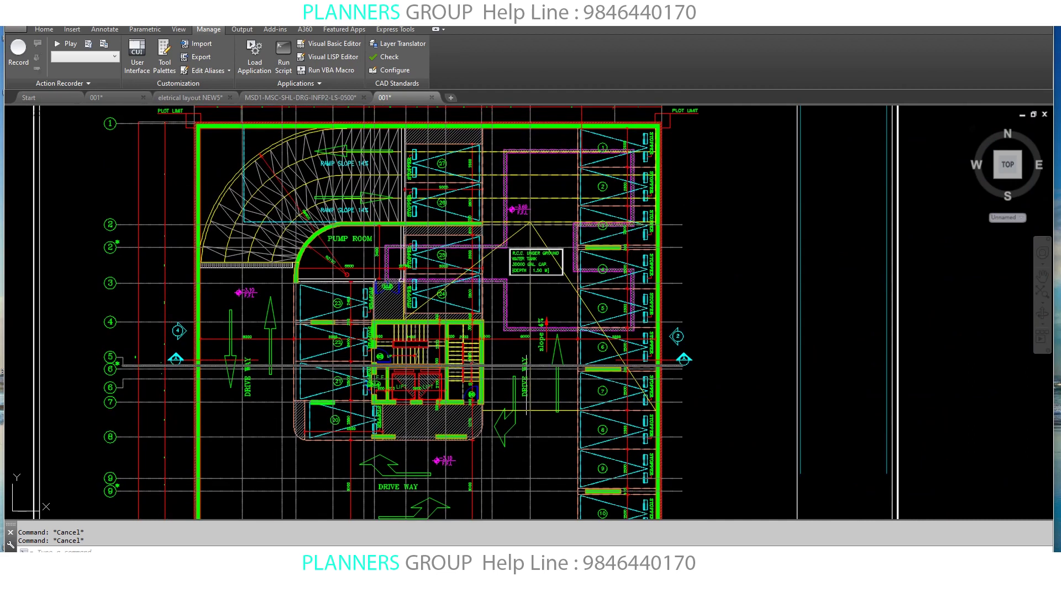
pyautogui.moveTo(458, 180); pyautogui.dragTo(476, 232, button='middle')
# Inspect the ground floor plan's core, garbage room, shops, ramp, parking and column grid labels
pyautogui.scroll(-2, 475, 232)
pyautogui.moveTo(277, 309)
pyautogui.mouseDown(button='middle')
pyautogui.moveTo(428, 316)
pyautogui.moveTo(409, 351)
pyautogui.mouseUp(button='middle')
pyautogui.scroll(4, 387, 287)
pyautogui.moveTo(331, 232); pyautogui.dragTo(367, 268, button='middle')
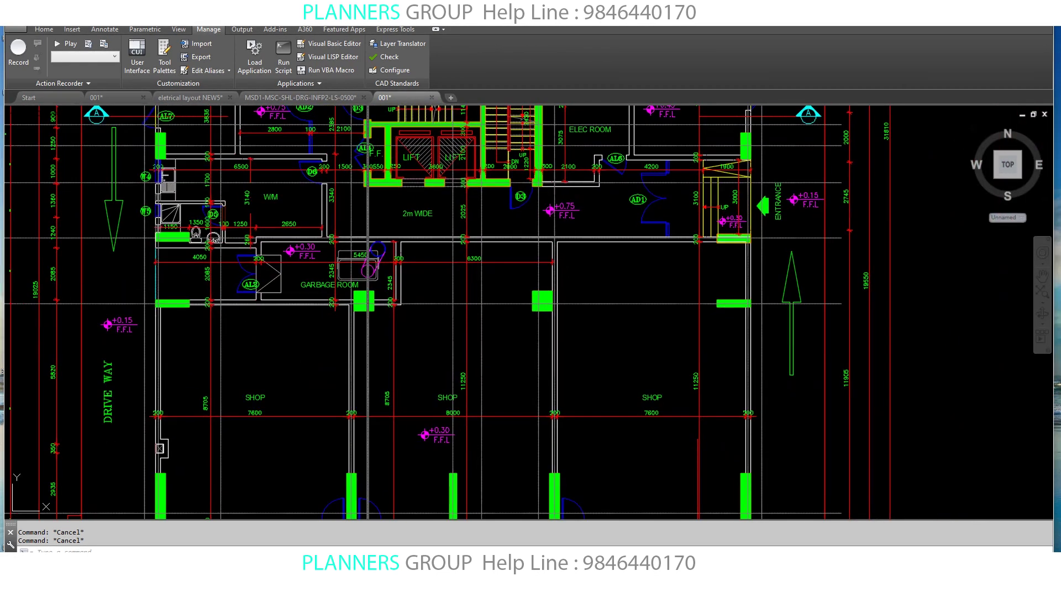
pyautogui.scroll(-3, 563, 391)
pyautogui.moveTo(562, 391); pyautogui.dragTo(519, 424, button='middle')
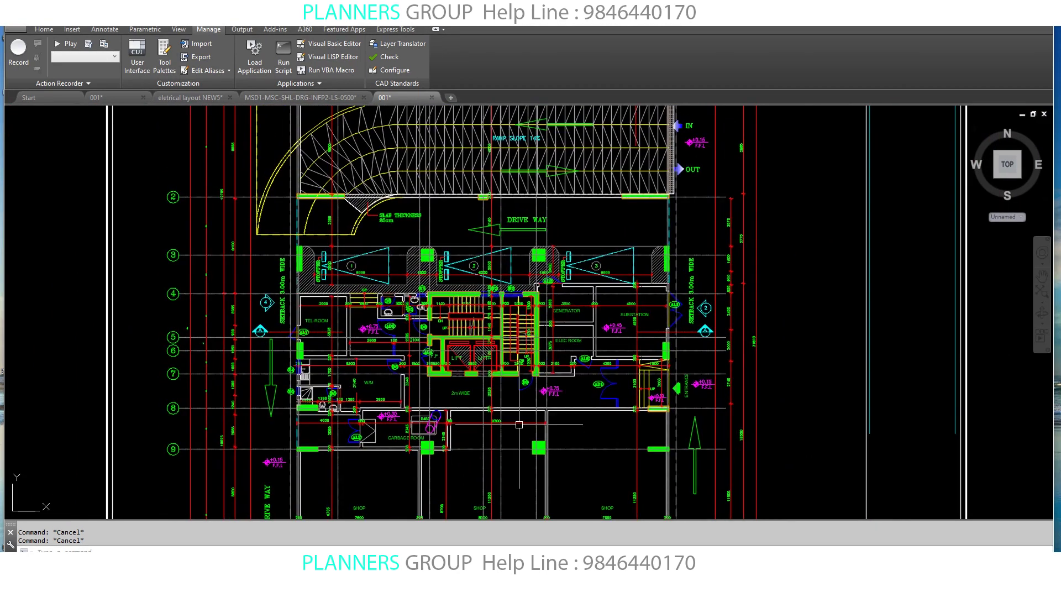
pyautogui.moveTo(478, 321)
pyautogui.mouseDown(button='middle')
pyautogui.moveTo(458, 263)
pyautogui.moveTo(472, 349)
pyautogui.moveTo(463, 386)
pyautogui.moveTo(536, 349)
pyautogui.moveTo(517, 267)
pyautogui.moveTo(523, 331)
pyautogui.mouseUp(button='middle')
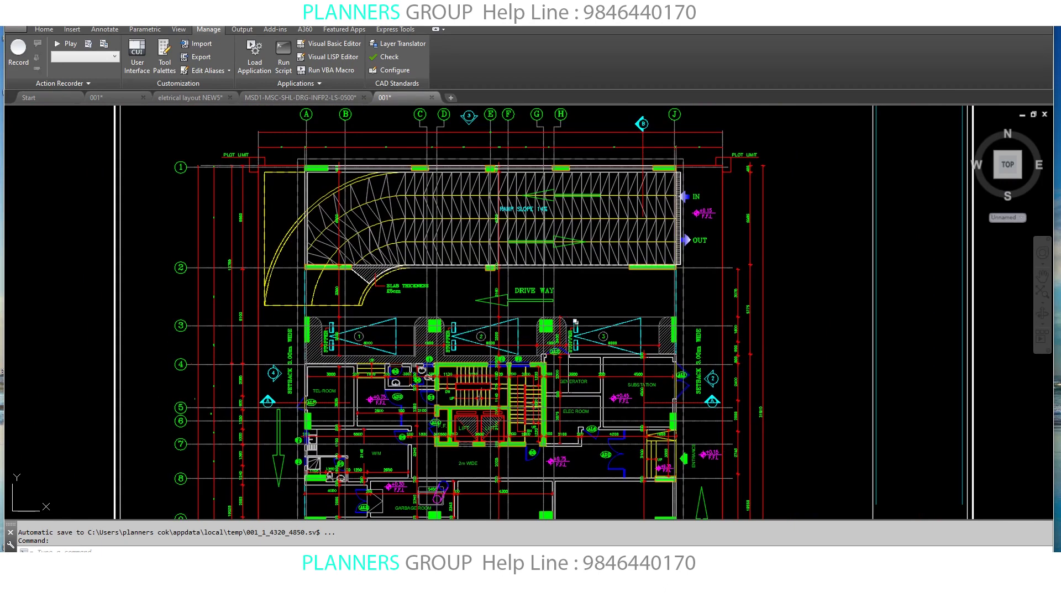
# Zoom onto the First Floor Plan and view its upper apartments, top balconies and right side
pyautogui.scroll(1, 574, 321)
pyautogui.scroll(-3, 442, 332)
pyautogui.scroll(1, 437, 332)
pyautogui.scroll(-2, 426, 332)
pyautogui.scroll(-2, 425, 265)
pyautogui.scroll(5, 581, 332)
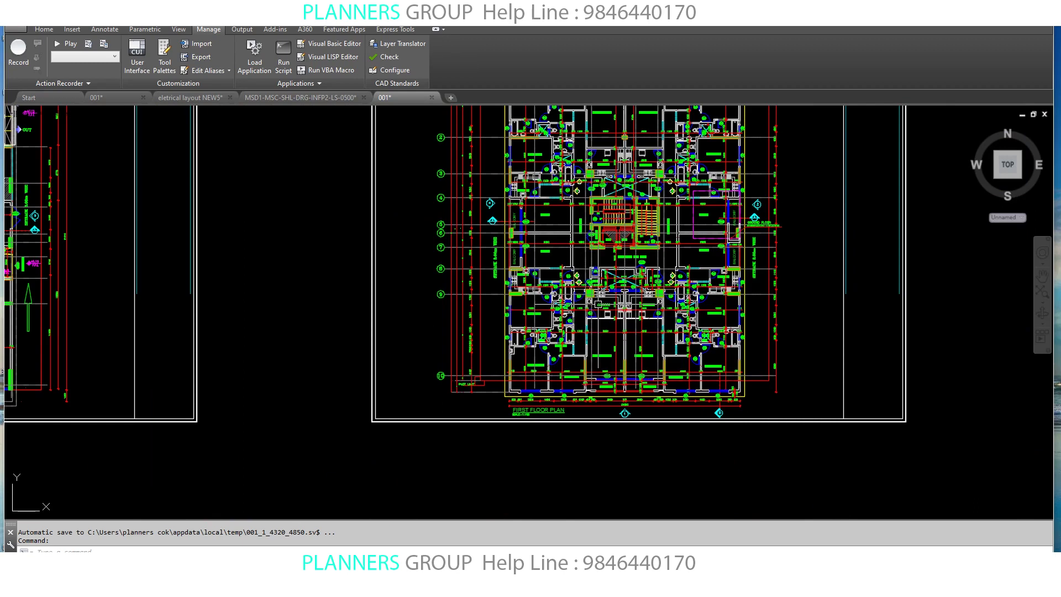
pyautogui.scroll(2, 500, 376)
pyautogui.scroll(2, 499, 376)
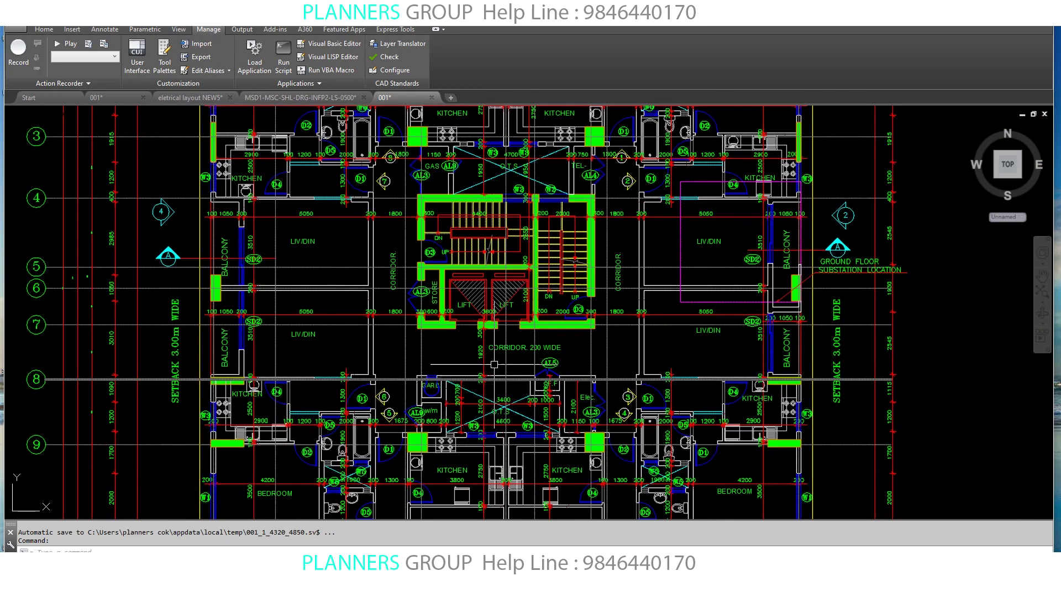
pyautogui.moveTo(519, 254); pyautogui.dragTo(496, 407, button='middle')
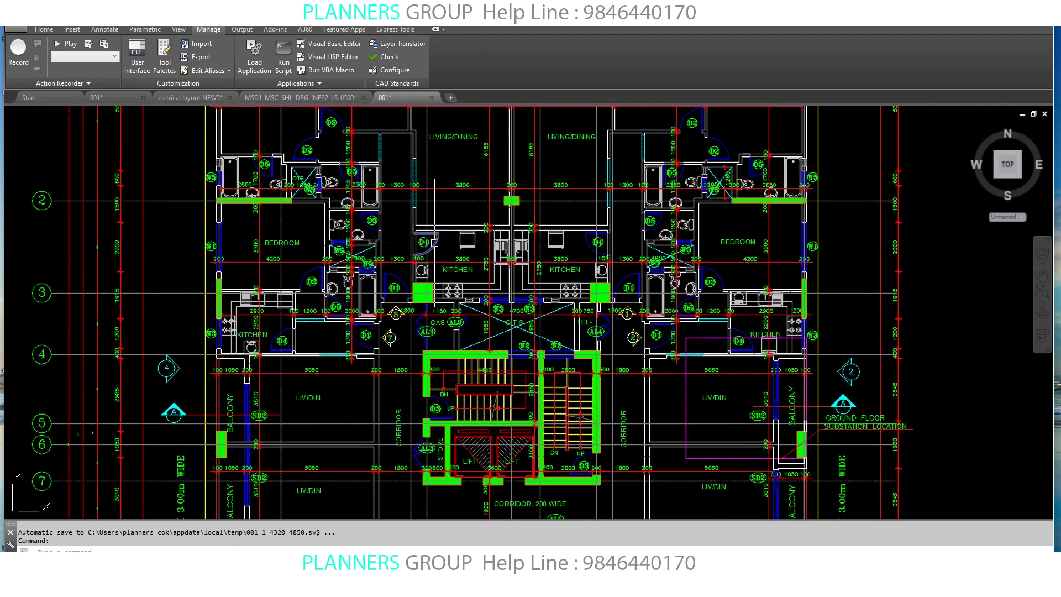
pyautogui.moveTo(434, 242); pyautogui.dragTo(432, 346, button='middle')
pyautogui.moveTo(483, 295); pyautogui.dragTo(400, 296, button='middle')
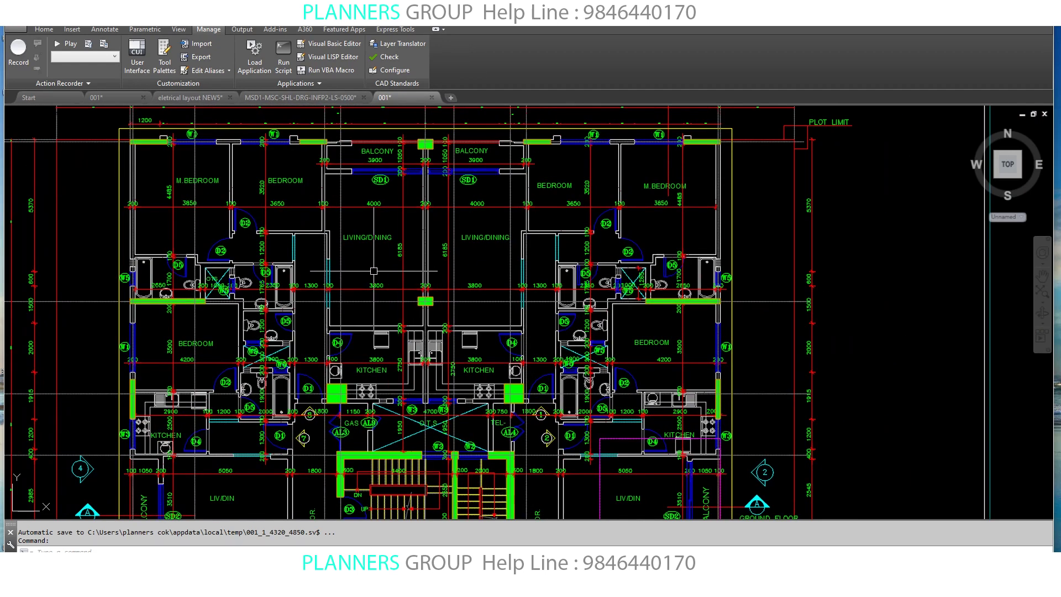
# Zoom out from the first floor plan to survey the surrounding sheets
pyautogui.scroll(-3, 522, 263)
pyautogui.scroll(-3, 522, 262)
pyautogui.scroll(4, 580, 249)
pyautogui.scroll(-1, 580, 249)
pyautogui.scroll(2, 541, 378)
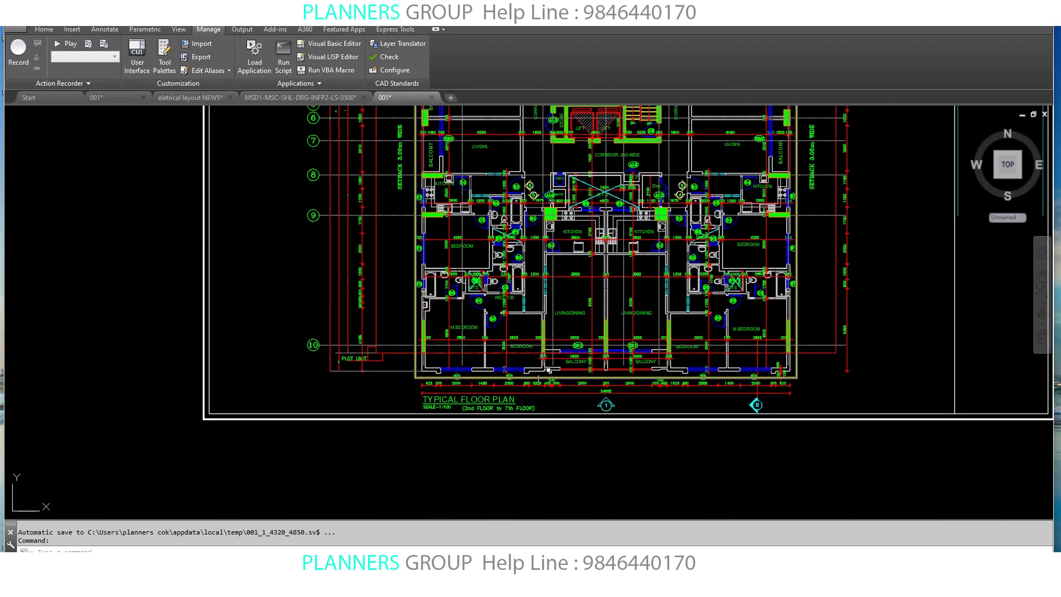
pyautogui.scroll(1, 547, 381)
pyautogui.scroll(1, 524, 376)
pyautogui.scroll(1, 497, 368)
pyautogui.scroll(-5, 494, 369)
pyautogui.scroll(1, 497, 414)
pyautogui.scroll(1, 438, 430)
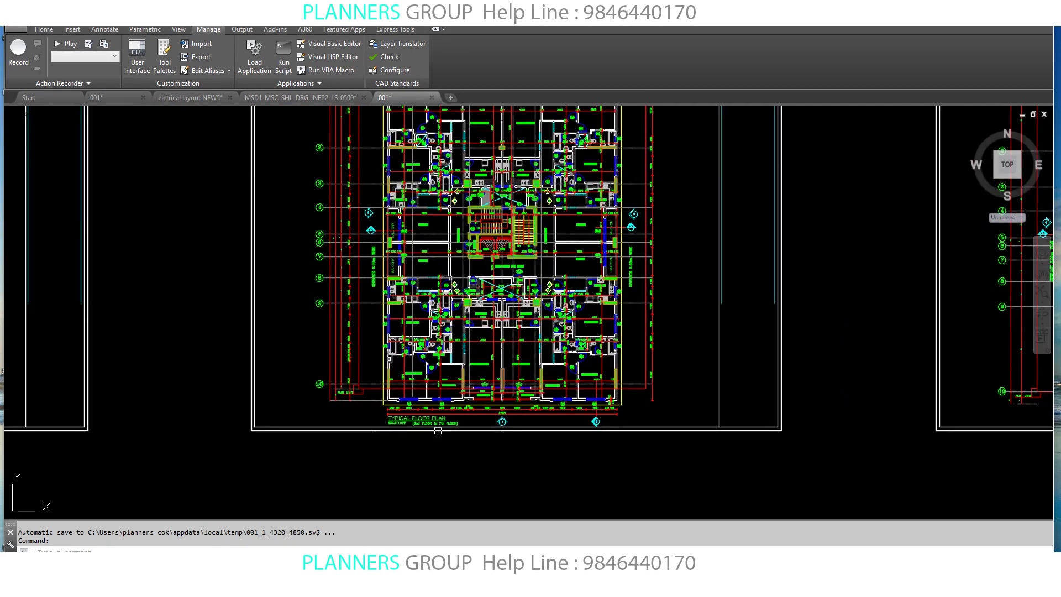
pyautogui.scroll(2, 431, 434)
pyautogui.scroll(-5, 494, 441)
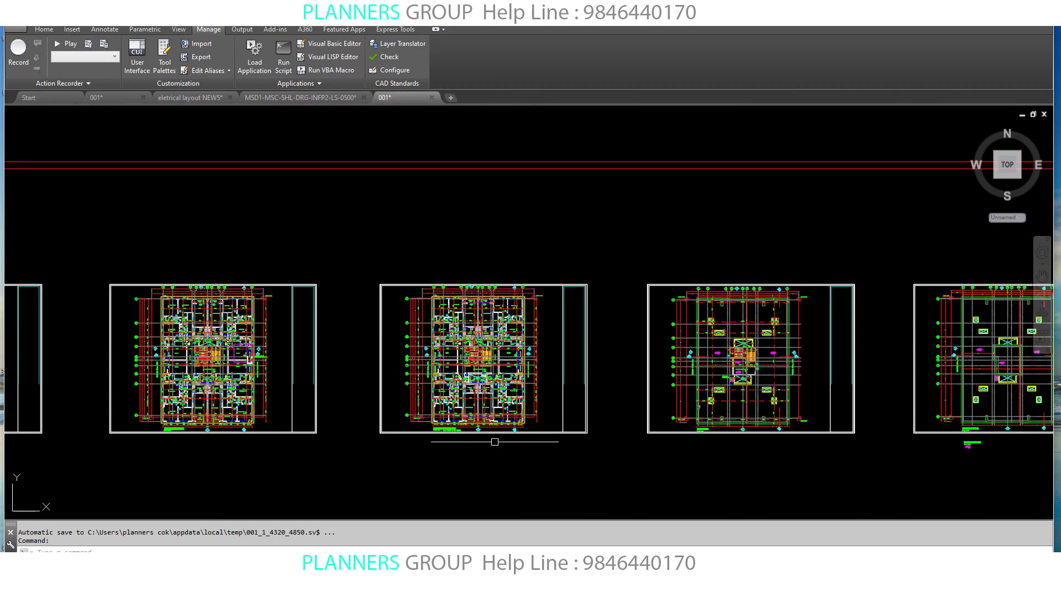
# Move down to the next row of sheets and zoom onto the typical floor plan
pyautogui.moveTo(510, 461); pyautogui.dragTo(502, 415, button='middle')
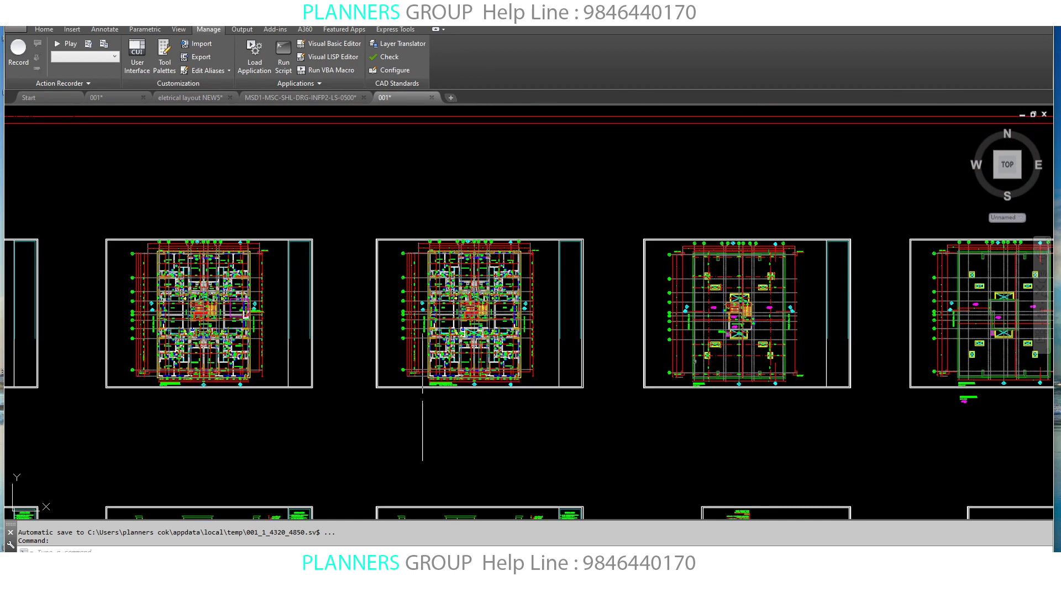
pyautogui.scroll(4, 481, 382)
pyautogui.scroll(2, 428, 379)
pyautogui.scroll(2, 428, 371)
pyautogui.scroll(1, 426, 362)
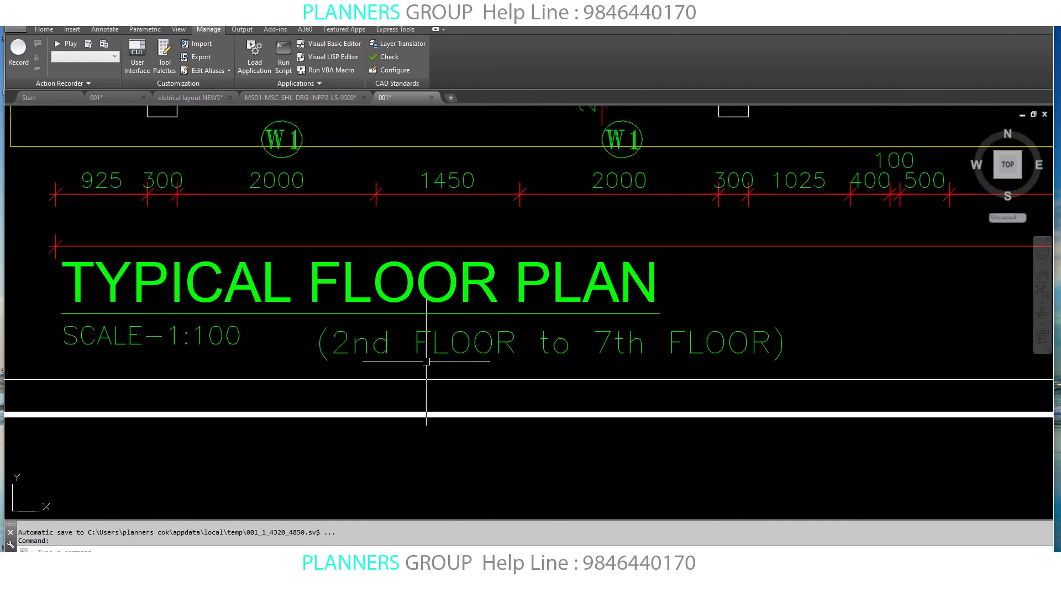
pyautogui.scroll(1, 667, 356)
pyautogui.scroll(-6, 652, 387)
pyautogui.scroll(-2, 633, 401)
# Frame the whole TYPICAL FLOOR PLAN, then move across to the roof plan sheet
pyautogui.moveTo(639, 395)
pyautogui.mouseDown(button='middle')
pyautogui.moveTo(553, 442)
pyautogui.moveTo(331, 420)
pyautogui.mouseUp(button='middle')
pyautogui.scroll(-2, 593, 436)
pyautogui.scroll(-1, 593, 437)
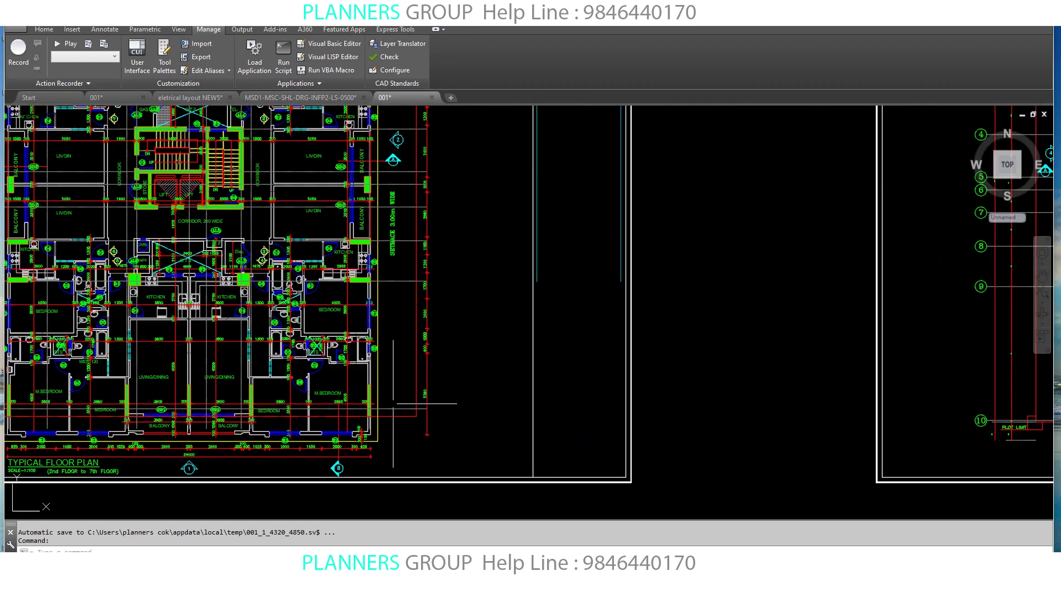
pyautogui.moveTo(828, 397); pyautogui.dragTo(387, 387, button='middle')
pyautogui.moveTo(801, 387); pyautogui.dragTo(591, 381, button='middle')
pyautogui.moveTo(702, 382); pyautogui.dragTo(619, 382, button='middle')
# Zoom into the TOP ROOF PLAN sheet
pyautogui.scroll(1, 608, 395)
pyautogui.scroll(-2, 597, 409)
pyautogui.scroll(2, 580, 423)
pyautogui.scroll(3, 569, 430)
pyautogui.scroll(2, 570, 430)
pyautogui.scroll(2, 585, 438)
pyautogui.scroll(2, 578, 434)
pyautogui.scroll(-5, 611, 371)
# Centre the roof's stair and lift mechanical room up close
pyautogui.moveTo(611, 371); pyautogui.dragTo(442, 497, button='middle')
pyautogui.moveTo(608, 249); pyautogui.dragTo(643, 412, button='middle')
pyautogui.moveTo(641, 182)
pyautogui.mouseDown(button='middle')
pyautogui.moveTo(643, 509)
pyautogui.moveTo(635, 277)
pyautogui.mouseUp(button='middle')
pyautogui.moveTo(719, 359); pyautogui.dragTo(607, 287, button='middle')
pyautogui.moveTo(629, 364); pyautogui.dragTo(626, 279, button='middle')
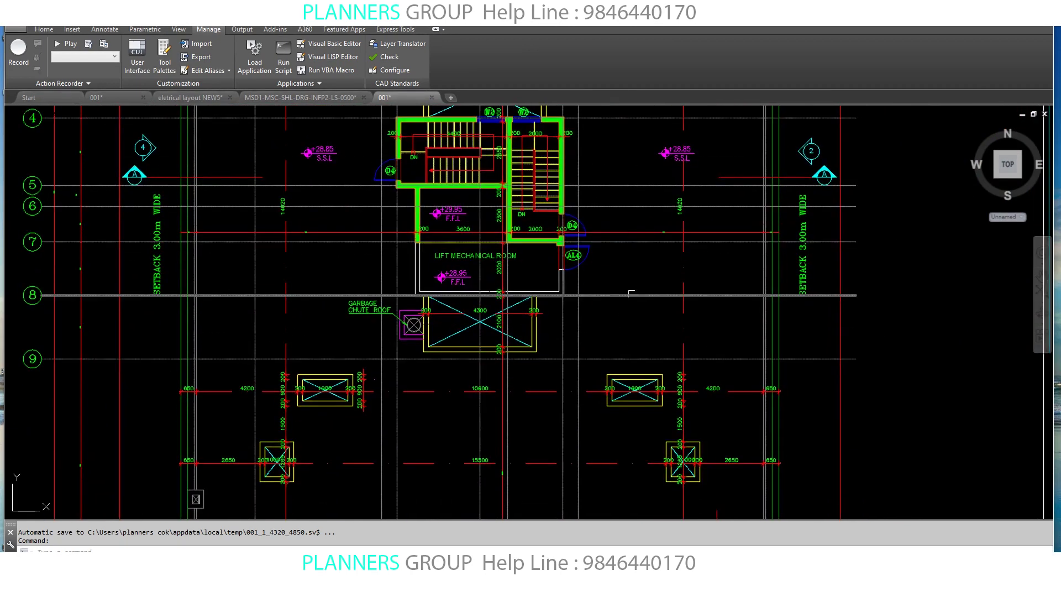
pyautogui.scroll(2, 493, 216)
pyautogui.scroll(1, 497, 255)
pyautogui.scroll(-1, 552, 387)
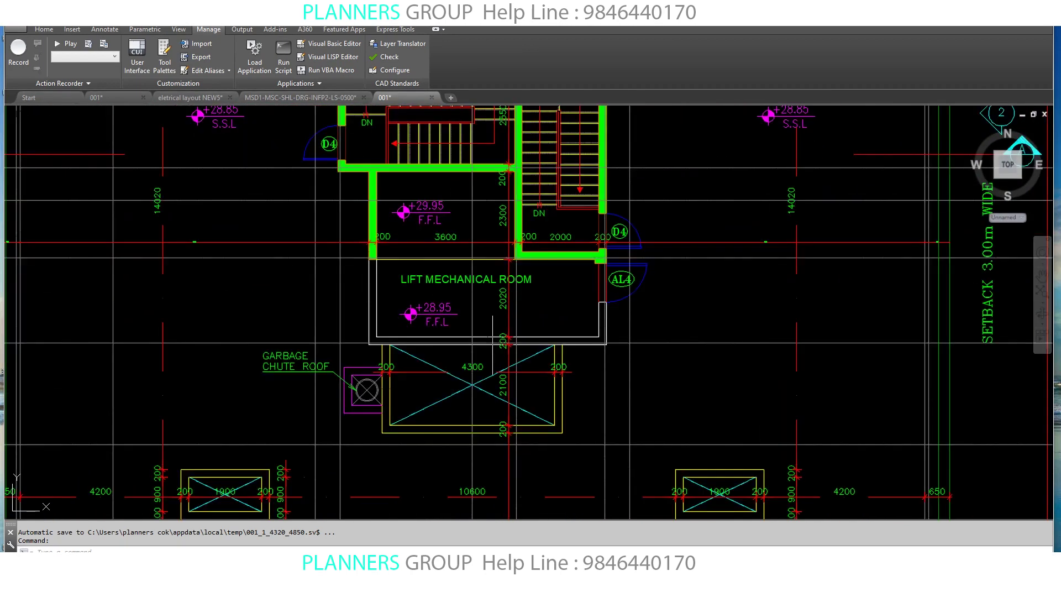
pyautogui.moveTo(553, 387); pyautogui.dragTo(618, 196, button='middle')
# Enlarge the 200/1900/200 box, then return to the stair and lift room
pyautogui.scroll(6, 784, 395)
pyautogui.moveTo(784, 395)
pyautogui.mouseDown(button='middle')
pyautogui.moveTo(722, 350)
pyautogui.moveTo(682, 345)
pyautogui.mouseUp(button='middle')
pyautogui.scroll(-8, 723, 256)
pyautogui.scroll(2, 537, 270)
pyautogui.moveTo(537, 270)
pyautogui.mouseDown(button='middle')
pyautogui.moveTo(596, 376)
pyautogui.moveTo(600, 416)
pyautogui.moveTo(561, 407)
pyautogui.mouseUp(button='middle')
pyautogui.scroll(-5, 599, 416)
pyautogui.scroll(2, 564, 437)
pyautogui.scroll(3, 545, 421)
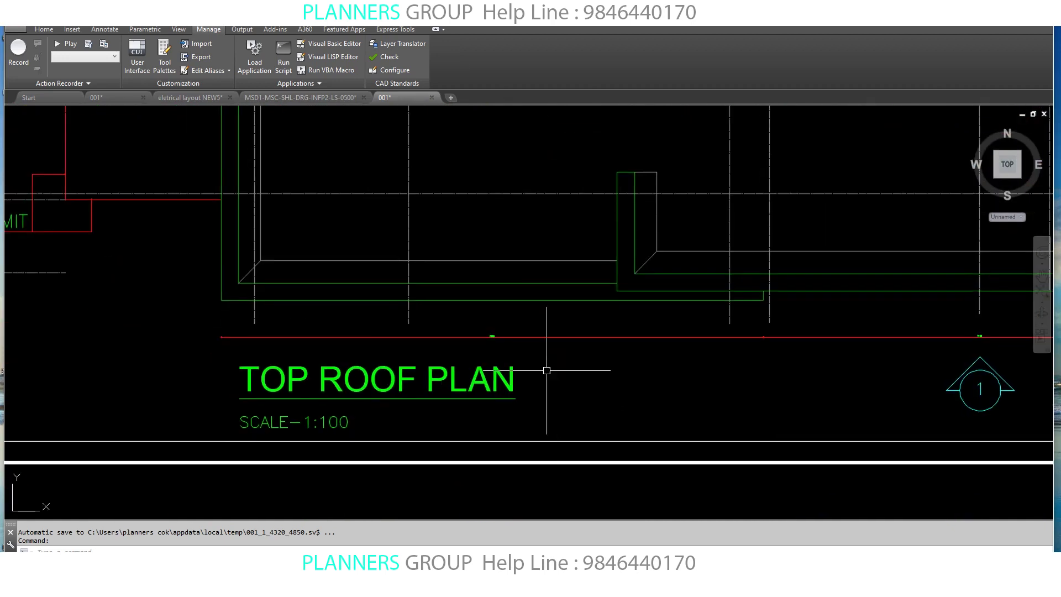
# Zoom out from the roof plan and close in on the first building elevation
pyautogui.scroll(-2, 547, 370)
pyautogui.scroll(-3, 552, 381)
pyautogui.scroll(-4, 636, 331)
pyautogui.scroll(1, 724, 279)
pyautogui.scroll(-4, 724, 279)
pyautogui.moveTo(724, 431)
pyautogui.mouseDown(button='middle')
pyautogui.moveTo(722, 331)
pyautogui.moveTo(951, 337)
pyautogui.mouseUp(button='middle')
pyautogui.scroll(3, 722, 331)
pyautogui.scroll(4, 443, 359)
# Zoom into the elevation and pan from the +4.45 level marker up to the 3rd floor
pyautogui.moveTo(443, 344); pyautogui.dragTo(443, 395, button='middle')
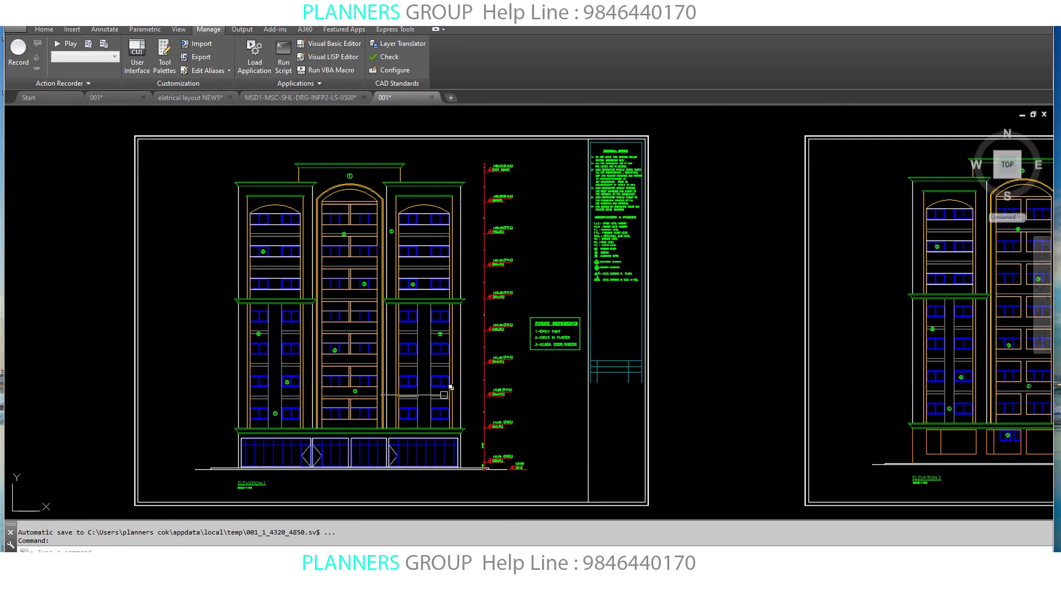
pyautogui.moveTo(563, 426); pyautogui.dragTo(557, 429, button='middle')
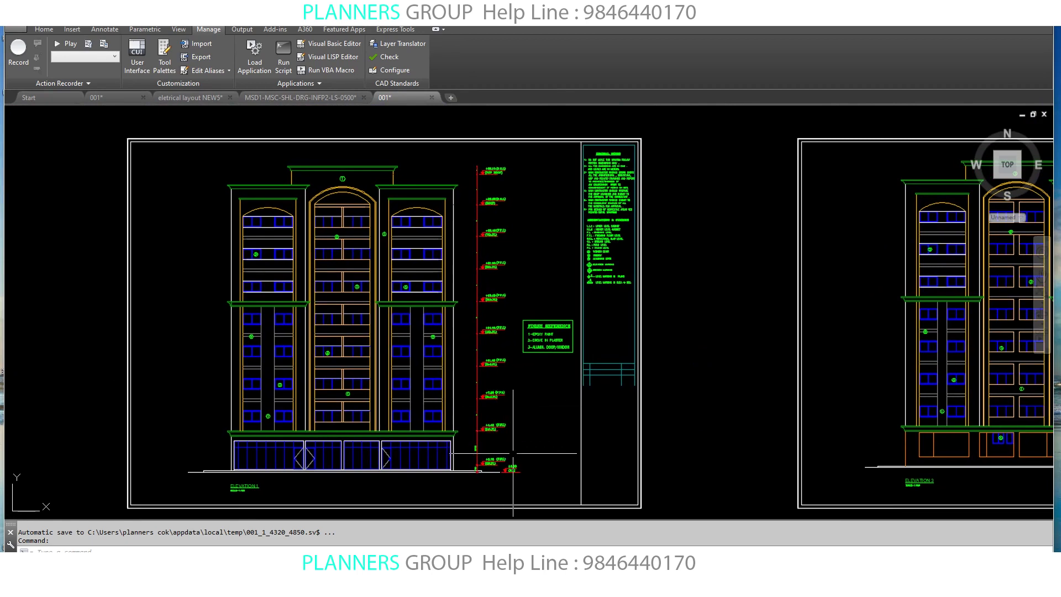
pyautogui.scroll(5, 446, 398)
pyautogui.scroll(2, 421, 381)
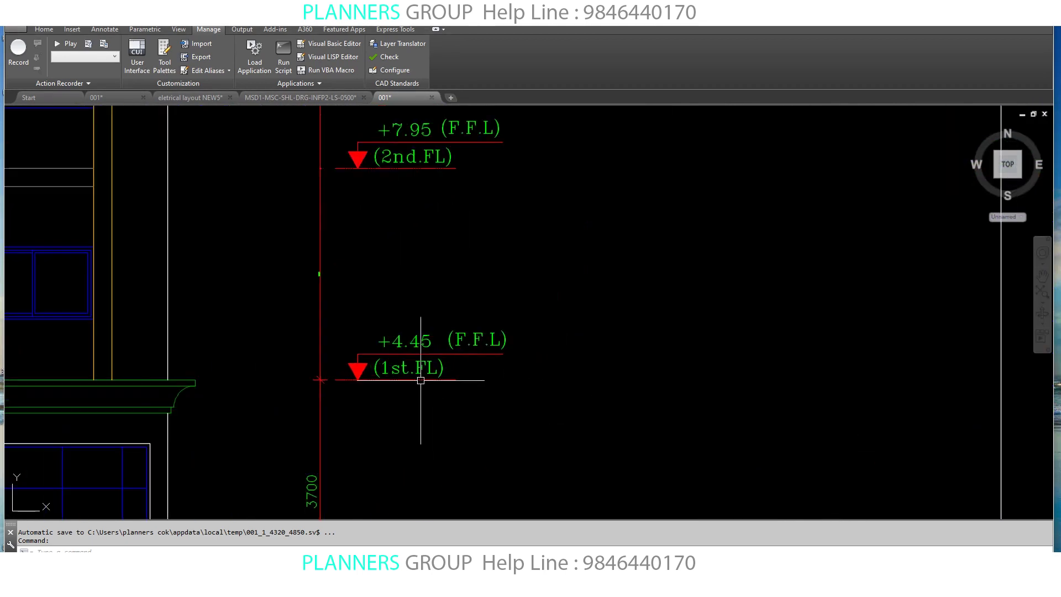
pyautogui.scroll(-5, 411, 381)
pyautogui.moveTo(524, 407)
pyautogui.mouseDown(button='middle')
pyautogui.moveTo(554, 415)
pyautogui.moveTo(235, 425)
pyautogui.mouseUp(button='middle')
pyautogui.scroll(5, 237, 401)
pyautogui.moveTo(253, 350); pyautogui.dragTo(320, 445, button='middle')
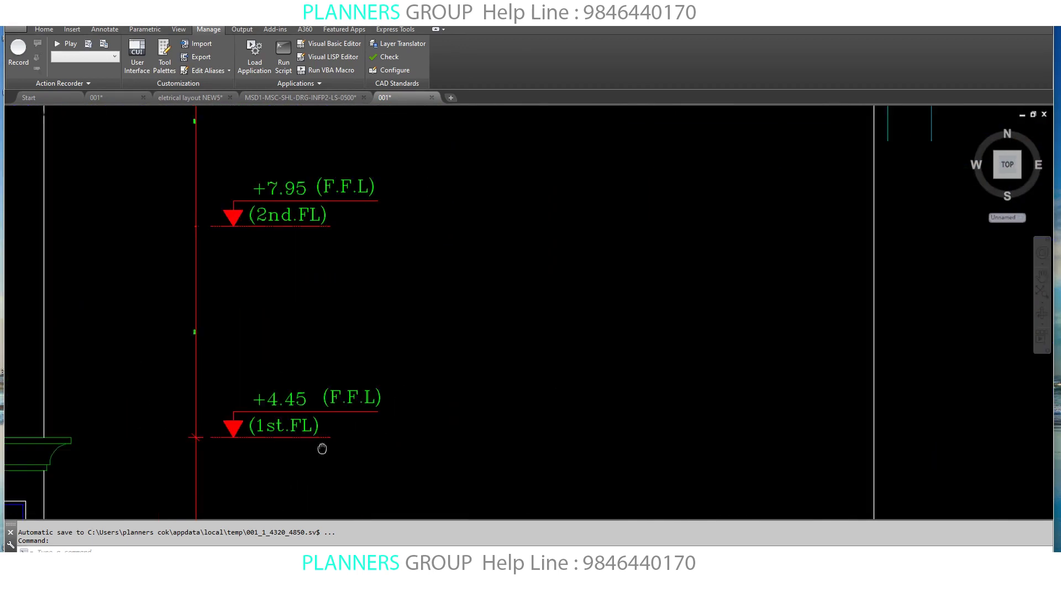
pyautogui.moveTo(331, 88); pyautogui.dragTo(358, 293, button='middle')
pyautogui.scroll(2, 365, 293)
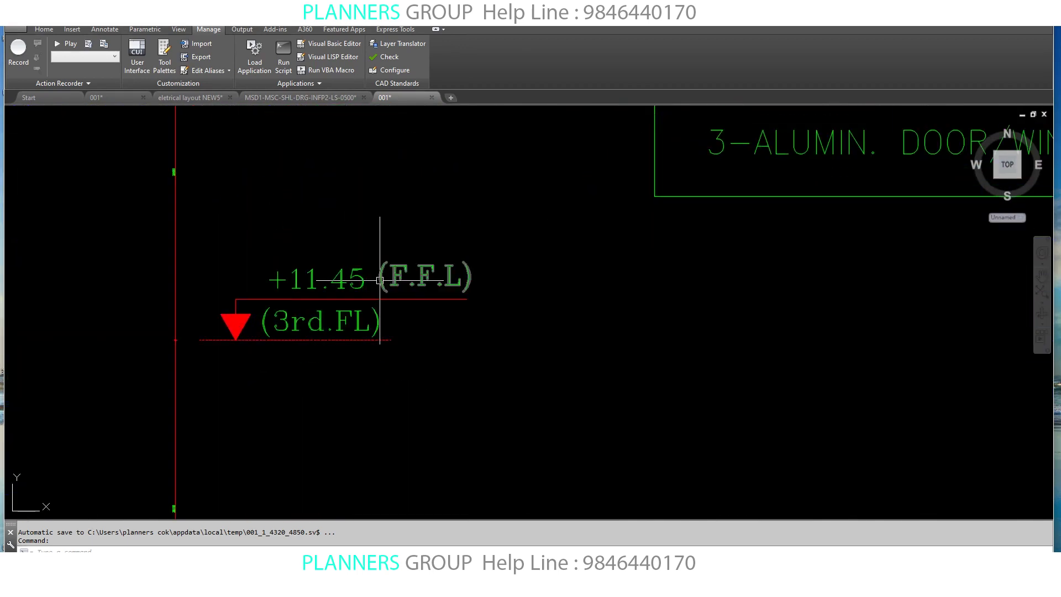
pyautogui.scroll(1, 380, 280)
# Pan up past the +14.95 4th and 5th floor markers to the +21.95 6th floor
pyautogui.moveTo(379, 237)
pyautogui.mouseDown(button='middle')
pyautogui.moveTo(438, 438)
pyautogui.moveTo(457, 457)
pyautogui.mouseUp(button='middle')
pyautogui.moveTo(458, 354); pyautogui.dragTo(461, 442, button='middle')
pyautogui.moveTo(459, 260); pyautogui.dragTo(449, 436, button='middle')
pyautogui.scroll(-3, 470, 348)
pyautogui.scroll(2, 481, 363)
pyautogui.scroll(-2, 475, 341)
pyautogui.moveTo(441, 315); pyautogui.dragTo(426, 461, button='middle')
pyautogui.scroll(-2, 426, 355)
pyautogui.scroll(2, 434, 356)
pyautogui.scroll(-3, 434, 357)
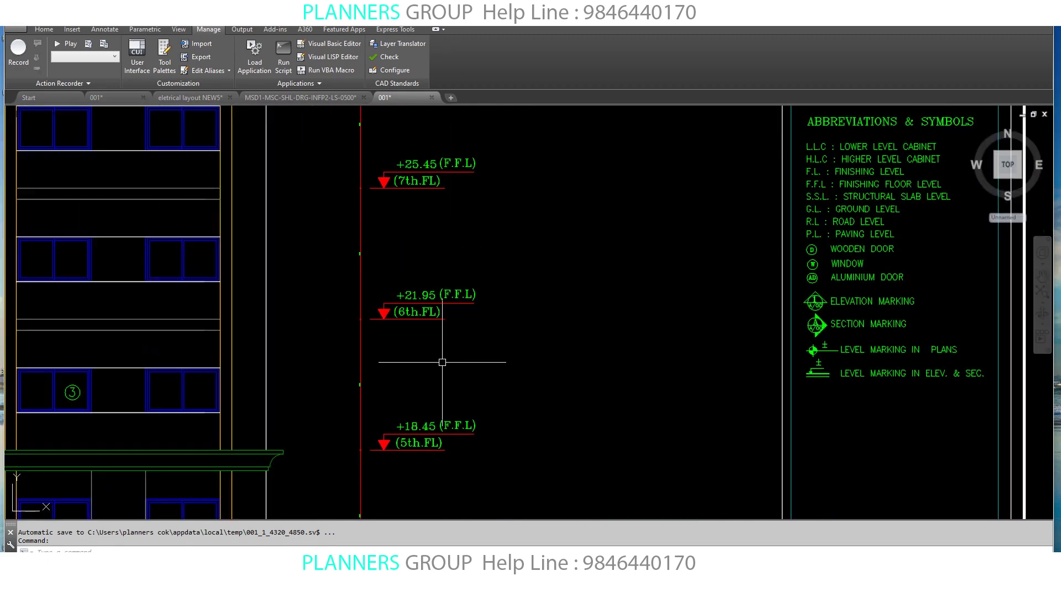
pyautogui.scroll(3, 422, 254)
# Zoom out to the whole elevation with its notes, then pan to Elevation 4 and Section A-A
pyautogui.moveTo(422, 254)
pyautogui.mouseDown(button='middle')
pyautogui.moveTo(460, 380)
pyautogui.moveTo(239, 361)
pyautogui.moveTo(774, 254)
pyautogui.mouseUp(button='middle')
pyautogui.scroll(-5, 460, 380)
pyautogui.moveTo(774, 343); pyautogui.dragTo(630, 309, button='middle')
pyautogui.moveTo(603, 354); pyautogui.dragTo(409, 331, button='middle')
pyautogui.scroll(-3, 408, 331)
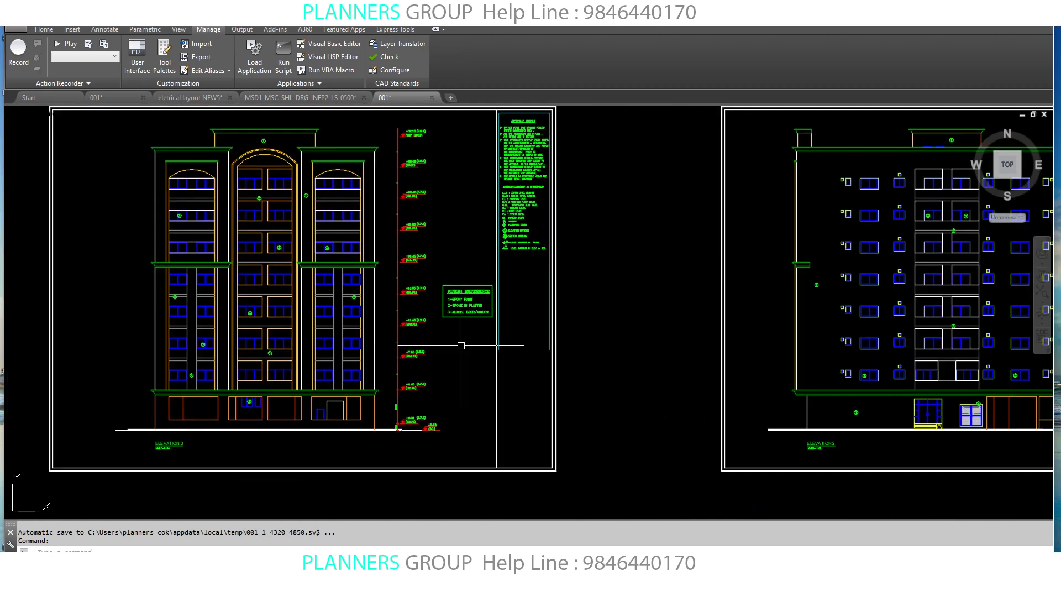
pyautogui.scroll(-2, 566, 339)
pyautogui.scroll(3, 429, 339)
pyautogui.moveTo(719, 342); pyautogui.dragTo(354, 354, button='middle')
pyautogui.scroll(1, 533, 339)
pyautogui.scroll(3, 510, 339)
pyautogui.scroll(-2, 508, 350)
pyautogui.moveTo(508, 350)
pyautogui.mouseDown(button='middle')
pyautogui.moveTo(473, 345)
pyautogui.moveTo(381, 365)
pyautogui.moveTo(475, 370)
pyautogui.mouseUp(button='middle')
pyautogui.scroll(-3, 604, 379)
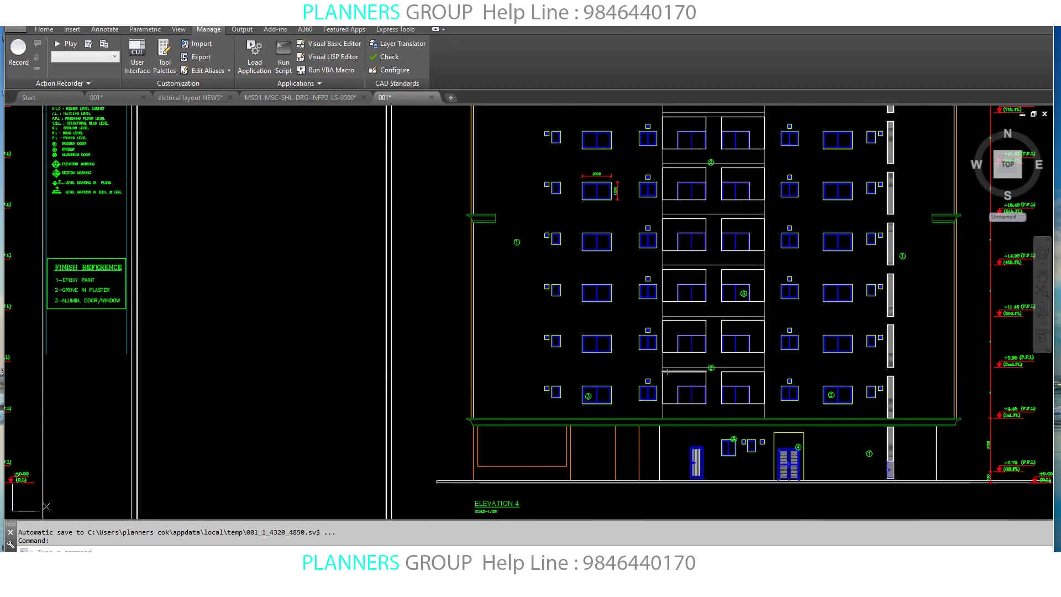
pyautogui.scroll(-1, 708, 374)
pyautogui.moveTo(708, 374); pyautogui.dragTo(248, 370, button='middle')
pyautogui.moveTo(774, 370); pyautogui.dragTo(497, 376, button='middle')
# Zoom into Section A-A's stairs and drive way, then frame the full building section
pyautogui.moveTo(607, 381)
pyautogui.mouseDown(button='middle')
pyautogui.moveTo(563, 371)
pyautogui.moveTo(561, 392)
pyautogui.moveTo(537, 374)
pyautogui.mouseUp(button='middle')
pyautogui.scroll(2, 582, 387)
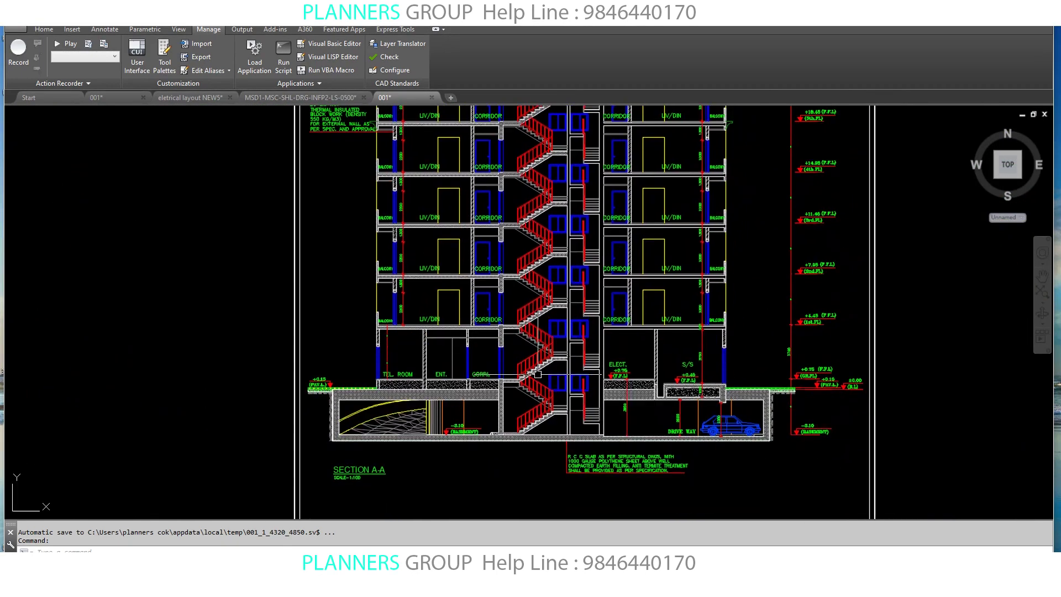
pyautogui.scroll(2, 549, 374)
pyautogui.scroll(4, 558, 359)
pyautogui.scroll(2, 569, 332)
pyautogui.scroll(2, 576, 322)
pyautogui.scroll(-5, 576, 322)
pyautogui.scroll(5, 450, 333)
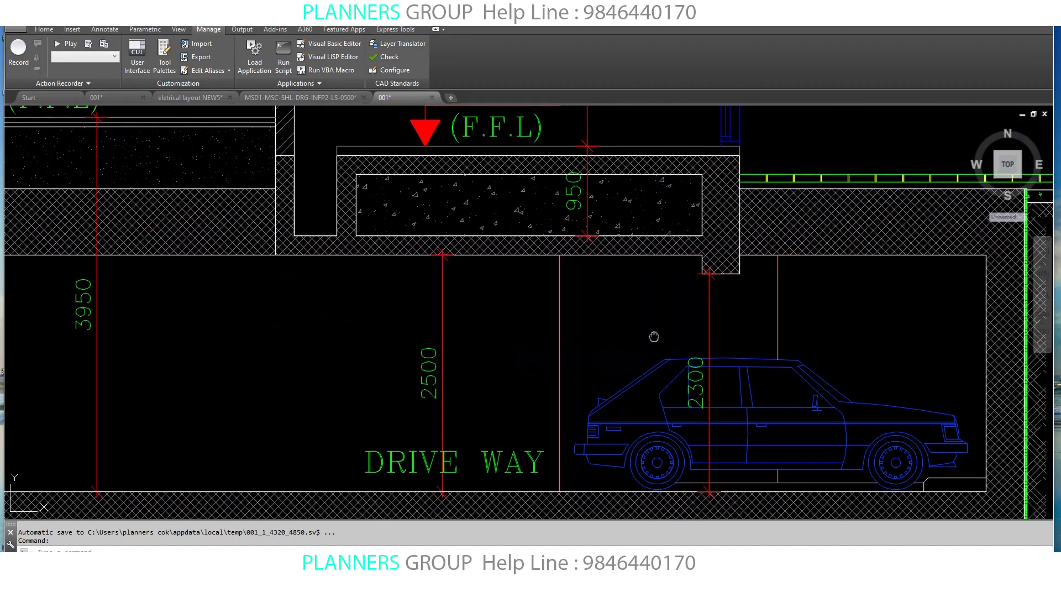
pyautogui.scroll(2, 511, 323)
pyautogui.scroll(-3, 513, 322)
pyautogui.moveTo(513, 322); pyautogui.dragTo(585, 420, button='middle')
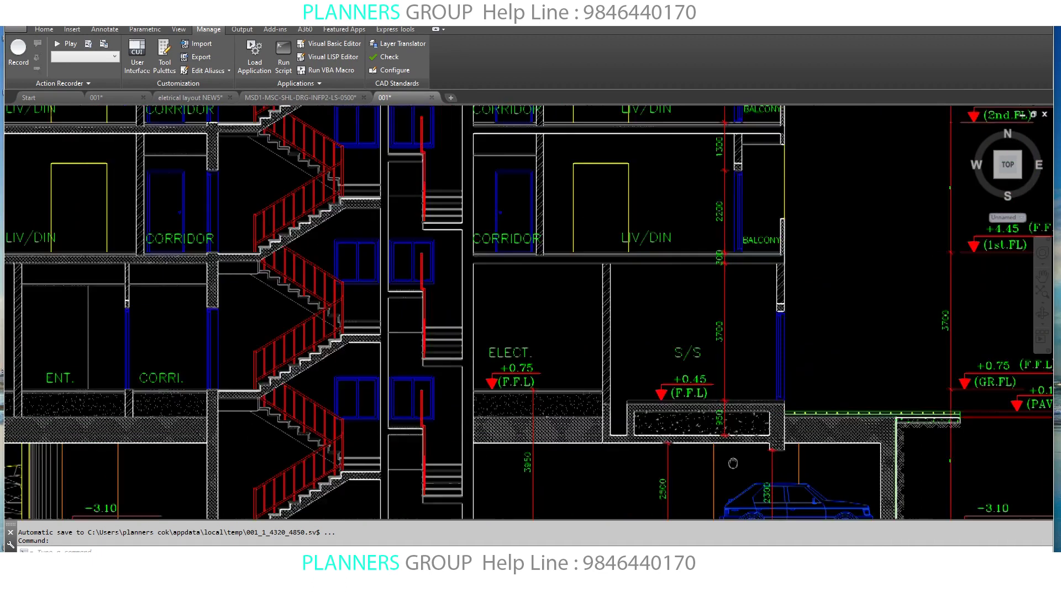
pyautogui.scroll(-3, 584, 420)
pyautogui.scroll(2, 585, 458)
# Inspect the roof top and slab notes and a wider part of the stair section
pyautogui.moveTo(585, 457); pyautogui.dragTo(608, 518, button='middle')
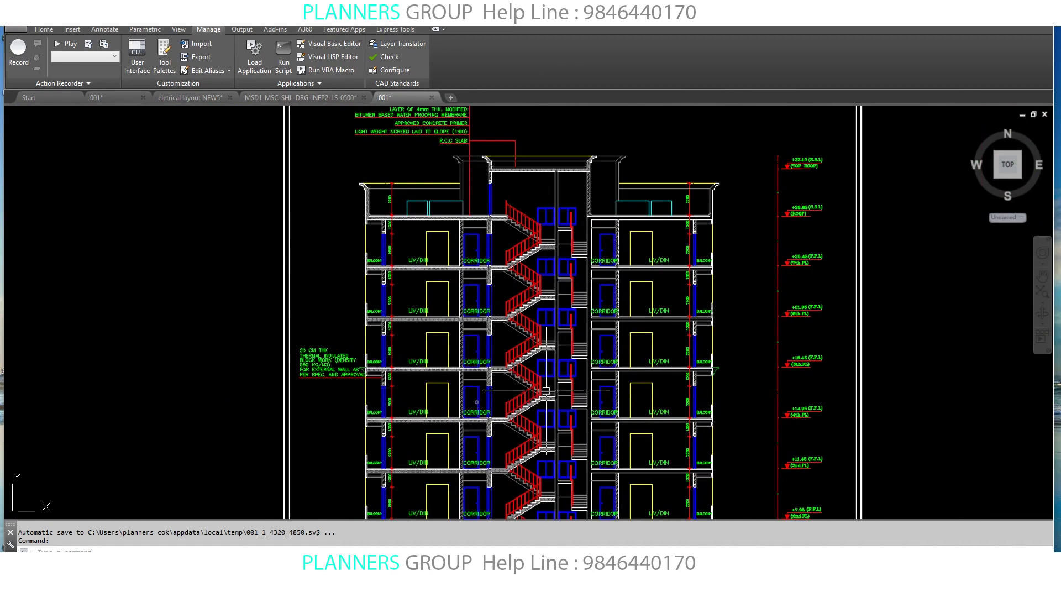
pyautogui.scroll(6, 324, 364)
pyautogui.scroll(2, 333, 387)
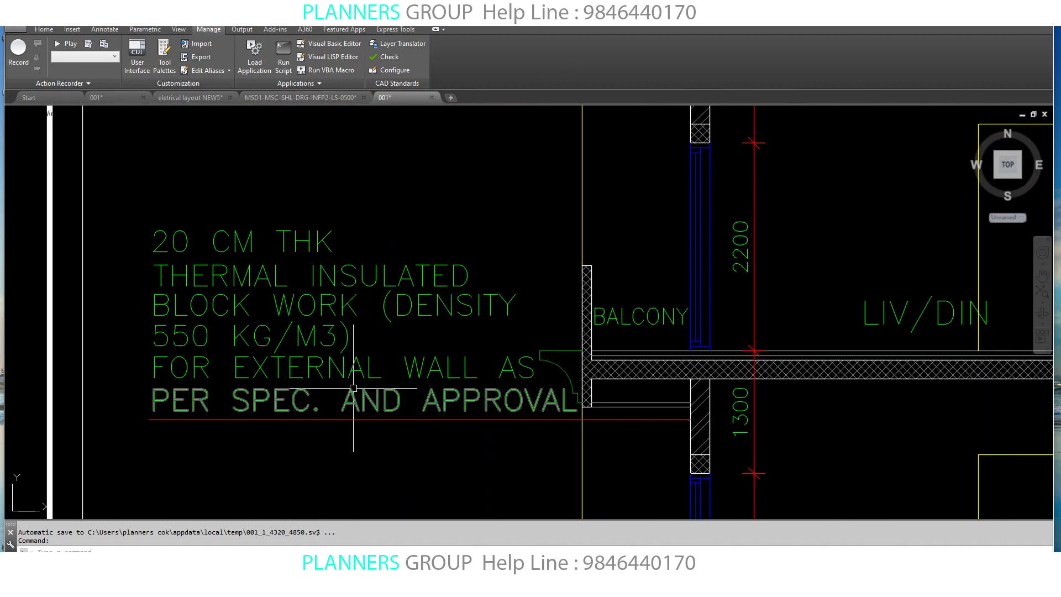
pyautogui.scroll(-2, 353, 388)
pyautogui.scroll(4, 486, 381)
pyautogui.scroll(-8, 526, 318)
pyautogui.scroll(2, 603, 331)
pyautogui.moveTo(890, 344); pyautogui.dragTo(602, 398, button='middle')
pyautogui.scroll(-2, 603, 399)
pyautogui.scroll(-3, 553, 359)
# Move to Section B-B and zoom on the basement, entrance, sub-station and PAV.L level
pyautogui.moveTo(552, 359)
pyautogui.mouseDown(button='middle')
pyautogui.moveTo(426, 296)
pyautogui.moveTo(592, 313)
pyautogui.moveTo(593, 249)
pyautogui.mouseUp(button='middle')
pyautogui.scroll(-1, 426, 296)
pyautogui.scroll(-2, 592, 314)
pyautogui.scroll(3, 592, 314)
pyautogui.scroll(2, 596, 291)
pyautogui.moveTo(629, 292); pyautogui.dragTo(596, 323, button='middle')
pyautogui.scroll(2, 596, 323)
pyautogui.scroll(2, 596, 323)
pyautogui.moveTo(568, 405); pyautogui.dragTo(741, 336, button='middle')
pyautogui.moveTo(581, 399)
pyautogui.mouseDown(button='middle')
pyautogui.moveTo(698, 404)
pyautogui.moveTo(729, 422)
pyautogui.moveTo(608, 425)
pyautogui.mouseUp(button='middle')
# Zoom around Section B-B's upper floors and pan across toward the entrance
pyautogui.scroll(-3, 607, 426)
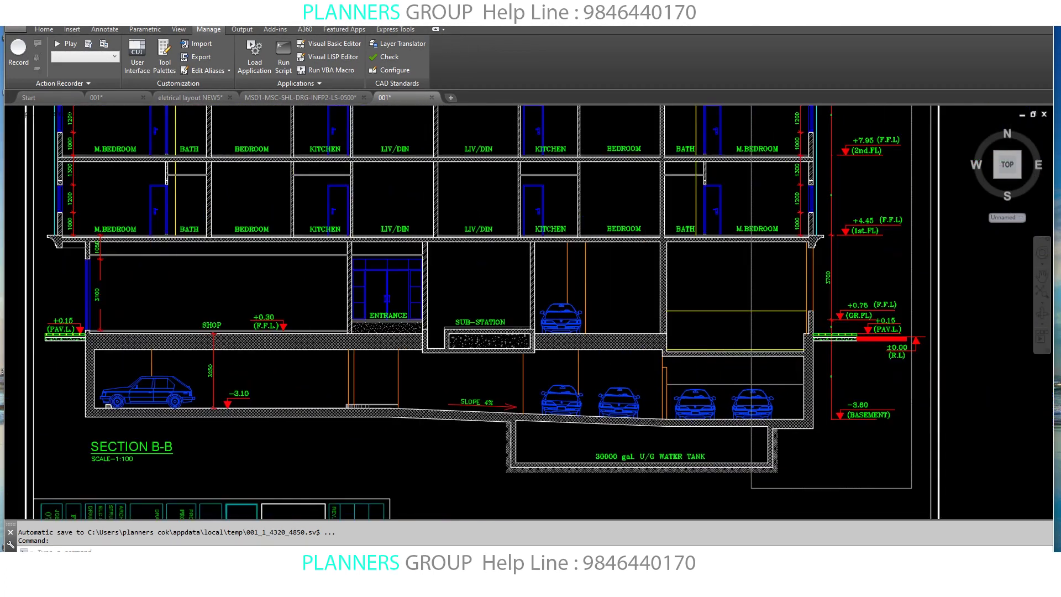
pyautogui.scroll(-2, 575, 368)
pyautogui.scroll(-2, 573, 350)
pyautogui.moveTo(574, 349); pyautogui.dragTo(663, 354, button='middle')
pyautogui.scroll(1, 593, 305)
pyautogui.scroll(3, 592, 305)
pyautogui.scroll(2, 593, 305)
pyautogui.scroll(2, 504, 332)
pyautogui.scroll(-1, 486, 376)
pyautogui.scroll(2, 488, 367)
pyautogui.scroll(-3, 488, 367)
pyautogui.moveTo(864, 382); pyautogui.dragTo(318, 263, button='middle')
pyautogui.moveTo(689, 292); pyautogui.dragTo(357, 338, button='middle')
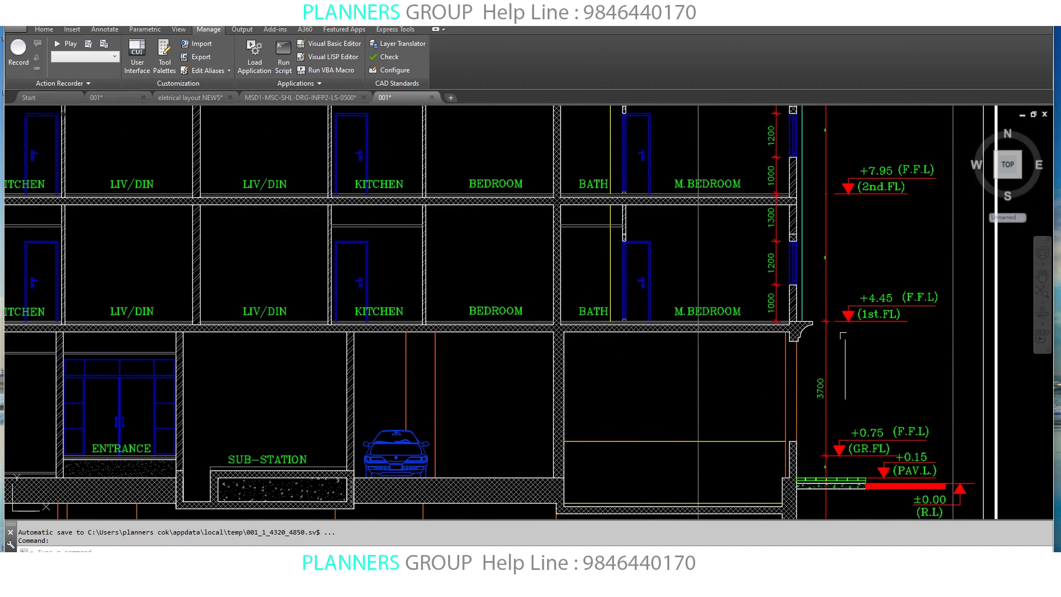
# Inspect the GR.FL and PAV.L level markers on Section B-B
pyautogui.moveTo(844, 336); pyautogui.dragTo(600, 261, button='middle')
pyautogui.scroll(3, 602, 392)
pyautogui.moveTo(632, 385); pyautogui.dragTo(588, 234, button='middle')
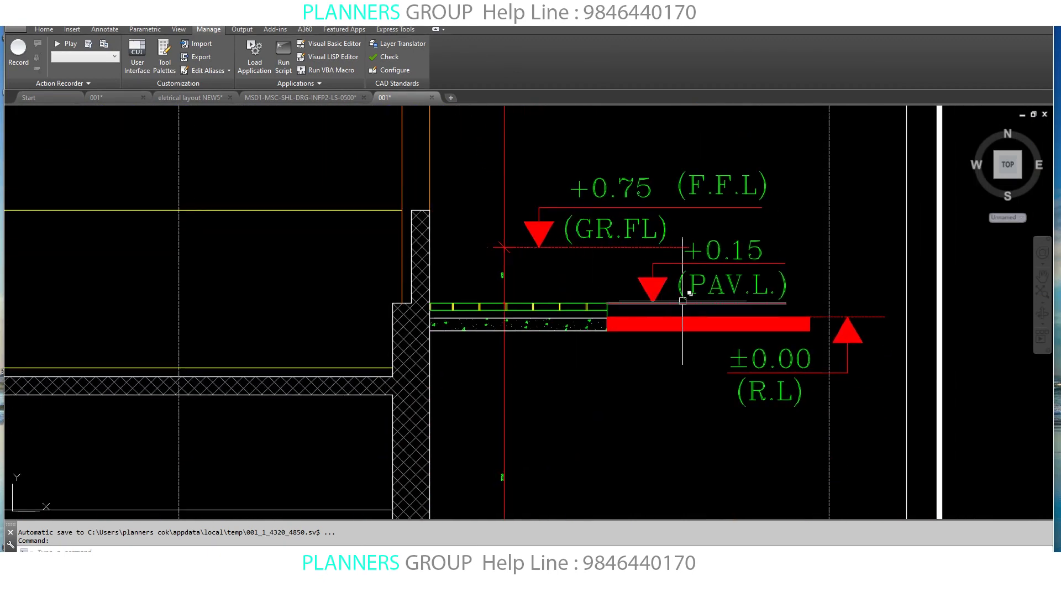
pyautogui.scroll(-8, 683, 301)
pyautogui.scroll(1, 608, 237)
pyautogui.scroll(3, 605, 232)
pyautogui.scroll(-2, 605, 232)
pyautogui.scroll(-6, 606, 232)
pyautogui.scroll(-2, 214, 271)
# Pan over the sheet layout and zoom into the pile layout's PC2 pile caps
pyautogui.moveTo(215, 271)
pyautogui.mouseDown(button='middle')
pyautogui.moveTo(676, 334)
pyautogui.moveTo(773, 337)
pyautogui.mouseUp(button='middle')
pyautogui.scroll(3, 366, 244)
pyautogui.scroll(5, 420, 287)
pyautogui.scroll(3, 452, 309)
pyautogui.moveTo(452, 309)
pyautogui.mouseDown(button='middle')
pyautogui.moveTo(429, 275)
pyautogui.moveTo(402, 317)
pyautogui.moveTo(478, 328)
pyautogui.mouseUp(button='middle')
pyautogui.scroll(2, 413, 320)
pyautogui.scroll(1, 437, 342)
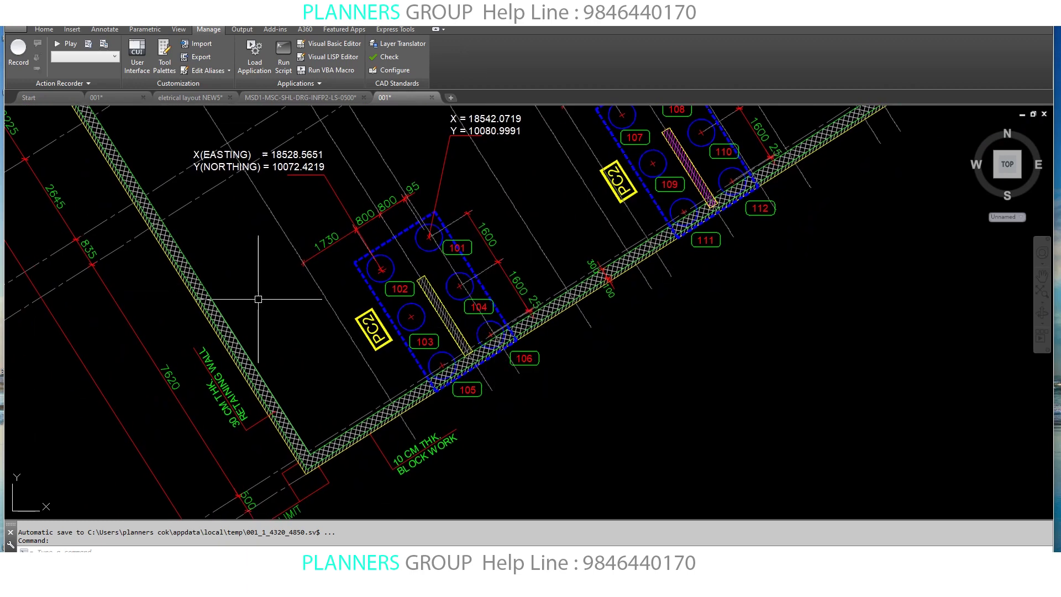
# Centre and zoom on the first PC2 pile cap with piles 101–106 and its dimensions
pyautogui.moveTo(273, 286); pyautogui.dragTo(221, 287, button='middle')
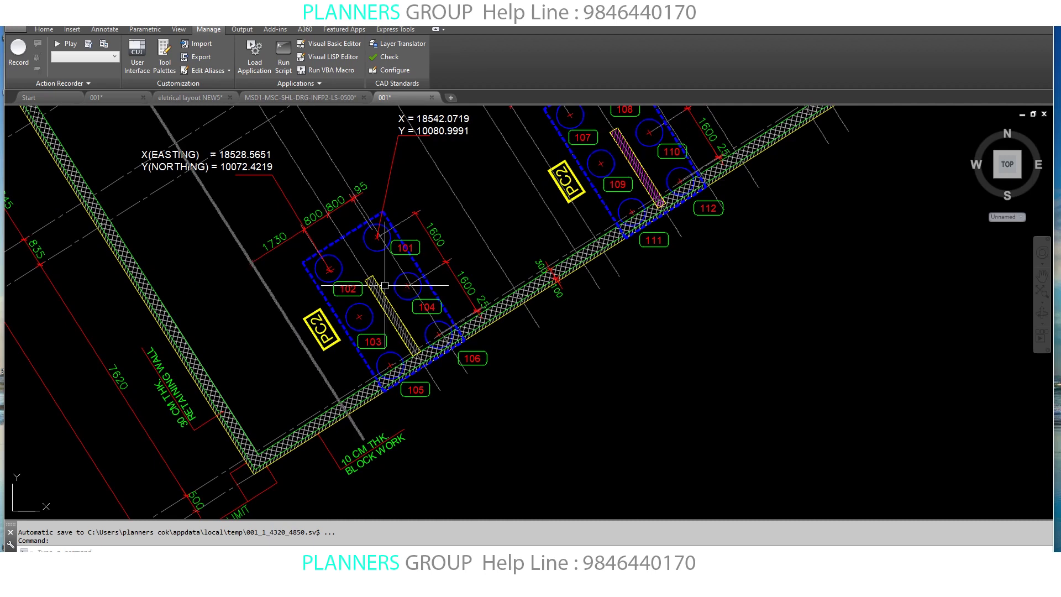
pyautogui.scroll(2, 393, 321)
pyautogui.moveTo(411, 337)
pyautogui.mouseDown(button='middle')
pyautogui.moveTo(447, 319)
pyautogui.moveTo(490, 356)
pyautogui.mouseUp(button='middle')
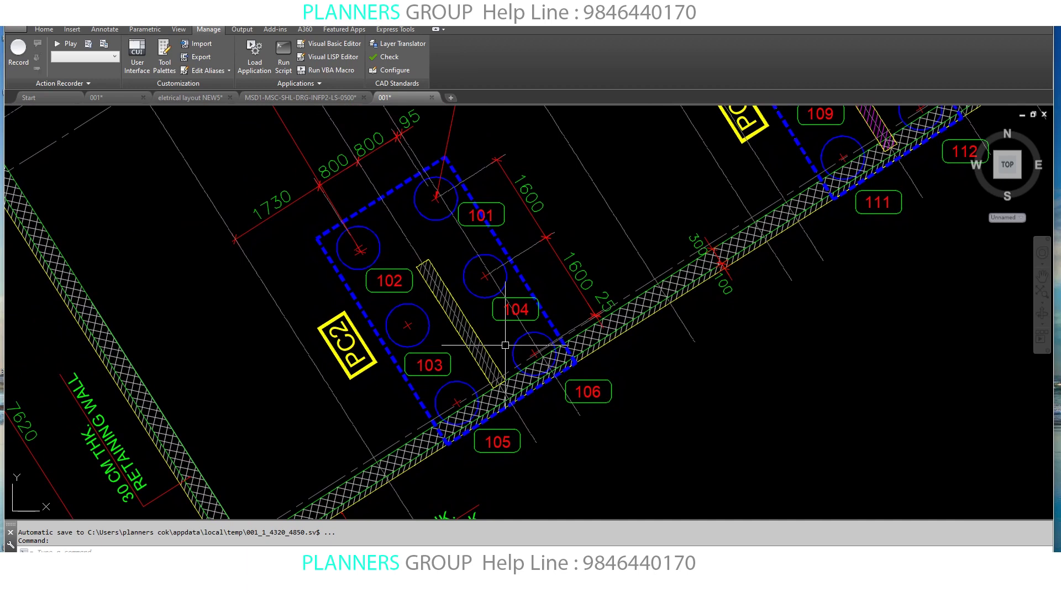
# Zoom in and adjust the view around the first PC2 pile cap
pyautogui.write('z')
pyautogui.press('Return')
pyautogui.press('Return')
pyautogui.moveTo(483, 379)
pyautogui.mouseDown(button='middle')
pyautogui.moveTo(501, 330)
pyautogui.moveTo(467, 349)
pyautogui.mouseUp(button='middle')
pyautogui.scroll(2, 504, 297)
pyautogui.press('Escape')
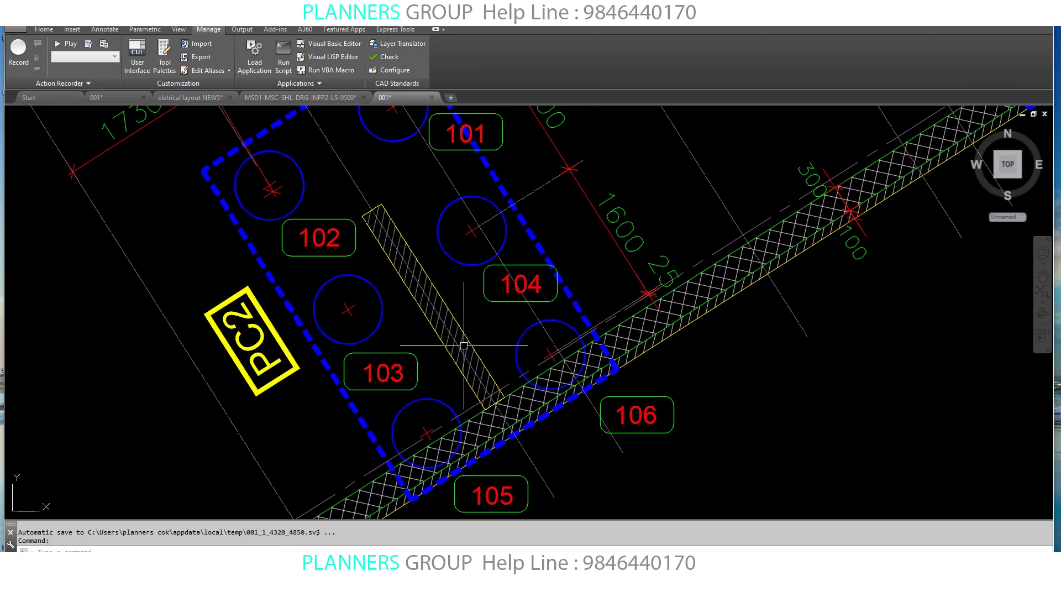
pyautogui.write('z')
pyautogui.press('Return')
pyautogui.press('Return')
pyautogui.moveTo(463, 345); pyautogui.dragTo(457, 384)
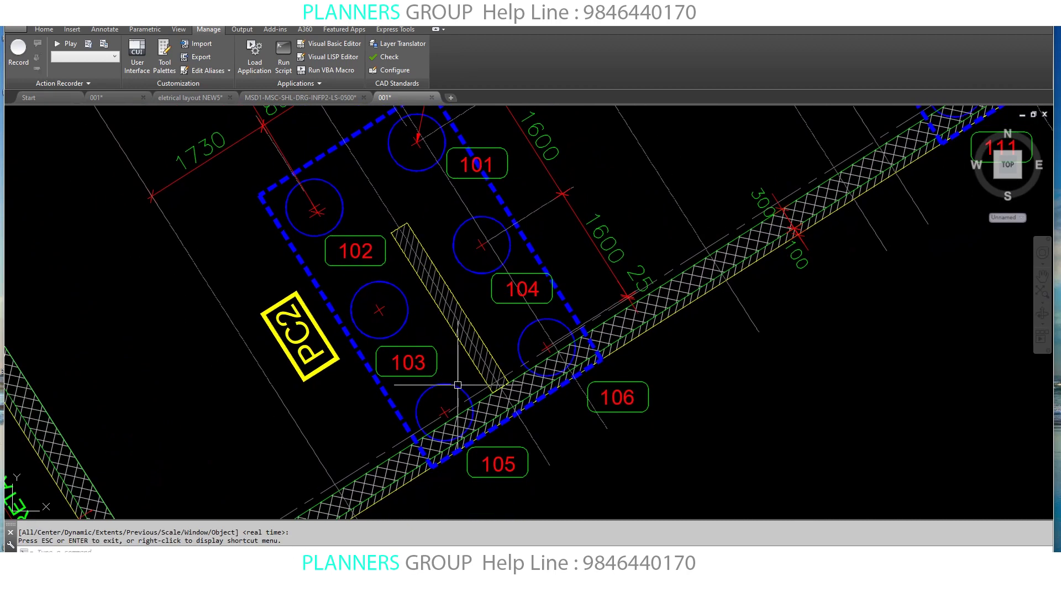
pyautogui.press('Escape')
pyautogui.write('p')
pyautogui.press('Return')
pyautogui.moveTo(384, 370); pyautogui.dragTo(368, 402)
pyautogui.press('Escape')
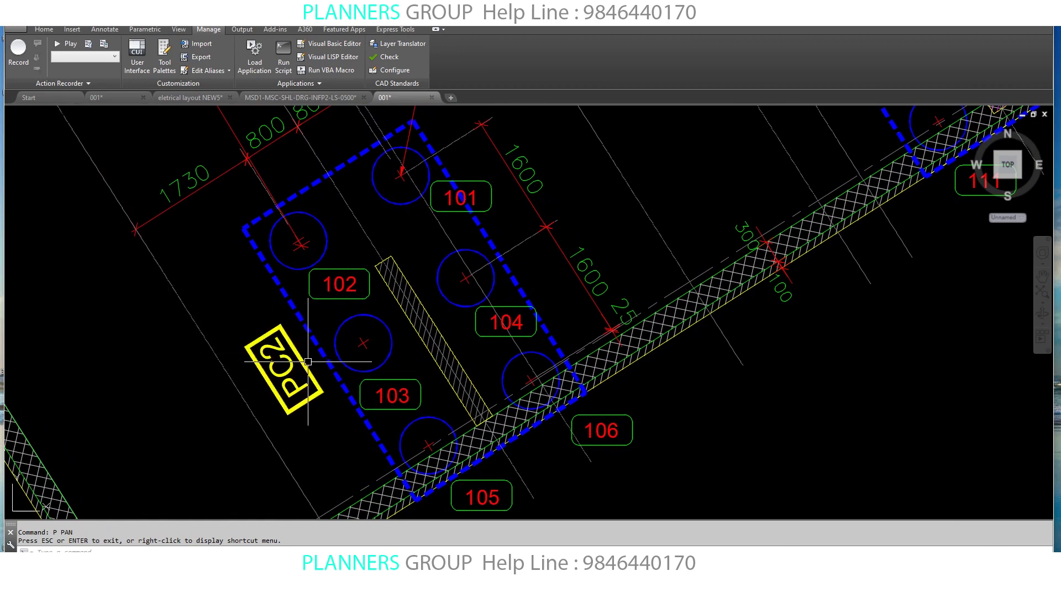
# Pan across the neighbouring PC1, PC4 and PC6 caps and the wall with piles 8–11
pyautogui.moveTo(530, 269); pyautogui.dragTo(343, 420)
pyautogui.moveTo(686, 210); pyautogui.dragTo(685, 398)
pyautogui.moveTo(680, 249); pyautogui.dragTo(459, 404)
pyautogui.moveTo(656, 191); pyautogui.dragTo(678, 429)
pyautogui.moveTo(677, 89)
pyautogui.mouseDown()
pyautogui.moveTo(677, 182)
pyautogui.moveTo(623, 310)
pyautogui.mouseUp()
pyautogui.moveTo(612, 193); pyautogui.dragTo(611, 351)
pyautogui.press('Escape')
pyautogui.moveTo(631, 321)
pyautogui.mouseDown(button='middle')
pyautogui.moveTo(658, 374)
pyautogui.moveTo(367, 131)
pyautogui.mouseUp(button='middle')
pyautogui.moveTo(611, 387)
pyautogui.mouseDown(button='middle')
pyautogui.moveTo(619, 440)
pyautogui.moveTo(637, 442)
pyautogui.moveTo(833, 315)
pyautogui.mouseUp(button='middle')
pyautogui.moveTo(475, 309); pyautogui.dragTo(841, 237, button='middle')
pyautogui.moveTo(568, 320); pyautogui.dragTo(770, 224, button='middle')
pyautogui.moveTo(608, 339)
pyautogui.mouseDown(button='middle')
pyautogui.moveTo(649, 229)
pyautogui.moveTo(568, 232)
pyautogui.mouseUp(button='middle')
pyautogui.scroll(-2, 568, 232)
pyautogui.moveTo(515, 314); pyautogui.dragTo(525, 403, button='middle')
pyautogui.scroll(3, 580, 168)
pyautogui.moveTo(580, 168); pyautogui.dragTo(667, 215, button='middle')
pyautogui.scroll(-3, 667, 215)
pyautogui.scroll(2, 667, 215)
# Return to the PC2 cap with piles 101–112 and zoom in on the pile above label 103
pyautogui.moveTo(729, 343)
pyautogui.mouseDown(button='middle')
pyautogui.moveTo(553, 337)
pyautogui.moveTo(470, 315)
pyautogui.mouseUp(button='middle')
pyautogui.scroll(2, 553, 336)
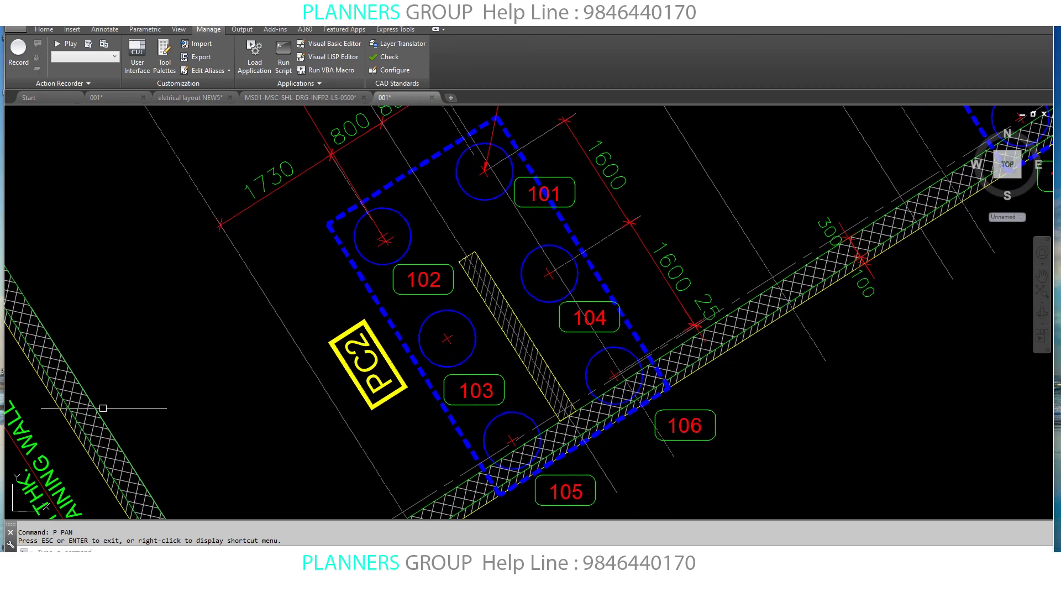
pyautogui.moveTo(338, 214); pyautogui.dragTo(286, 257)
pyautogui.scroll(-2, 281, 315)
pyautogui.moveTo(281, 315); pyautogui.dragTo(272, 373)
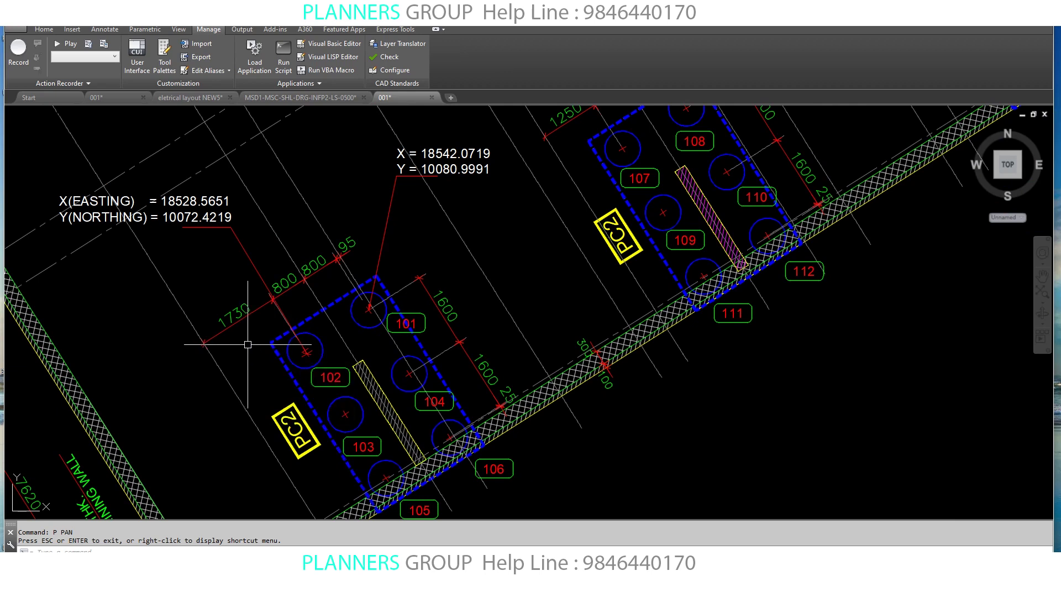
pyautogui.moveTo(247, 345); pyautogui.dragTo(253, 347)
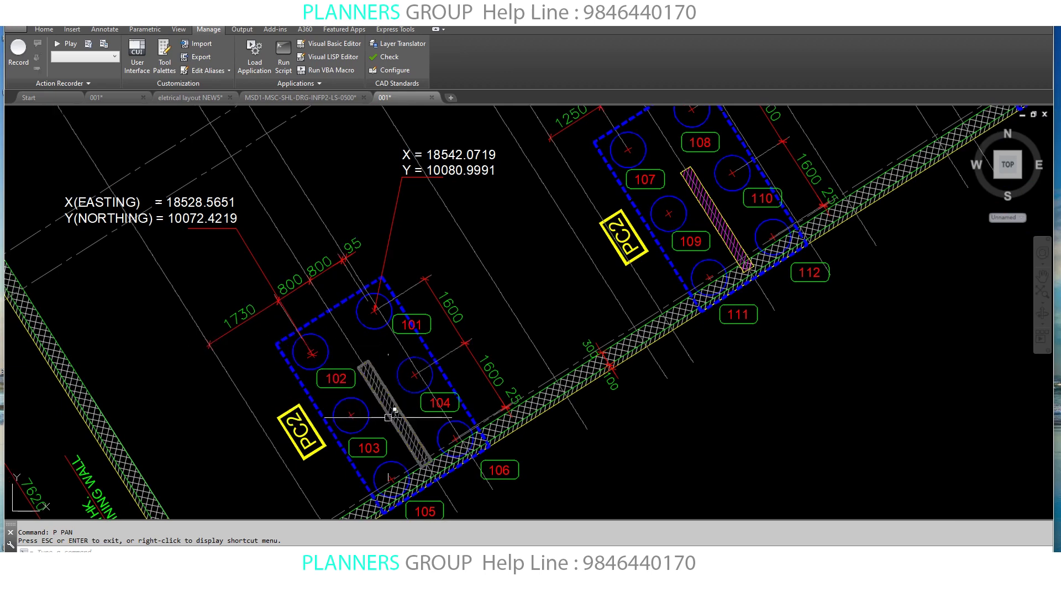
pyautogui.scroll(5, 381, 411)
pyautogui.moveTo(332, 422)
pyautogui.mouseDown()
pyautogui.moveTo(563, 277)
pyautogui.moveTo(542, 290)
pyautogui.mouseUp()
pyautogui.scroll(2, 563, 277)
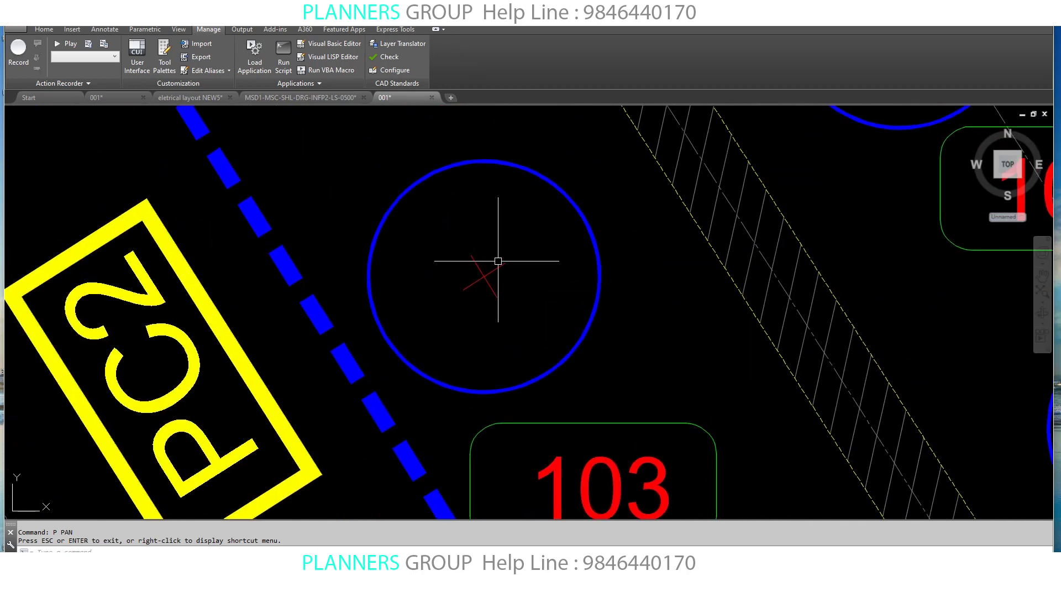
pyautogui.scroll(-2, 479, 278)
pyautogui.scroll(-2, 483, 299)
pyautogui.scroll(2, 486, 309)
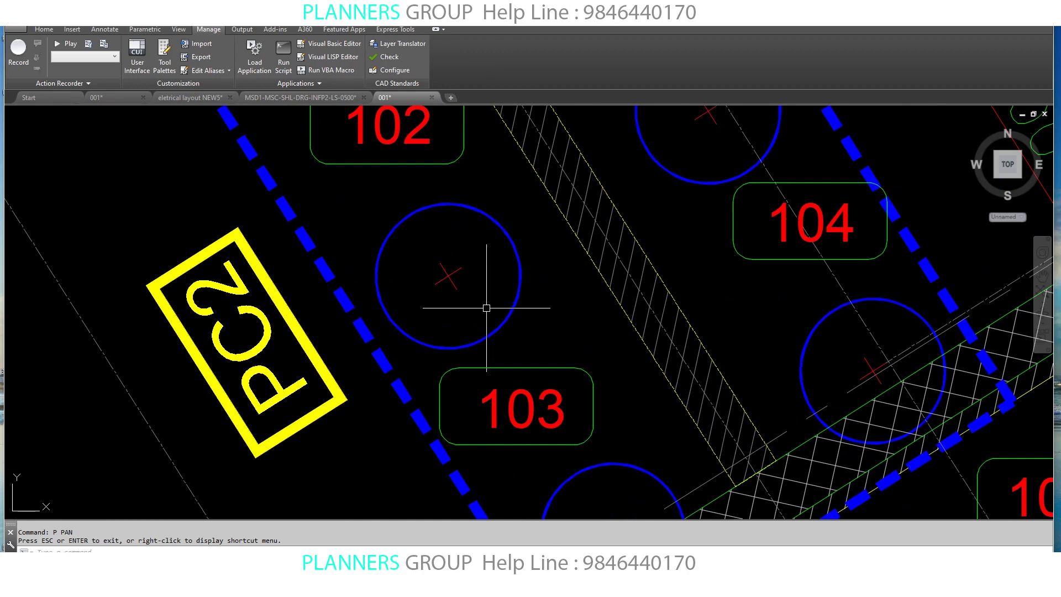
# Review the snap settings in Drafting Settings (SE) and accept them with OK
pyautogui.press('Escape')
pyautogui.write('se')
pyautogui.press('Return')
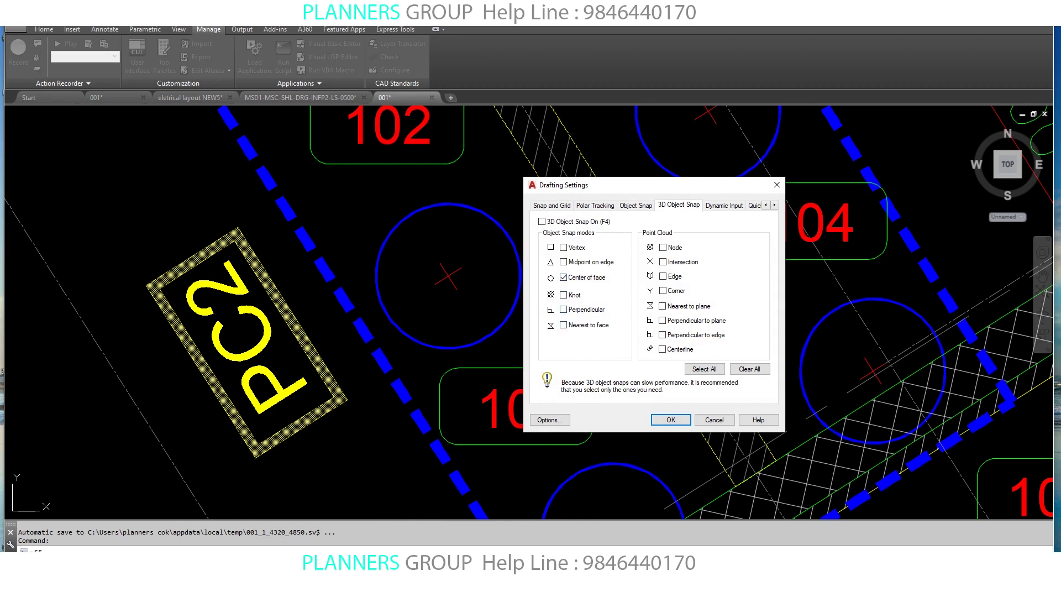
pyautogui.click(670, 419)
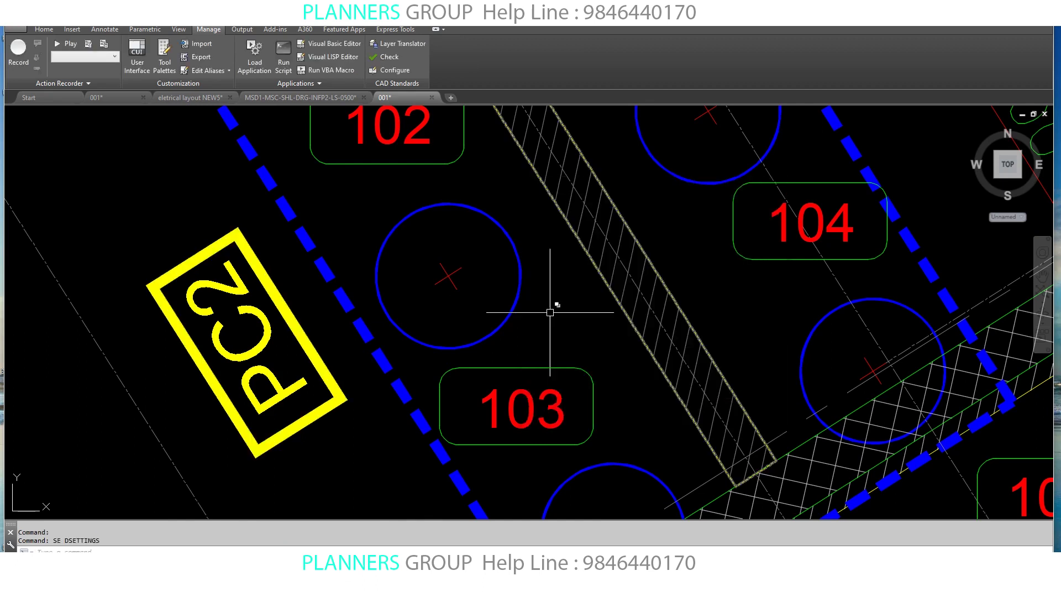
# Zoom out and centre the view on both PC2 pile caps and their coordinate labels
pyautogui.scroll(-3, 385, 295)
pyautogui.scroll(-3, 385, 295)
pyautogui.moveTo(385, 295); pyautogui.dragTo(386, 337, button='middle')
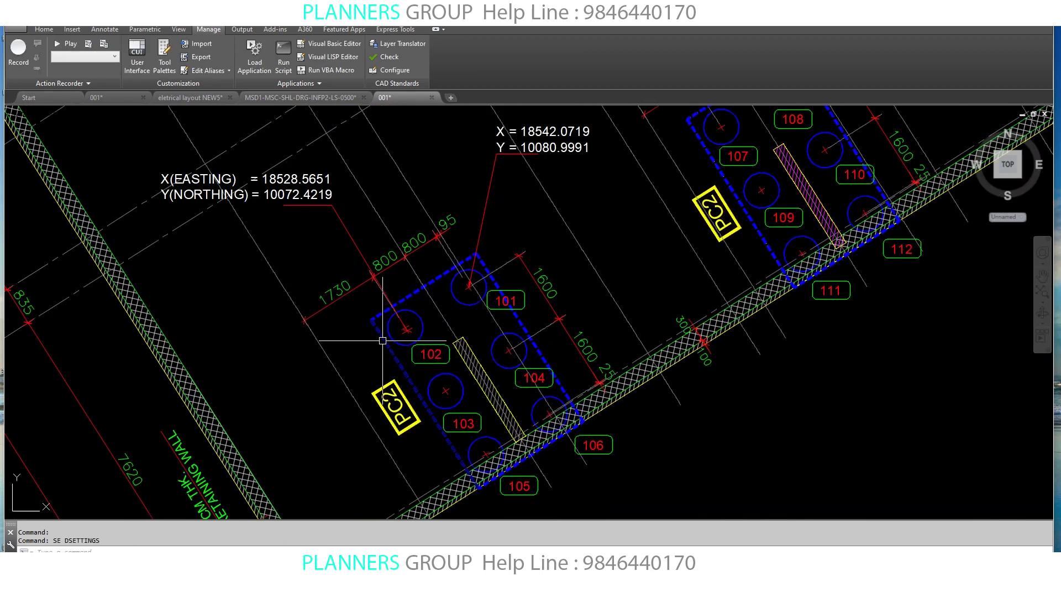
pyautogui.moveTo(311, 247); pyautogui.dragTo(321, 250, button='middle')
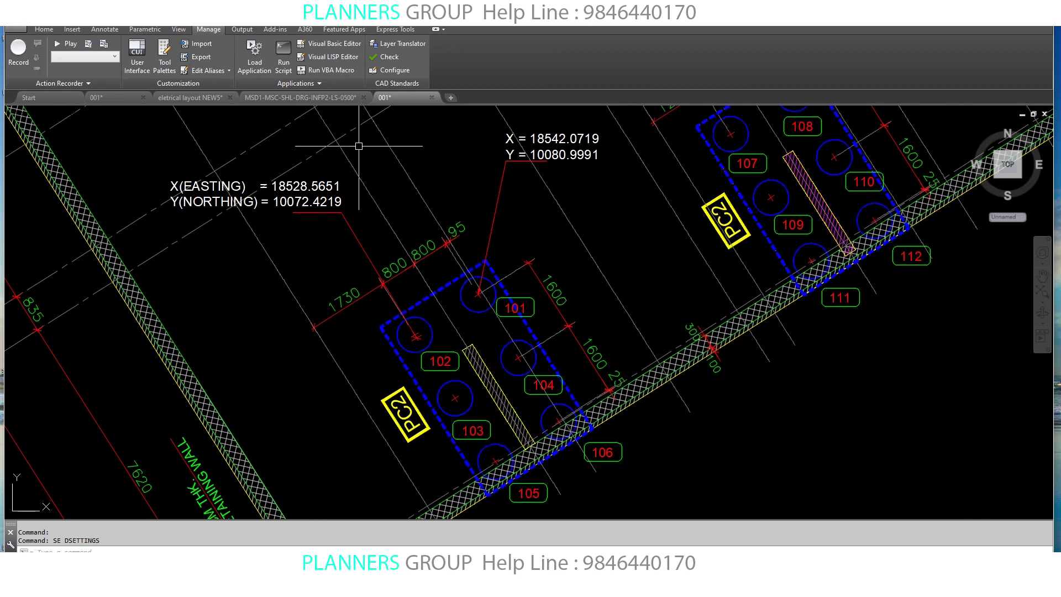
# Snap to pile 105's centre to read its coordinates: X 18545.7195, Y 10045.4084
pyautogui.press('Escape')
pyautogui.write('ID')
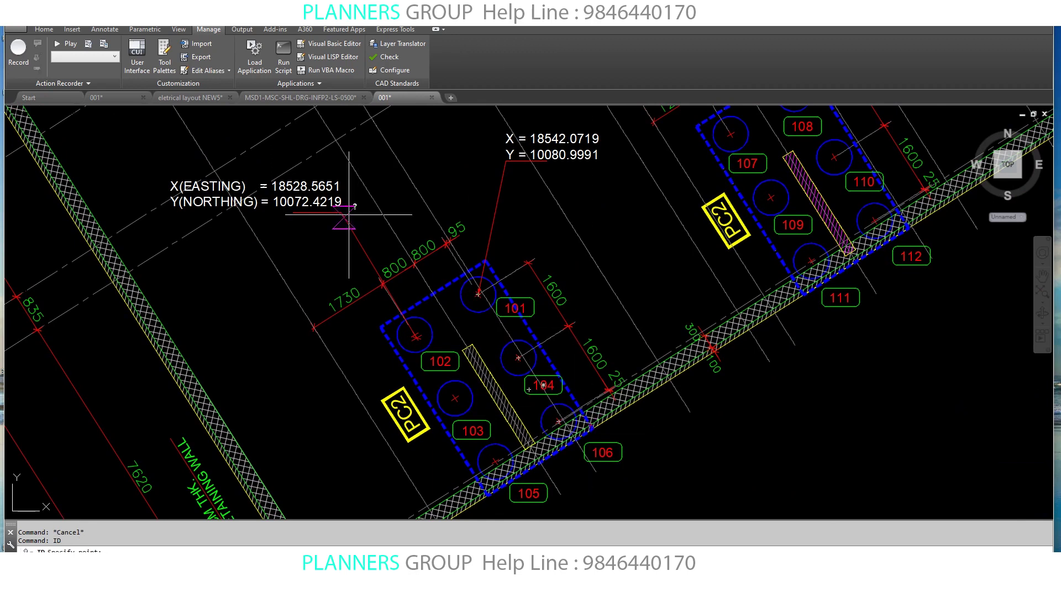
pyautogui.scroll(-5, 503, 310)
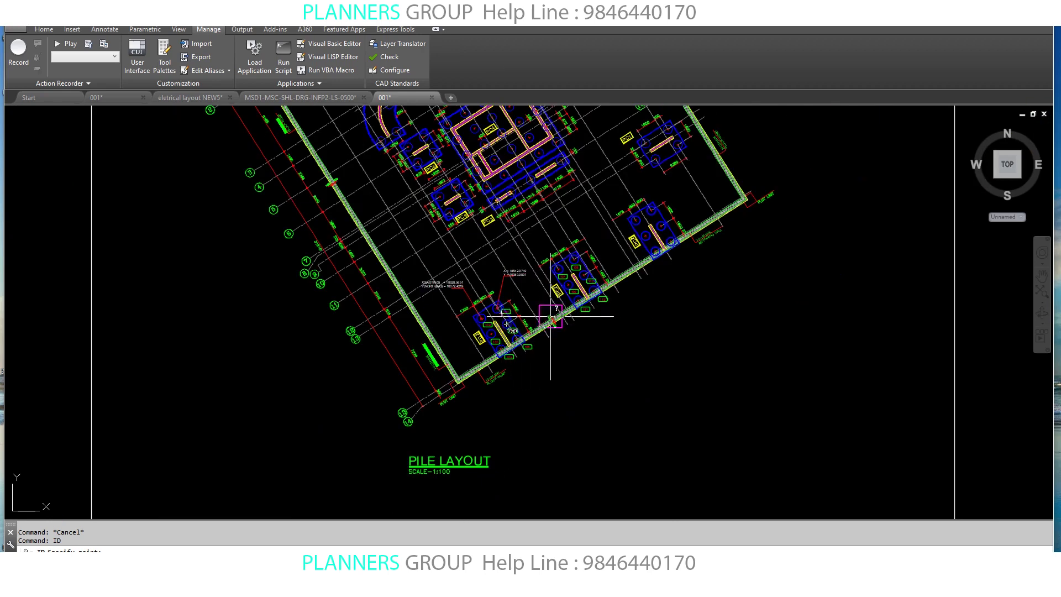
pyautogui.scroll(-2, 542, 357)
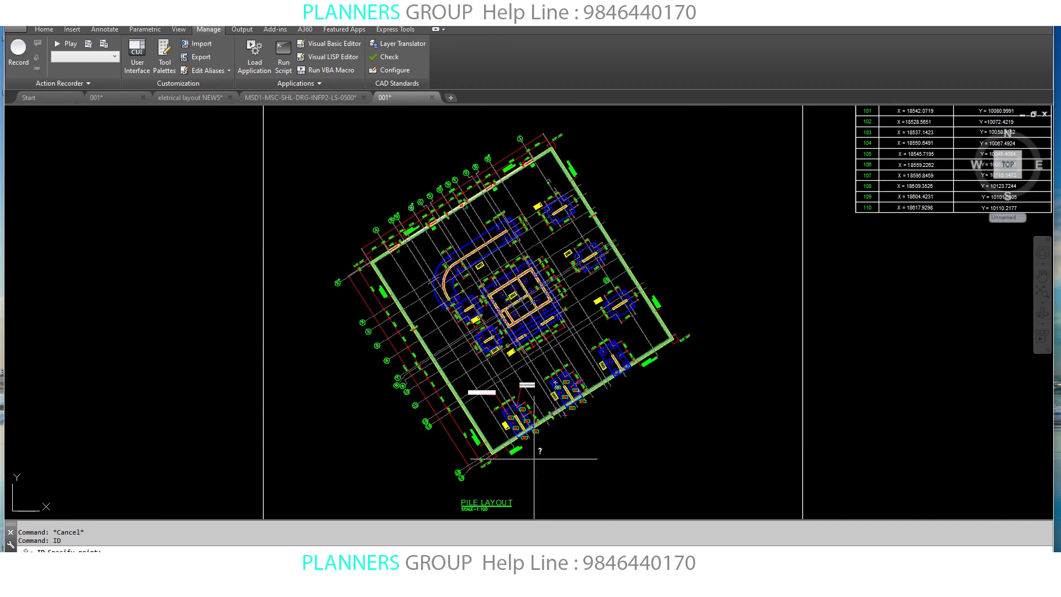
pyautogui.scroll(5, 524, 376)
pyautogui.scroll(1, 514, 332)
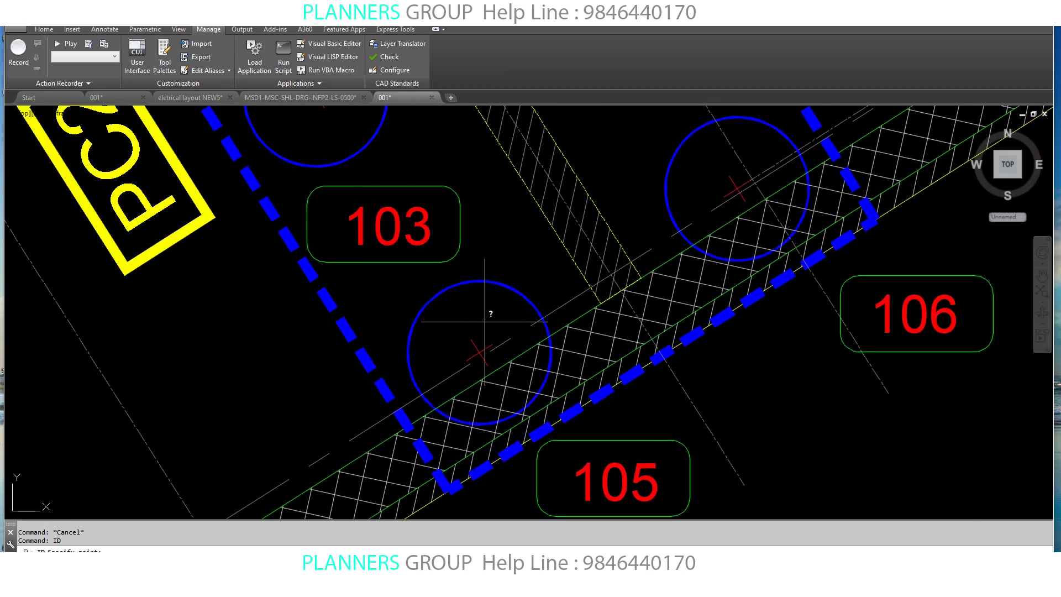
pyautogui.scroll(2, 493, 320)
pyautogui.moveTo(484, 411); pyautogui.dragTo(482, 358, button='middle')
pyautogui.press('F9')
pyautogui.keyDown('shift'); pyautogui.rightClick(471, 299); pyautogui.keyUp('shift')
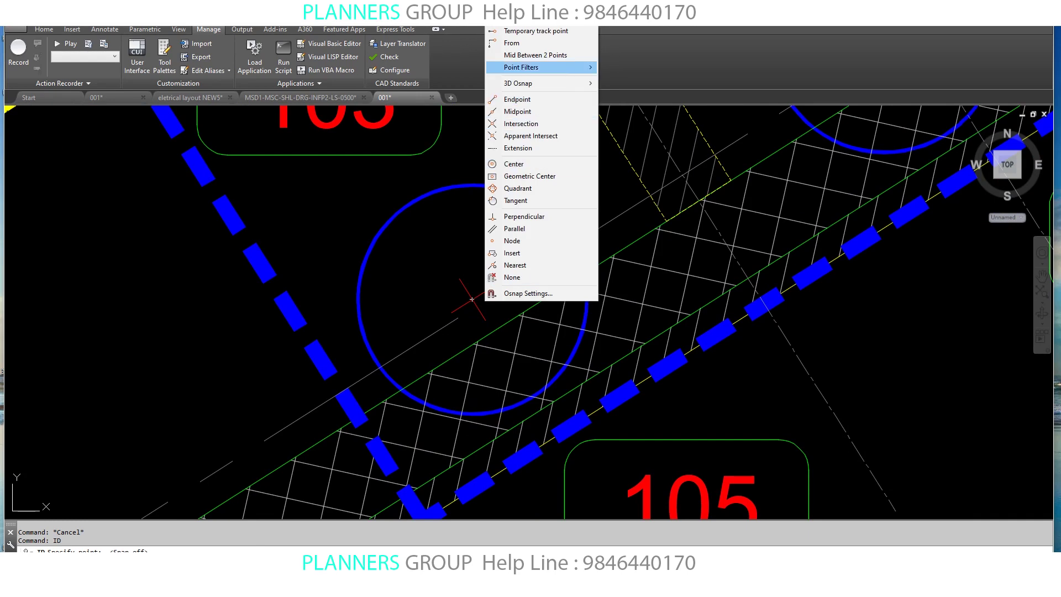
pyautogui.click(516, 163)
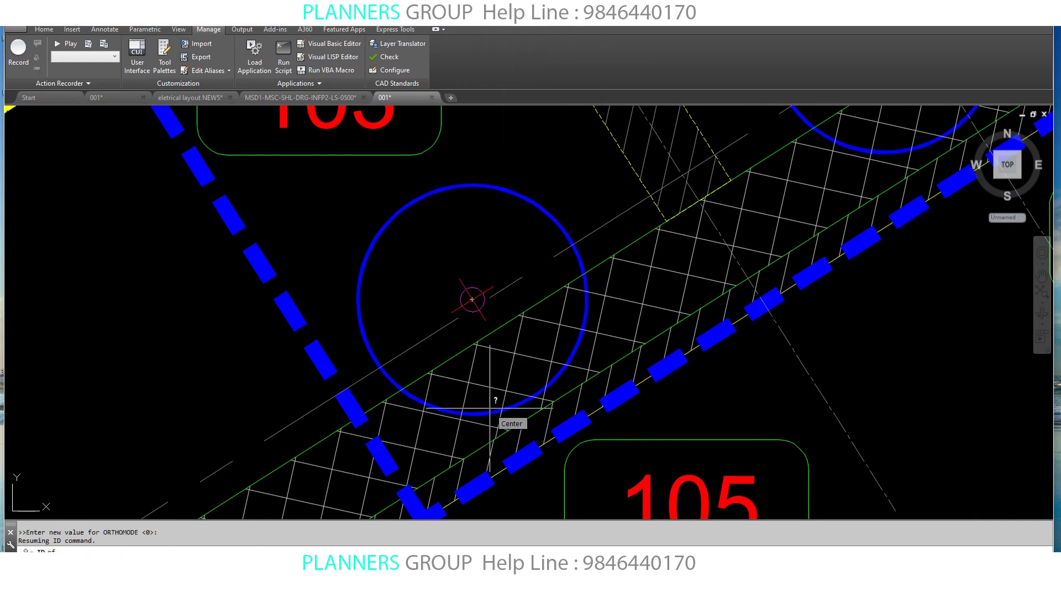
pyautogui.click(489, 407)
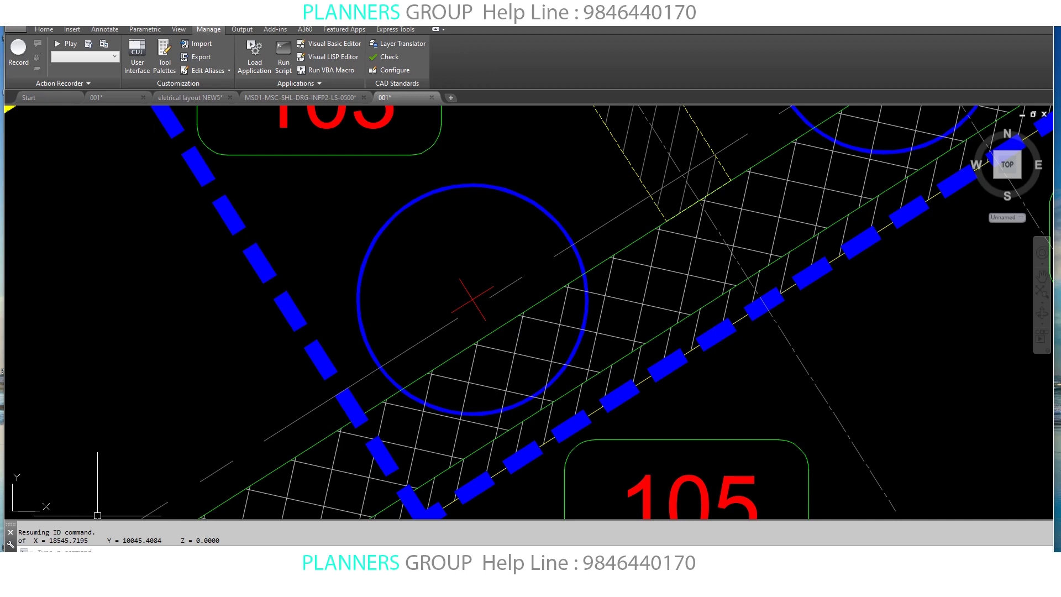
# Paste the X 18545.7195 / Y 10045.4084 coordinate text below pile 105
pyautogui.scroll(-5, 387, 332)
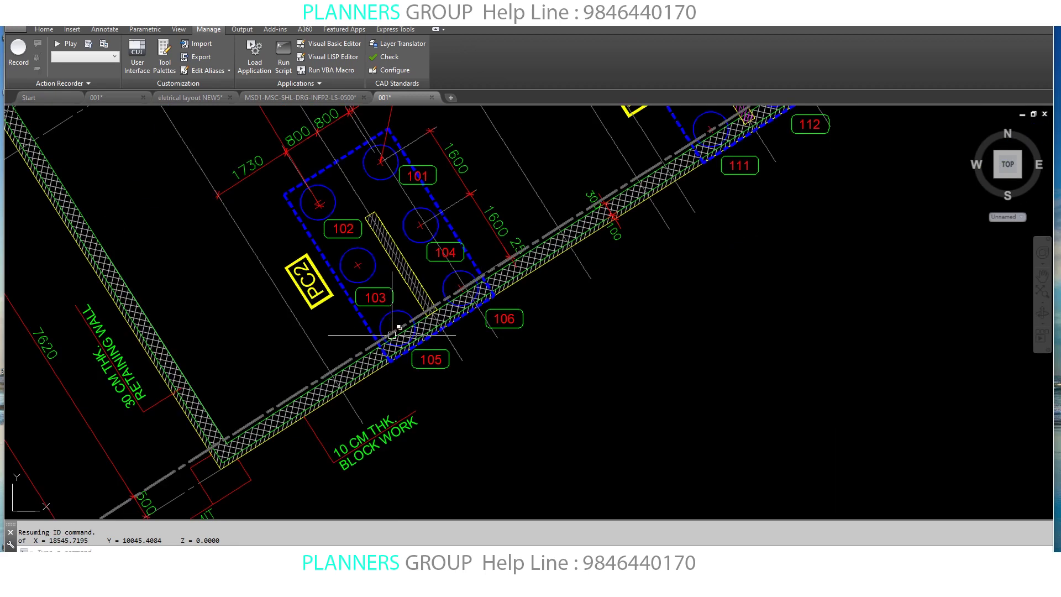
pyautogui.press('Escape')
pyautogui.hotkey('ctrl', 'v')
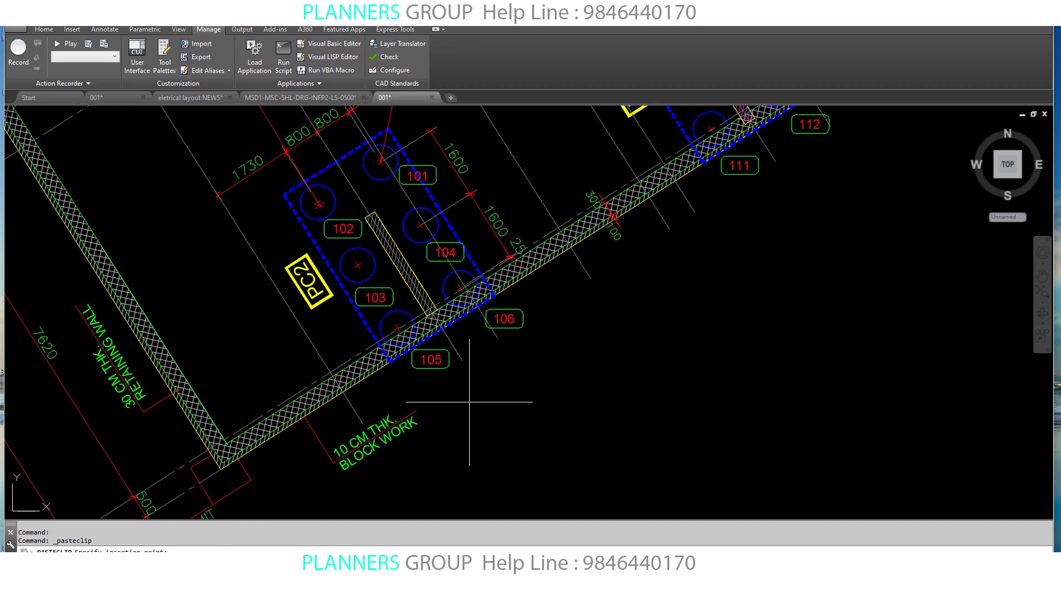
pyautogui.doubleClick(502, 426)
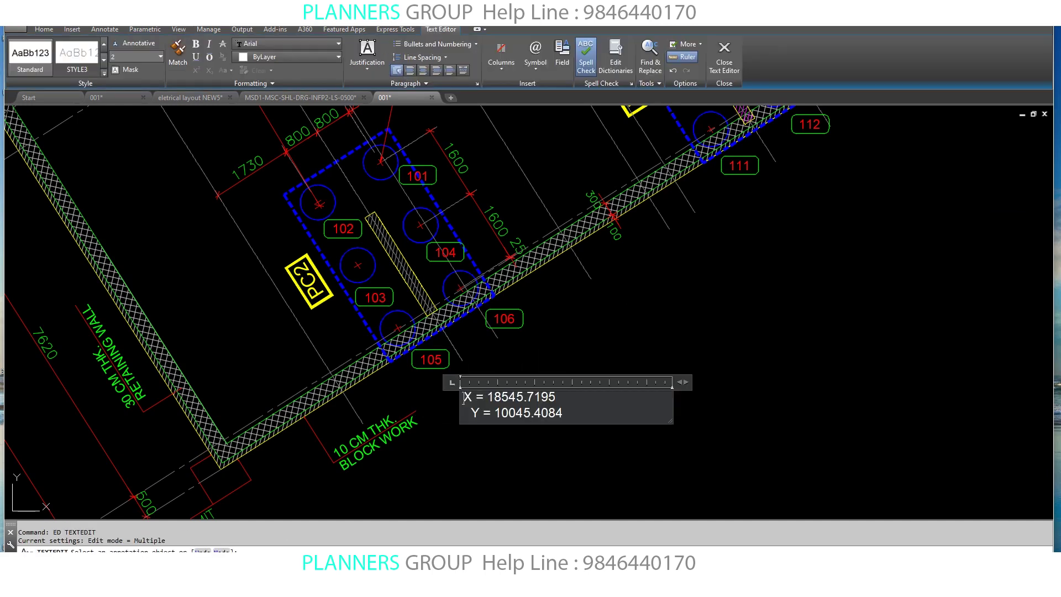
pyautogui.press('Escape')
pyautogui.press('Escape')
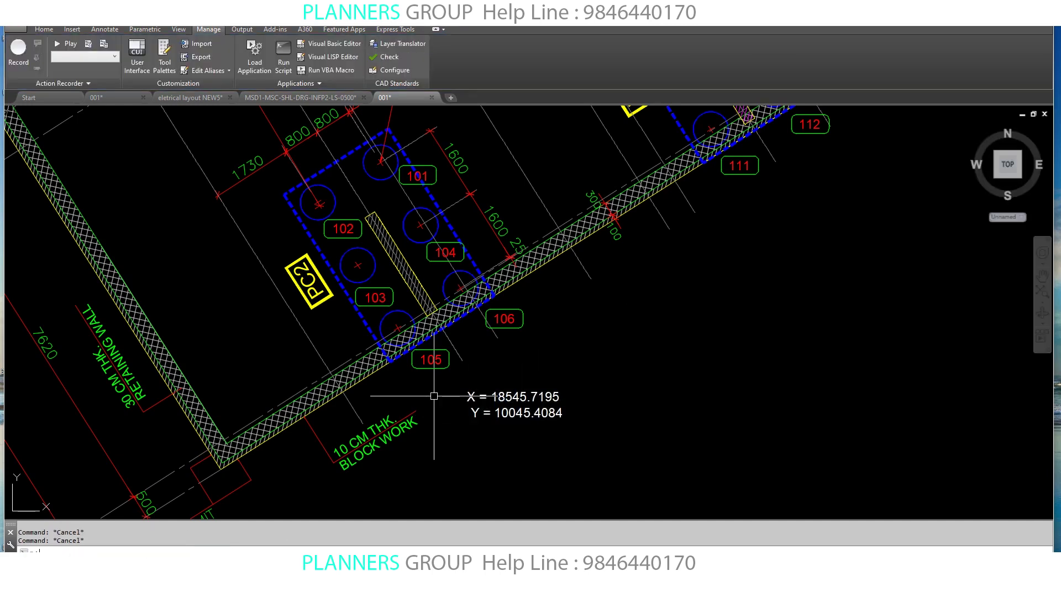
# Draw a leader from pile 105 to its coordinate text, with no annotation
pyautogui.press('Return')
pyautogui.click(394, 330)
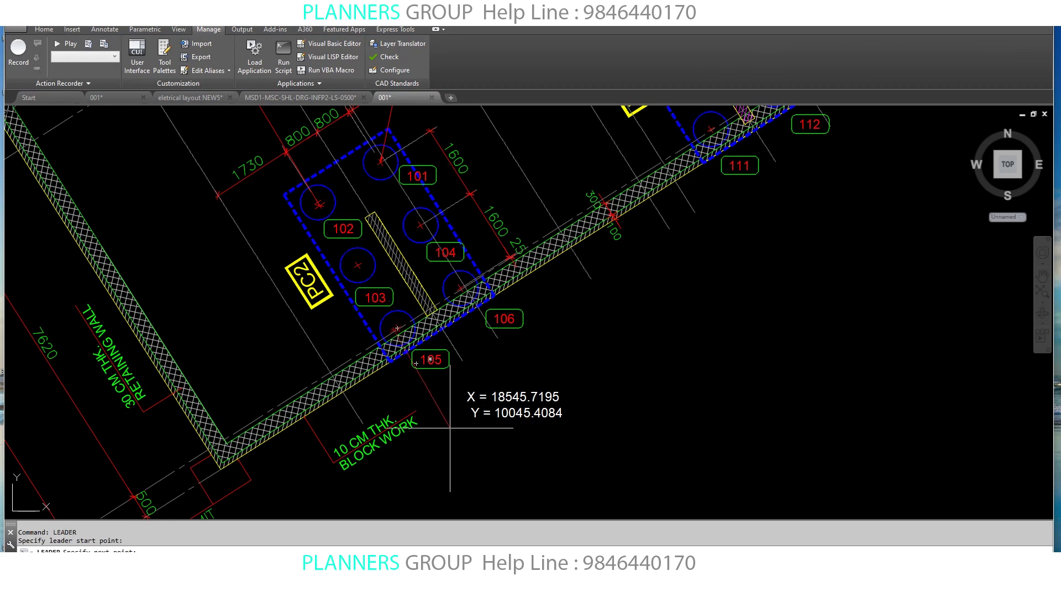
pyautogui.click(453, 427)
pyautogui.click(490, 429)
pyautogui.press('Return')
pyautogui.press('Return')
pyautogui.press('Return')
pyautogui.press('Escape')
# Reposition the pile 105 coordinate label and check its text
pyautogui.scroll(4, 532, 398)
pyautogui.write('m')
pyautogui.press('Return')
pyautogui.press('Return')
pyautogui.click(499, 310)
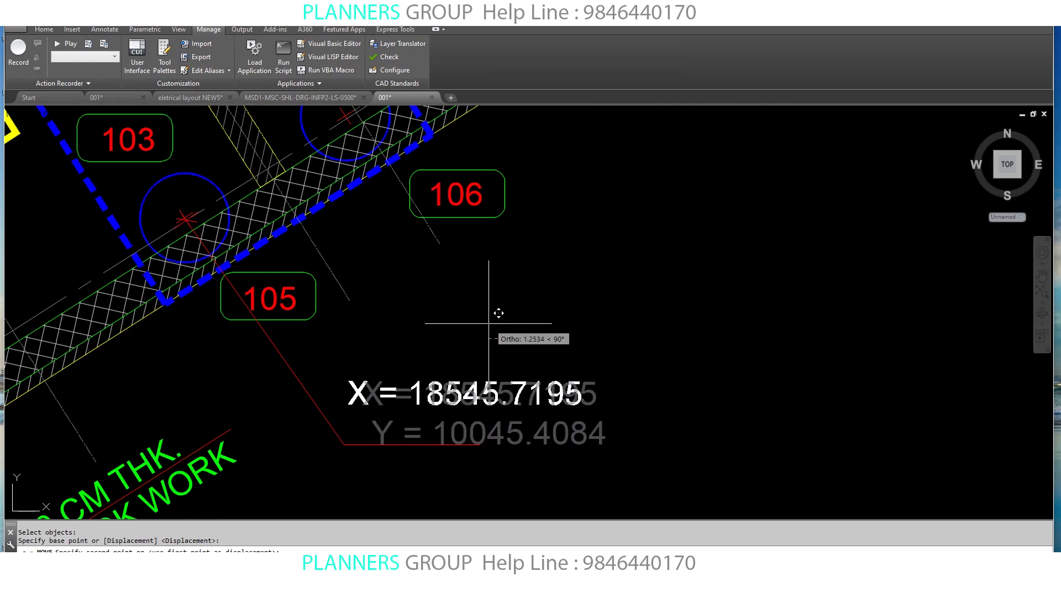
pyautogui.scroll(-5, 492, 385)
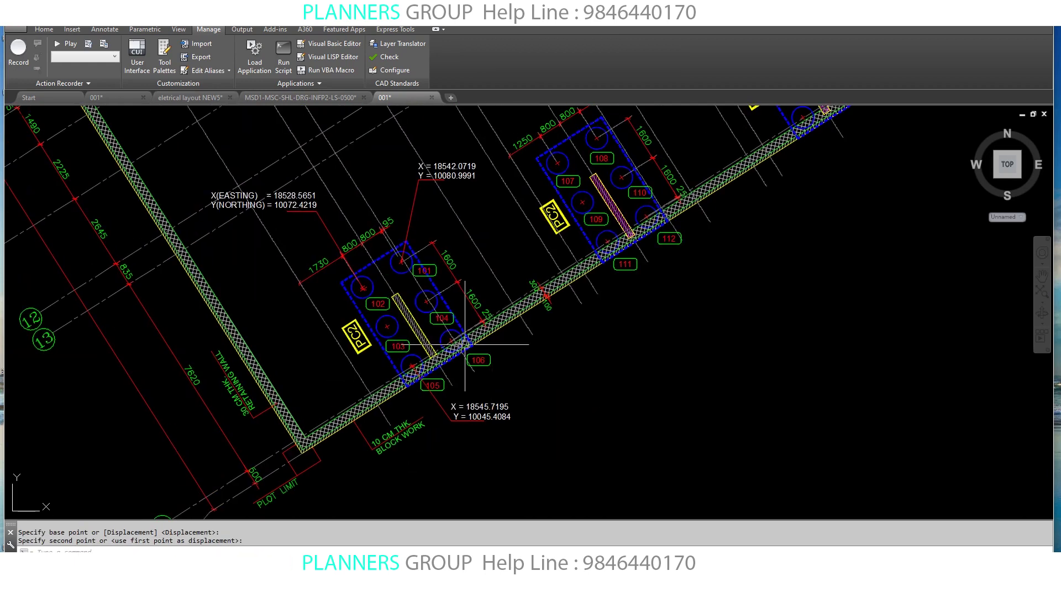
pyautogui.scroll(4, 461, 378)
pyautogui.moveTo(461, 378)
pyautogui.mouseDown(button='middle')
pyautogui.moveTo(417, 378)
pyautogui.moveTo(410, 330)
pyautogui.moveTo(396, 323)
pyautogui.mouseUp(button='middle')
pyautogui.press('Escape')
pyautogui.press('Escape')
pyautogui.write('ED')
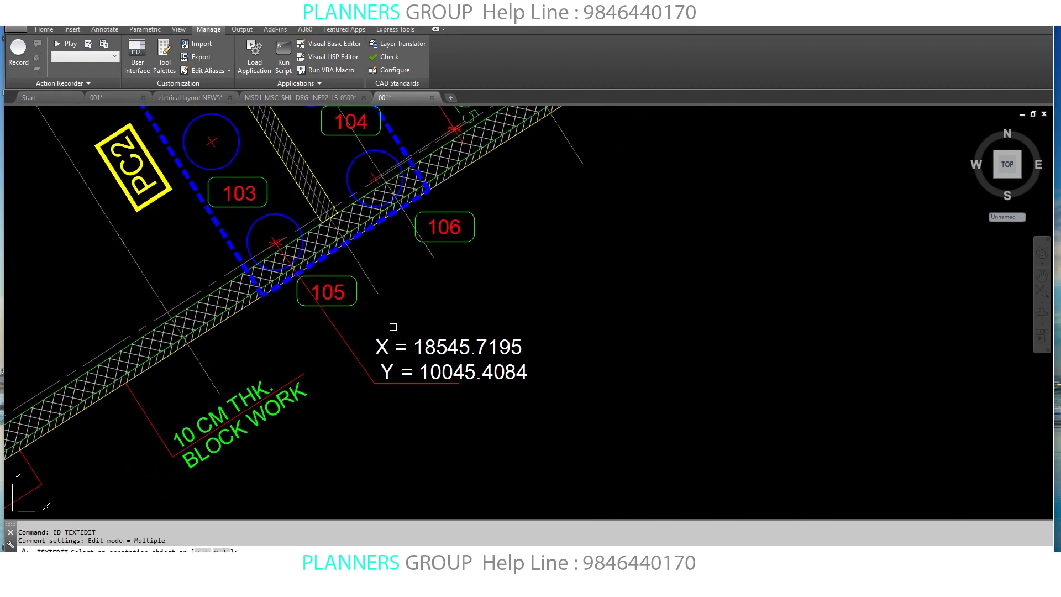
pyautogui.doubleClick(363, 348)
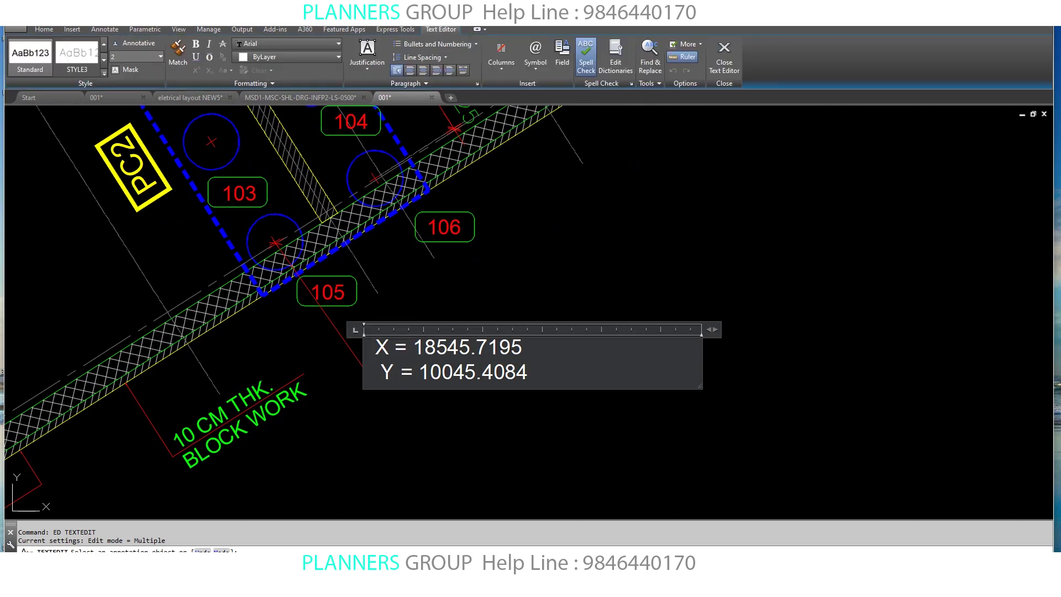
pyautogui.click(431, 421)
# Pan across the earlier coordinate labels to centre on pile caps 101 and 102
pyautogui.press('Escape')
pyautogui.scroll(-8, 431, 421)
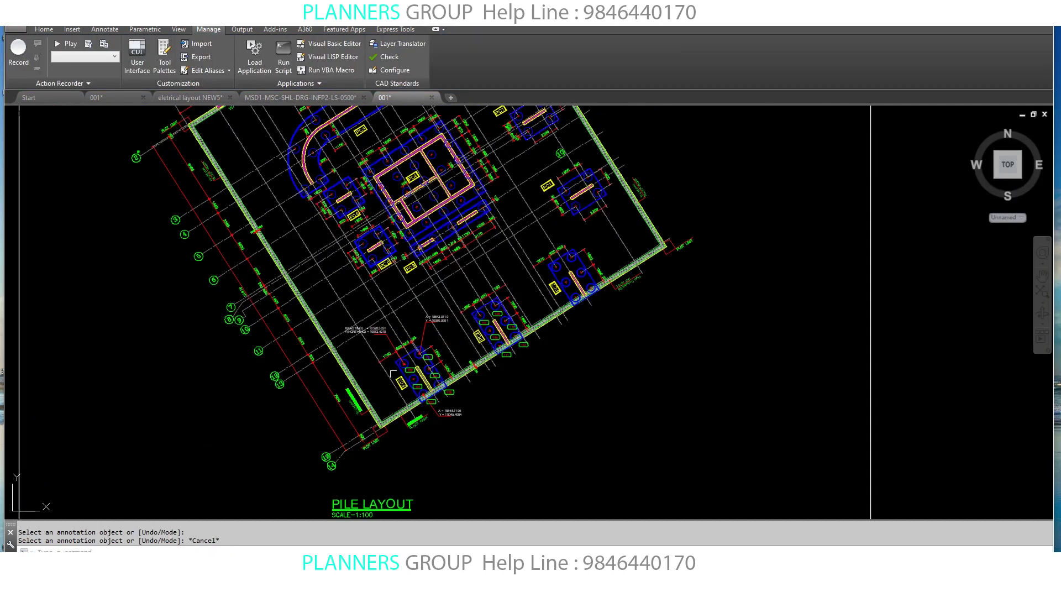
pyautogui.scroll(5, 421, 357)
pyautogui.scroll(2, 307, 301)
pyautogui.scroll(2, 287, 321)
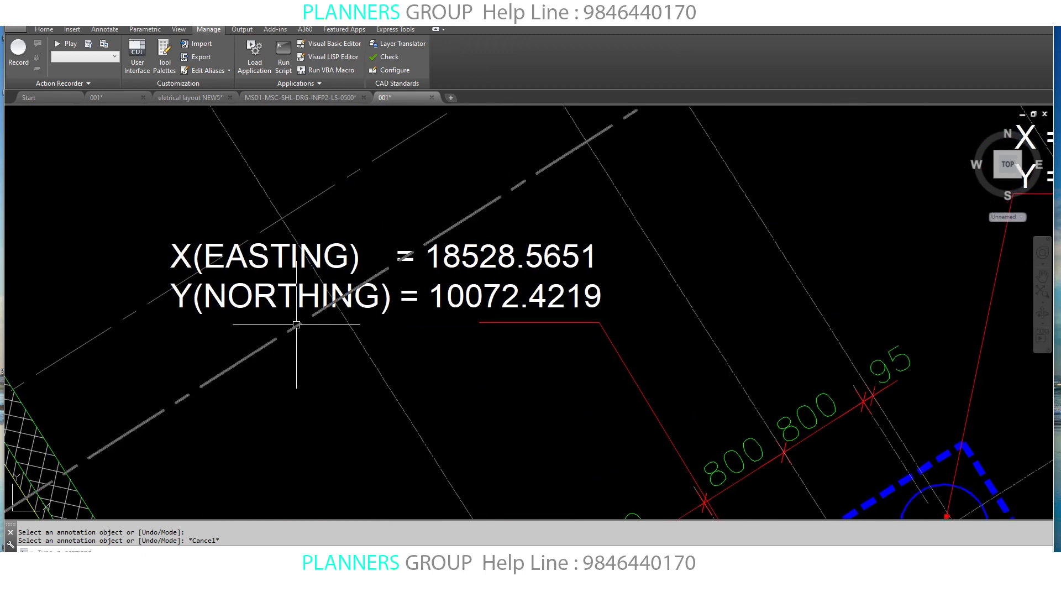
pyautogui.scroll(-4, 293, 359)
pyautogui.moveTo(403, 344); pyautogui.dragTo(279, 334, button='middle')
pyautogui.moveTo(399, 288); pyautogui.dragTo(396, 265, button='middle')
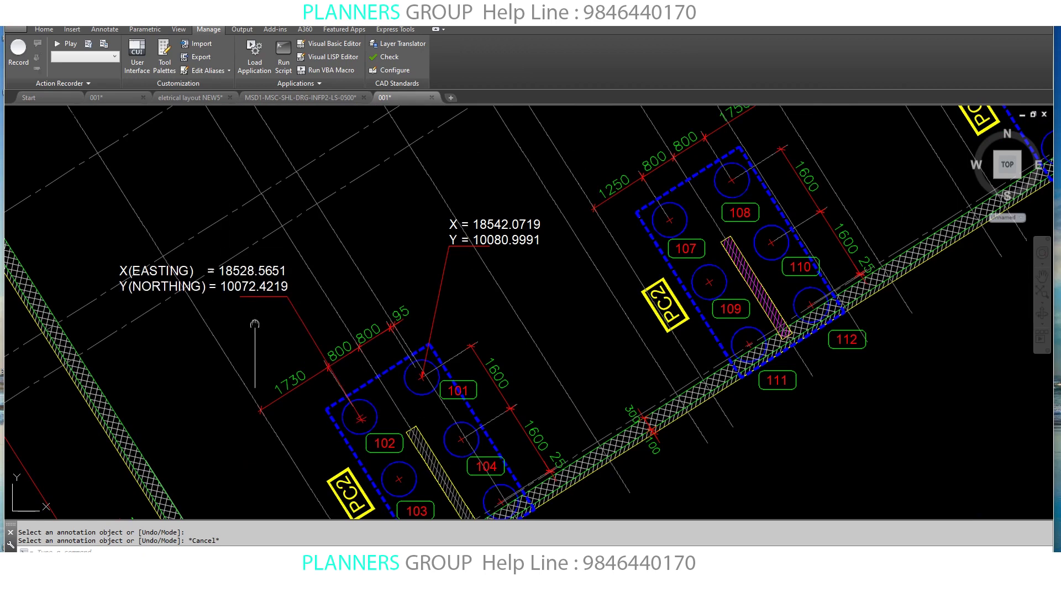
pyautogui.scroll(-5, 234, 265)
pyautogui.moveTo(464, 372); pyautogui.dragTo(469, 426, button='middle')
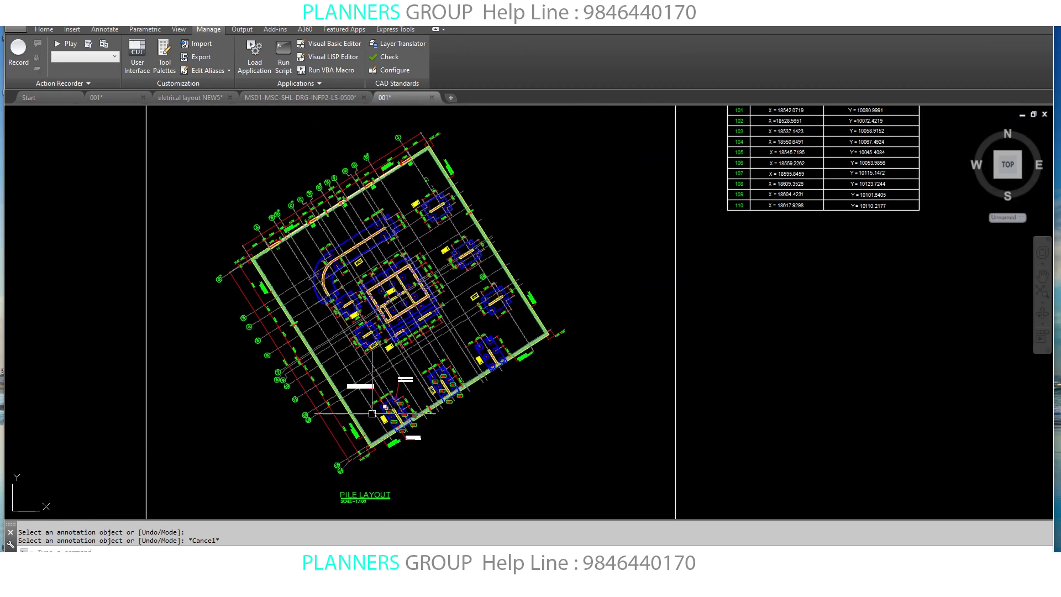
pyautogui.scroll(6, 519, 369)
pyautogui.moveTo(474, 265)
pyautogui.mouseDown(button='middle')
pyautogui.moveTo(443, 272)
pyautogui.moveTo(407, 259)
pyautogui.mouseUp(button='middle')
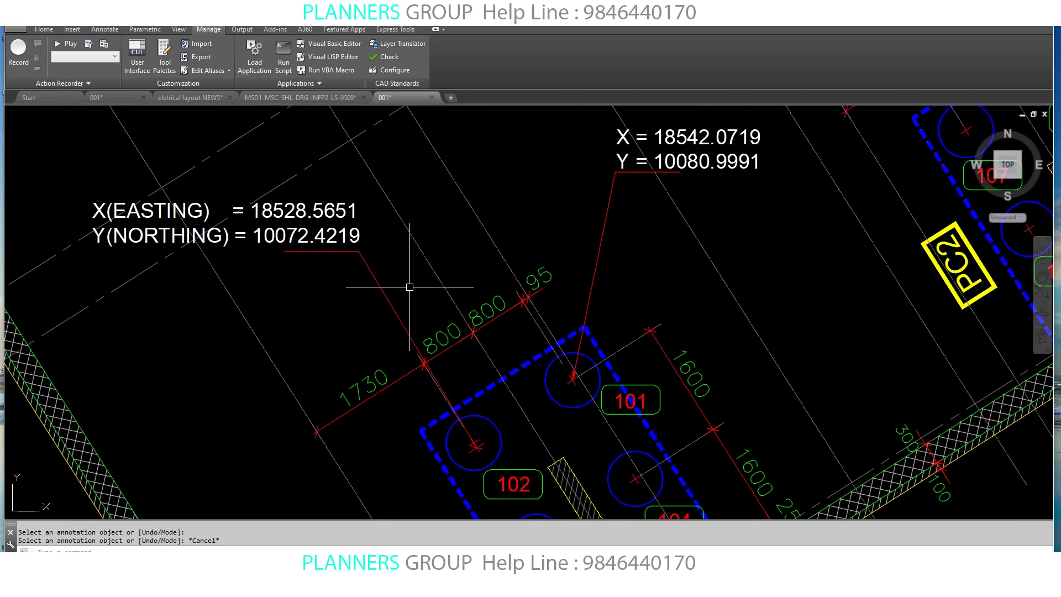
pyautogui.moveTo(409, 287); pyautogui.dragTo(379, 281, button='middle')
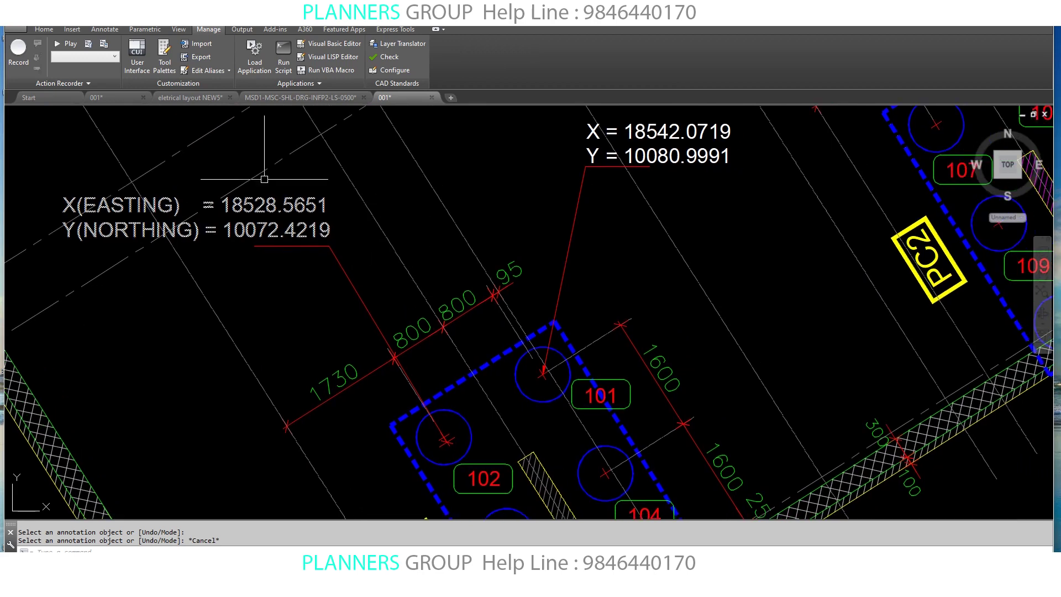
pyautogui.moveTo(397, 291); pyautogui.dragTo(359, 273, button='middle')
# Inspect pile cap 105's new label and piles 107–112, then zoom out to the full layout
pyautogui.scroll(3, 413, 421)
pyautogui.scroll(1, 412, 422)
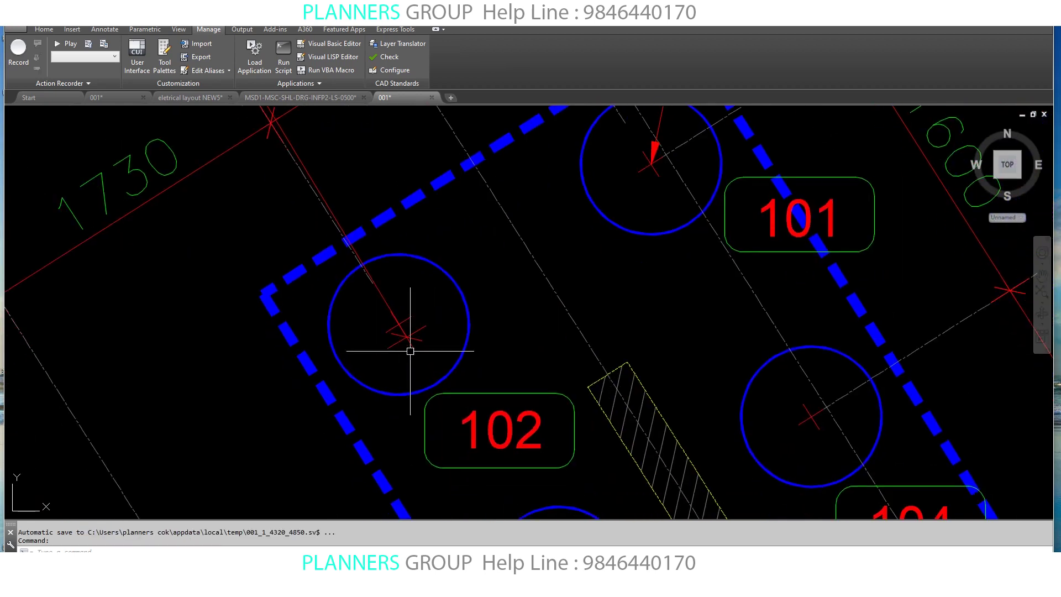
pyautogui.scroll(-2, 440, 310)
pyautogui.scroll(-2, 457, 249)
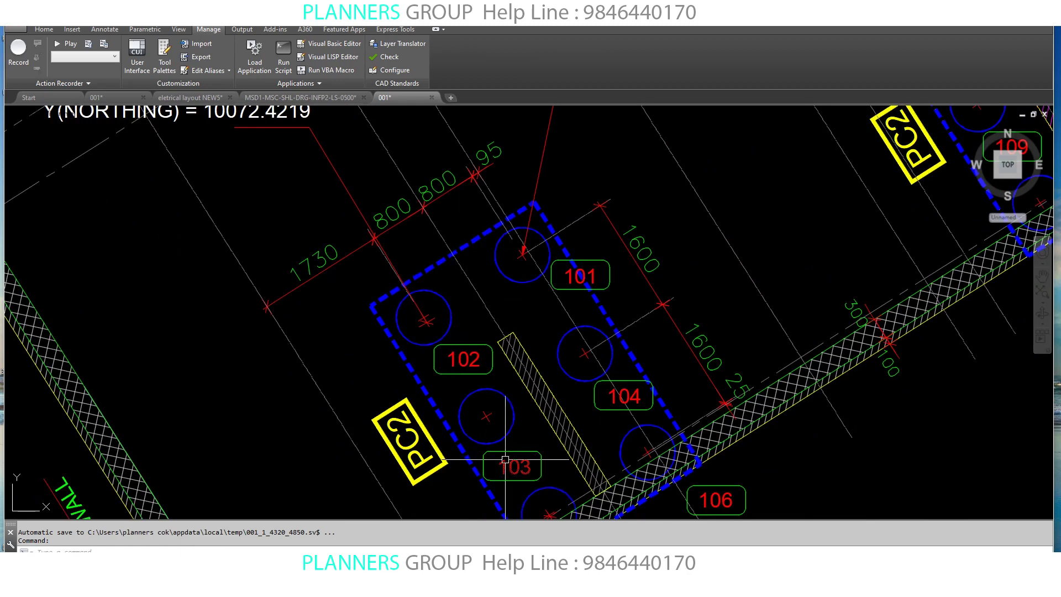
pyautogui.moveTo(456, 296); pyautogui.dragTo(356, 218, button='middle')
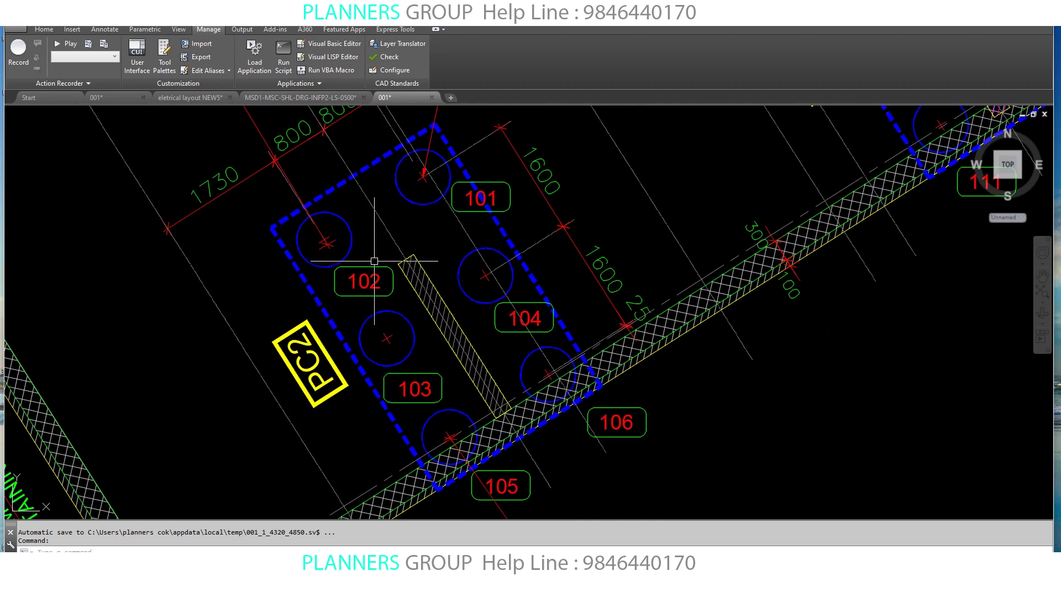
pyautogui.scroll(-2, 364, 235)
pyautogui.moveTo(385, 244); pyautogui.dragTo(387, 277, button='middle')
pyautogui.scroll(1, 384, 249)
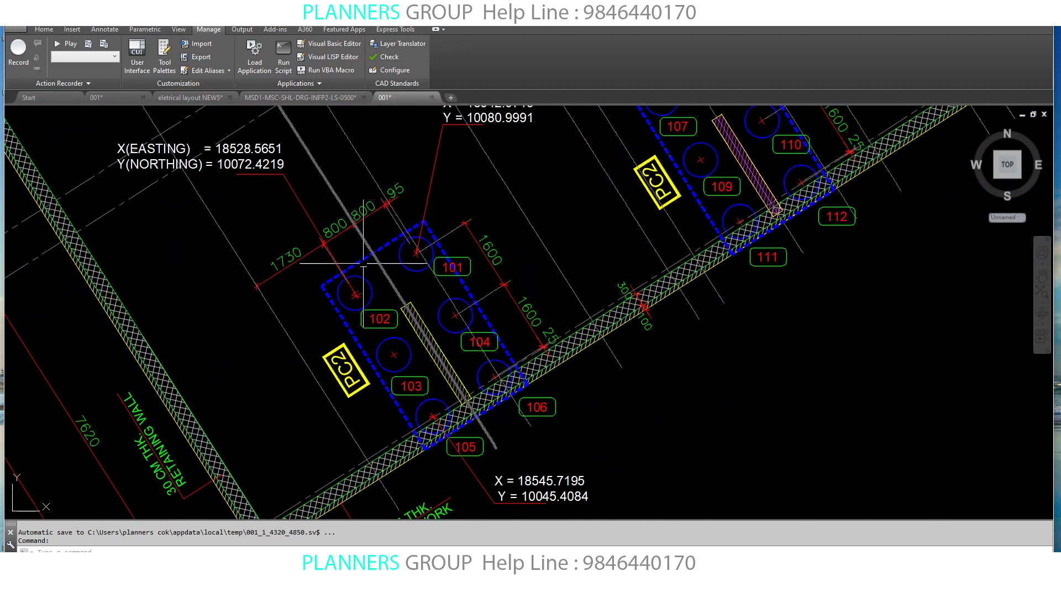
pyautogui.scroll(1, 266, 226)
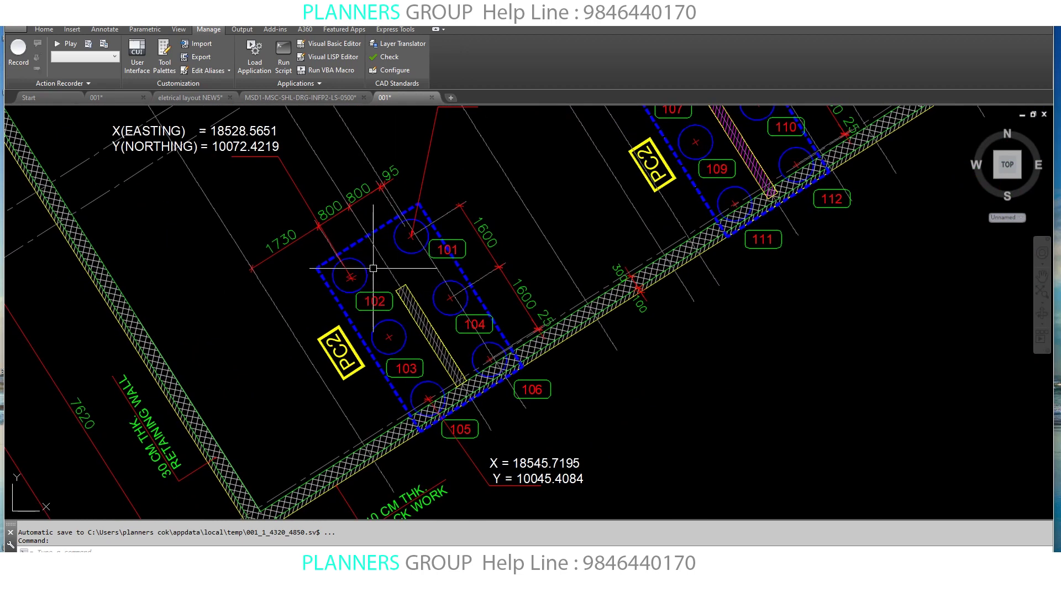
pyautogui.moveTo(373, 268); pyautogui.dragTo(341, 279, button='middle')
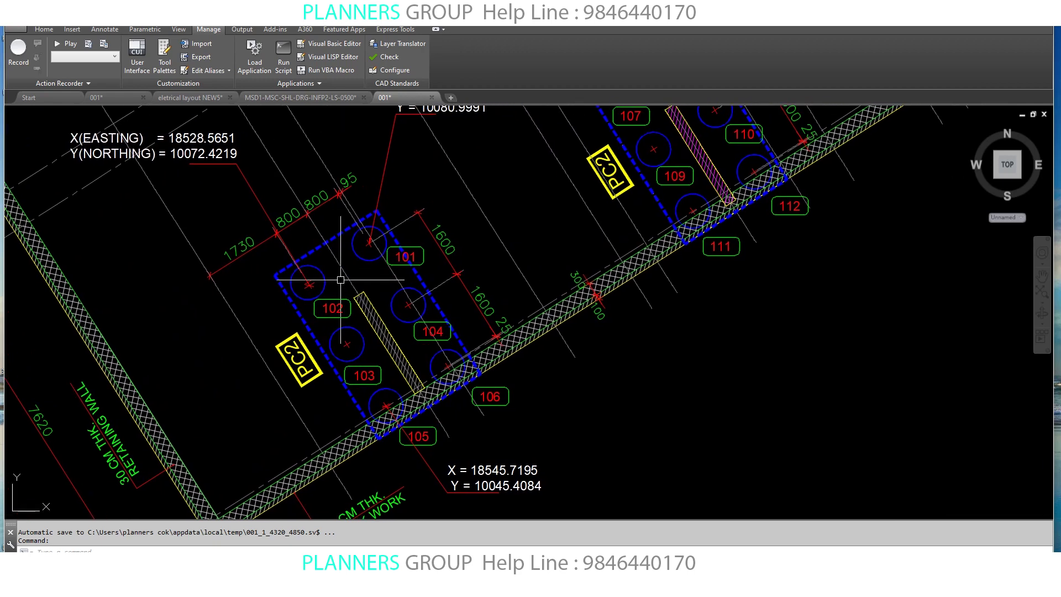
pyautogui.scroll(-5, 383, 382)
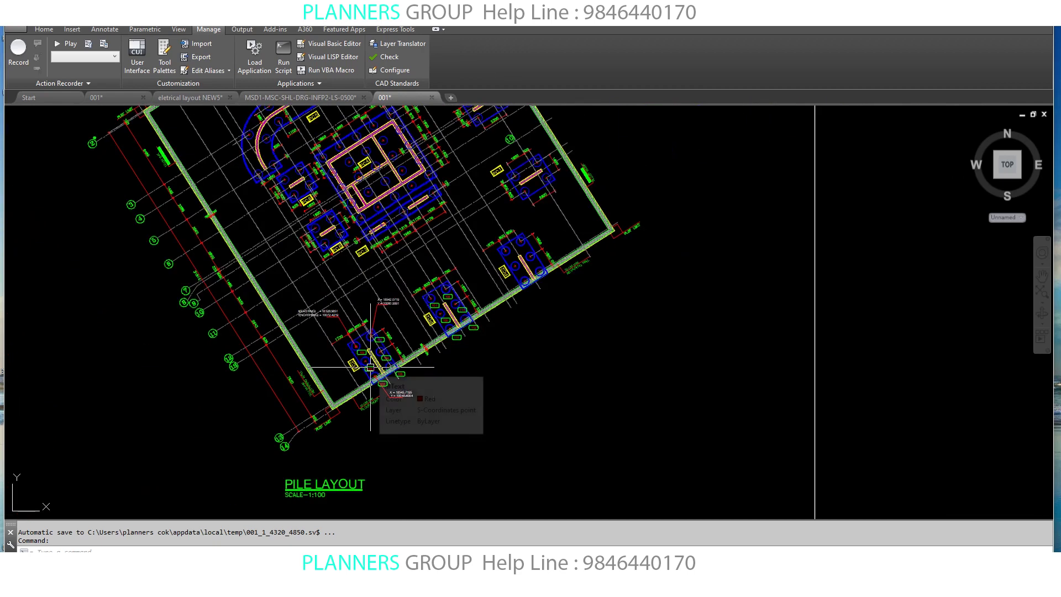
# Zoom into the pilecap coordinate schedule rows 101–110, then back to pile caps 101–112
pyautogui.scroll(-3, 370, 366)
pyautogui.scroll(1, 354, 259)
pyautogui.scroll(3, 604, 258)
pyautogui.moveTo(572, 237); pyautogui.dragTo(478, 265, button='middle')
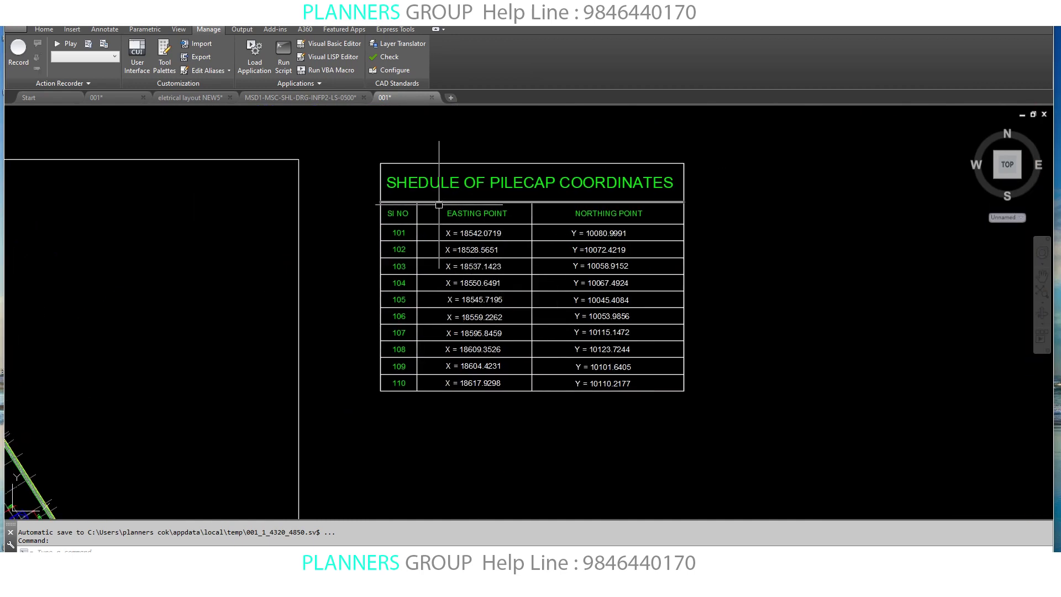
pyautogui.scroll(2, 556, 194)
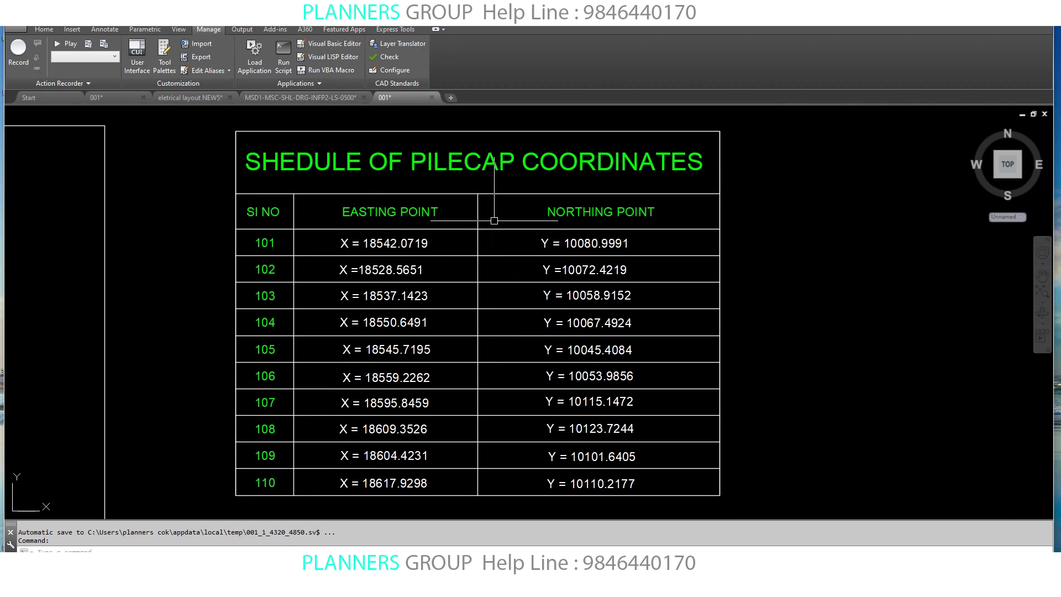
pyautogui.moveTo(495, 220); pyautogui.dragTo(477, 221, button='middle')
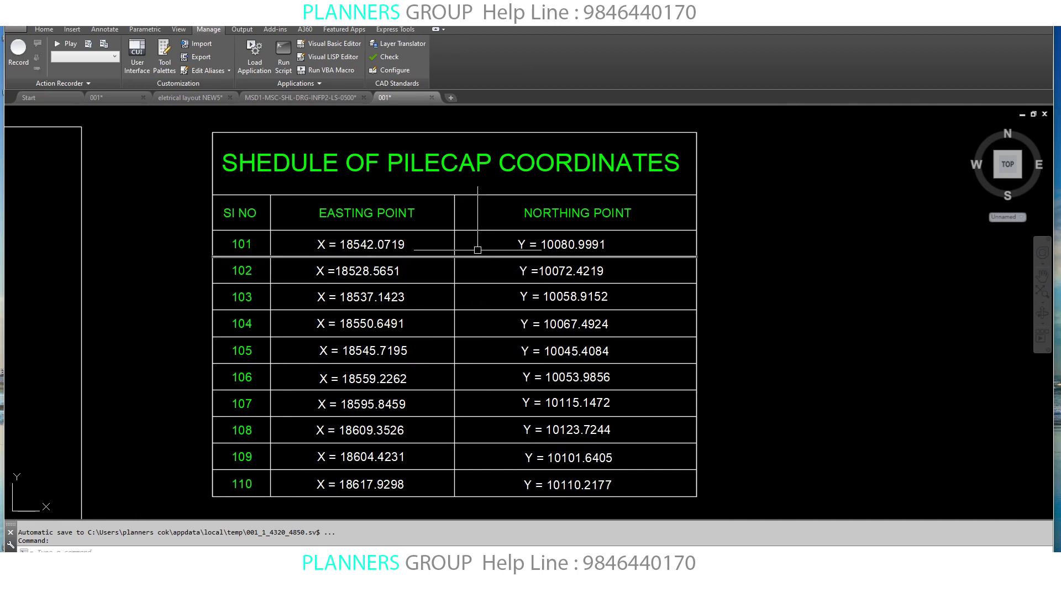
pyautogui.scroll(-4, 475, 244)
pyautogui.moveTo(292, 326); pyautogui.dragTo(410, 262, button='middle')
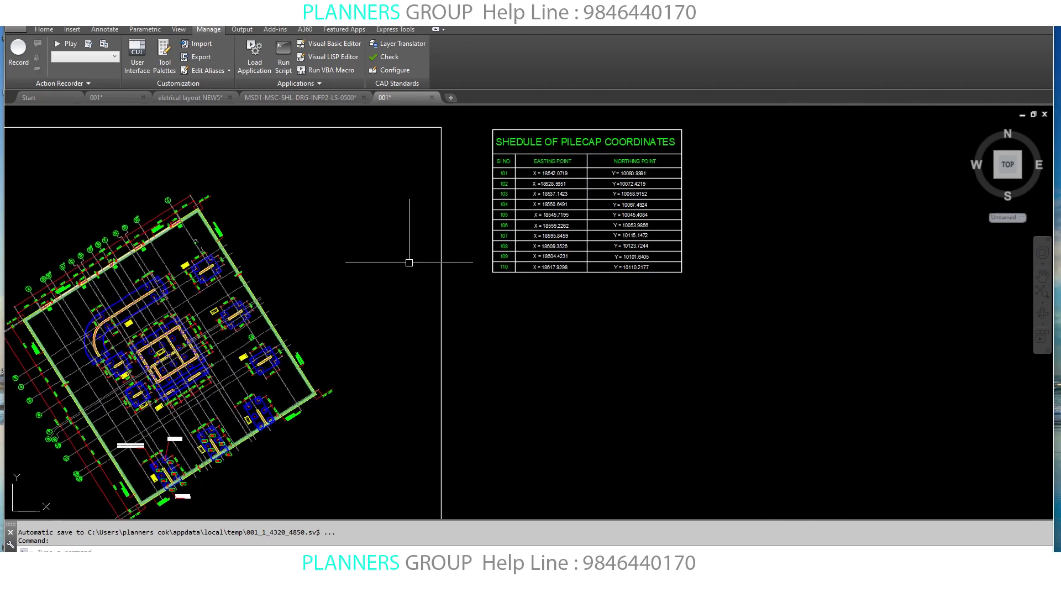
pyautogui.scroll(2, 490, 194)
pyautogui.scroll(3, 232, 409)
# Pan around pile caps 101–112 and their coordinate labels
pyautogui.scroll(2, 222, 332)
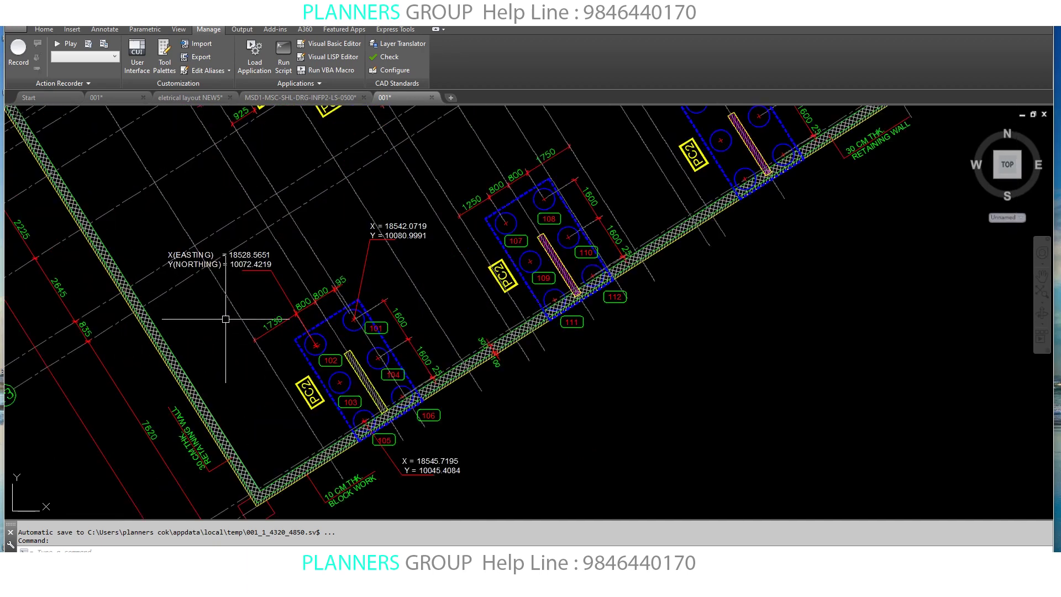
pyautogui.moveTo(222, 321); pyautogui.dragTo(197, 323, button='middle')
pyautogui.moveTo(328, 301); pyautogui.dragTo(328, 284, button='middle')
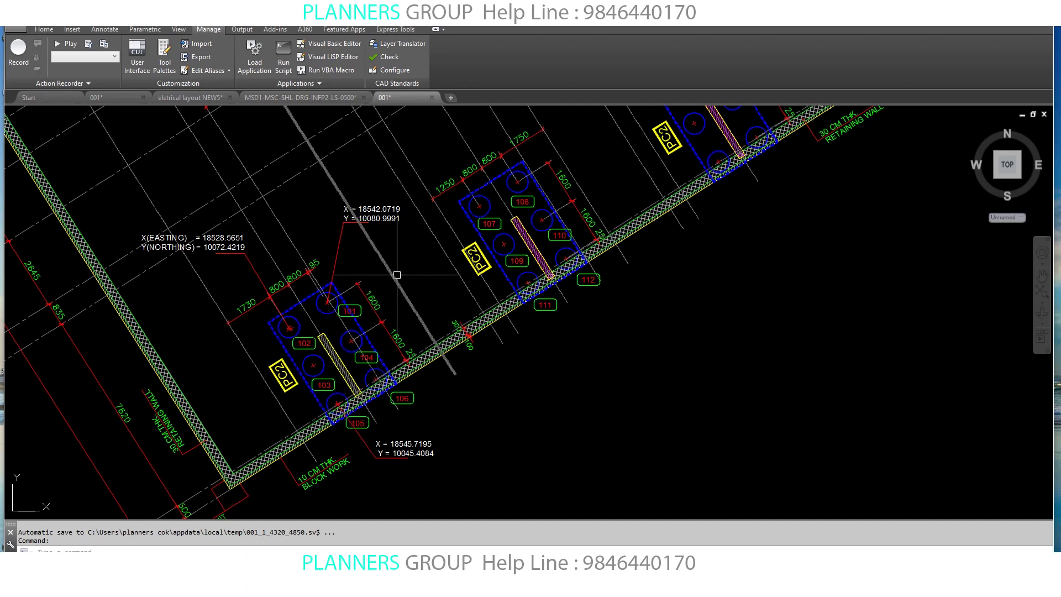
pyautogui.moveTo(402, 272); pyautogui.dragTo(399, 265, button='middle')
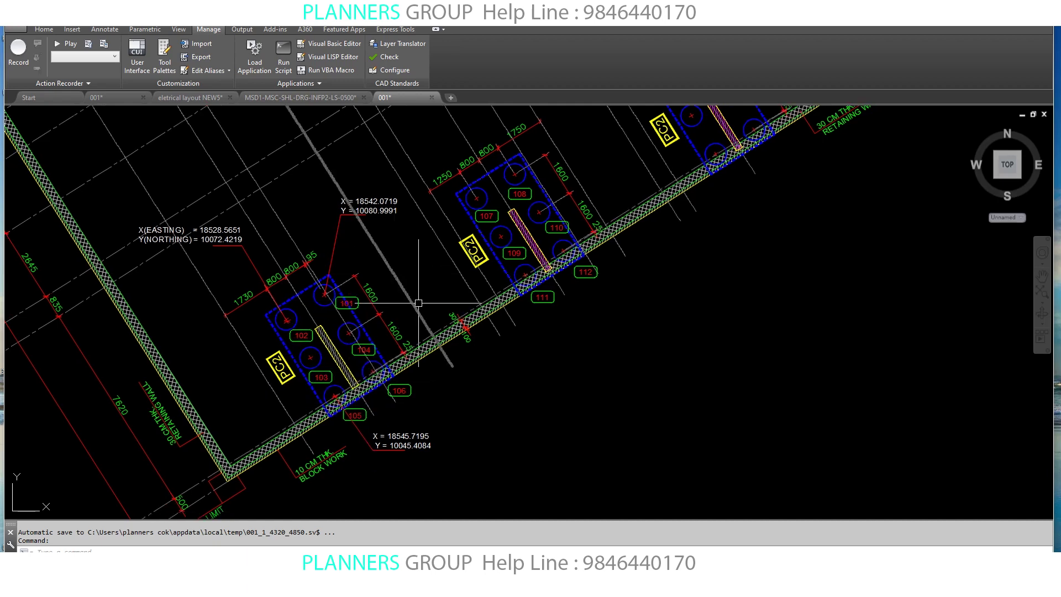
pyautogui.moveTo(168, 275); pyautogui.dragTo(202, 292, button='middle')
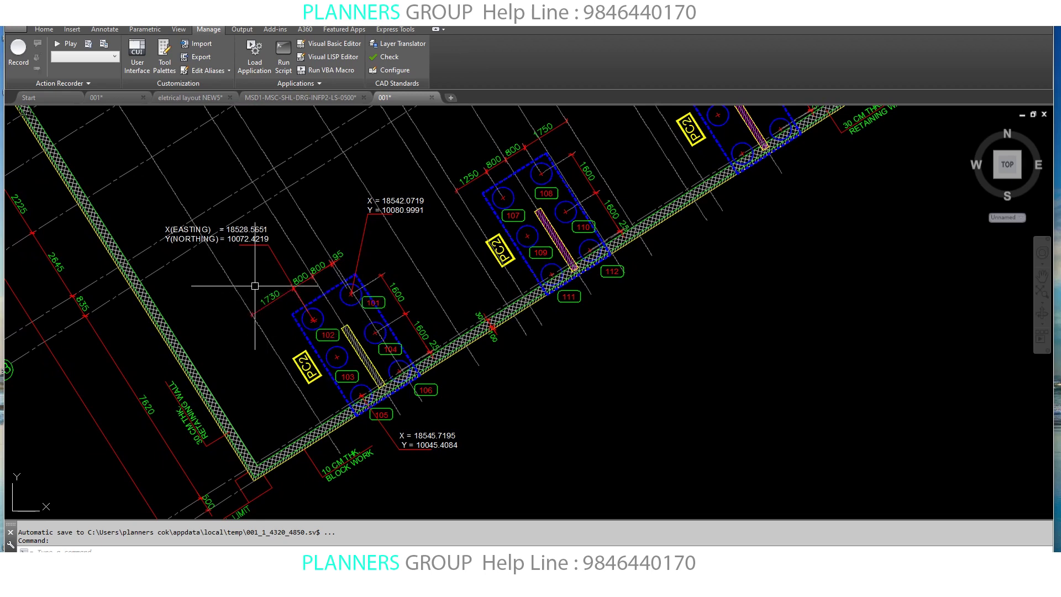
pyautogui.moveTo(257, 281); pyautogui.dragTo(244, 269, button='middle')
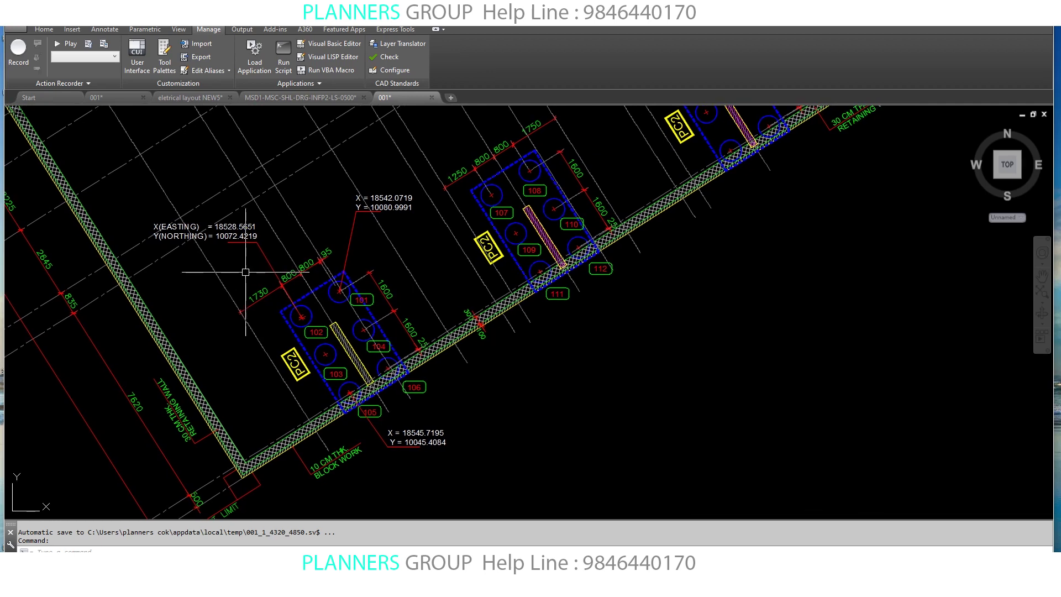
pyautogui.scroll(-5, 282, 386)
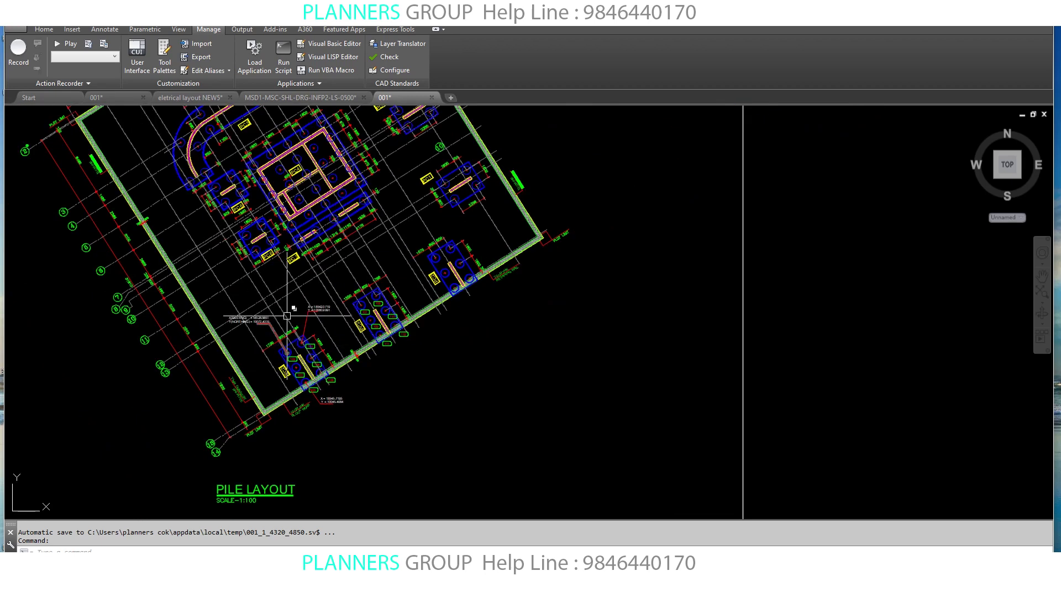
pyautogui.moveTo(276, 278); pyautogui.dragTo(285, 314, button='middle')
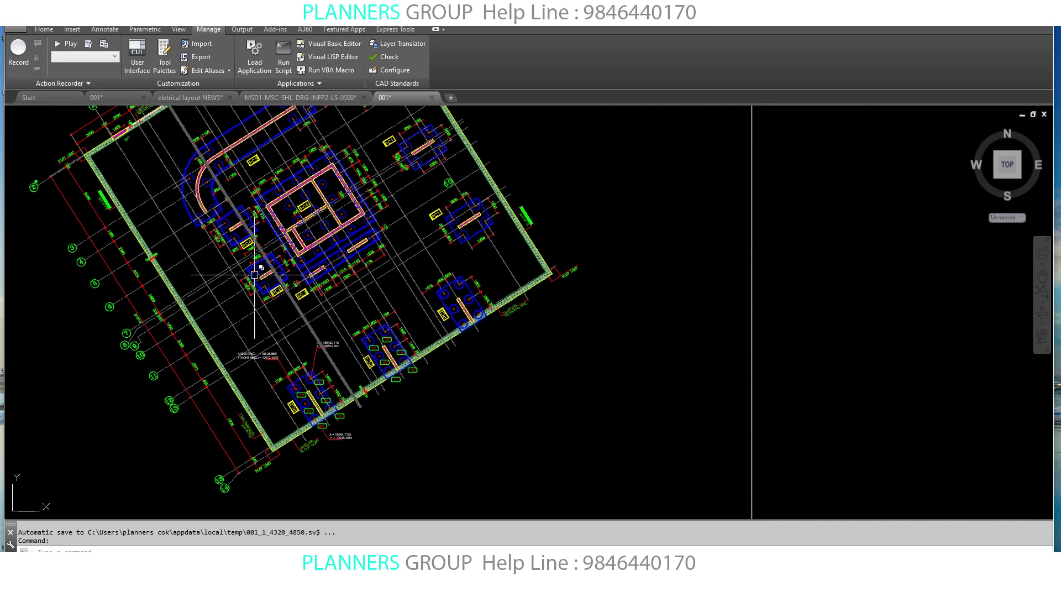
# Zoom into the PC4 pile cap area, then far out to the overview of all drawing sheets
pyautogui.scroll(2, 253, 274)
pyautogui.scroll(2, 225, 237)
pyautogui.scroll(2, 221, 229)
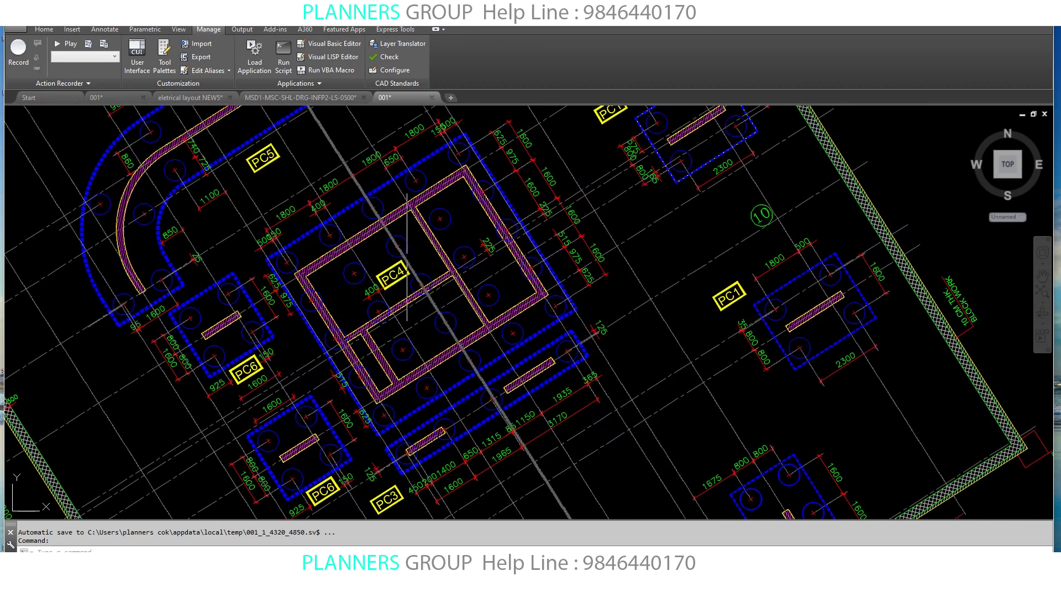
pyautogui.moveTo(402, 256); pyautogui.dragTo(353, 290, button='middle')
pyautogui.scroll(2, 354, 314)
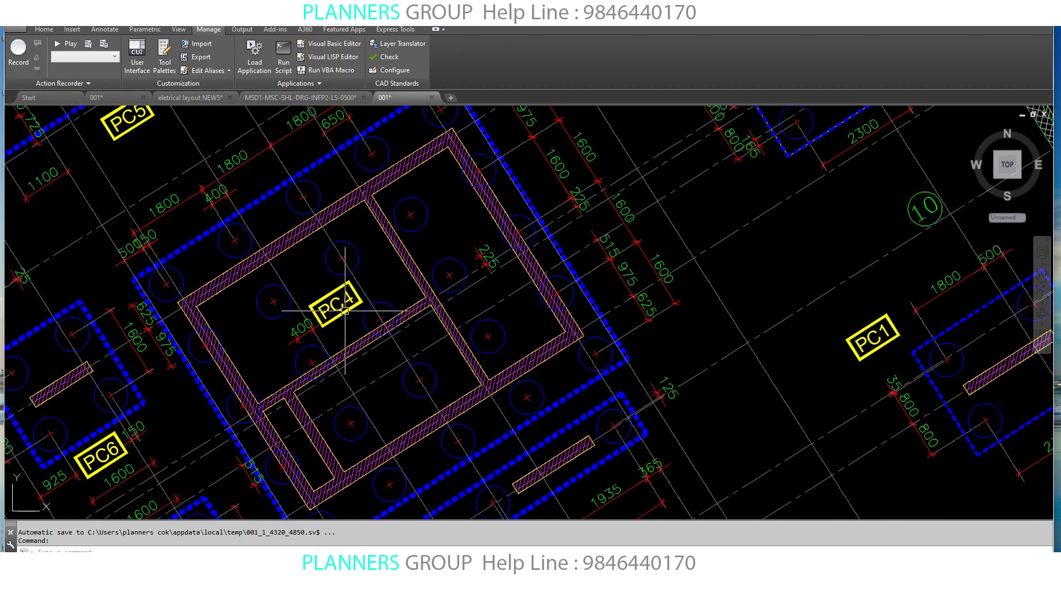
pyautogui.scroll(-2, 330, 278)
pyautogui.scroll(-1, 330, 283)
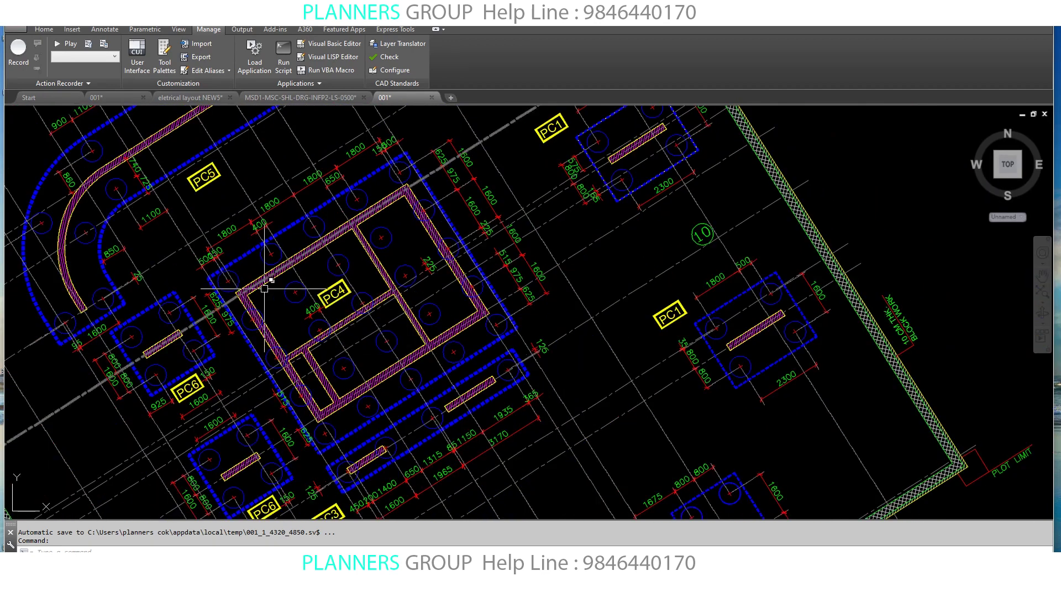
pyautogui.scroll(1, 265, 294)
pyautogui.scroll(-5, 306, 326)
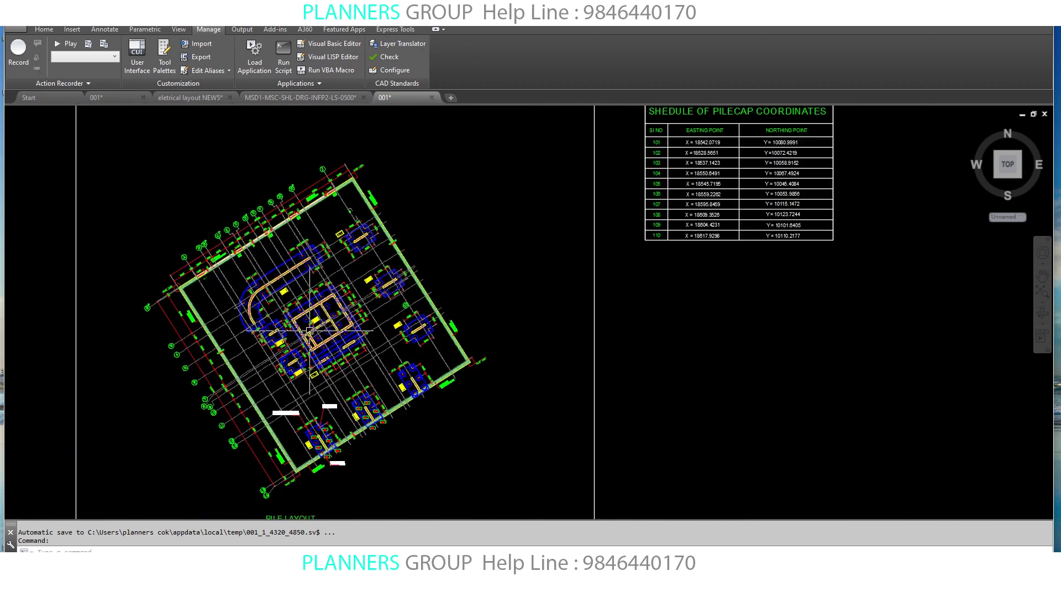
pyautogui.scroll(-2, 402, 317)
pyautogui.scroll(-1, 402, 320)
pyautogui.scroll(1, 580, 295)
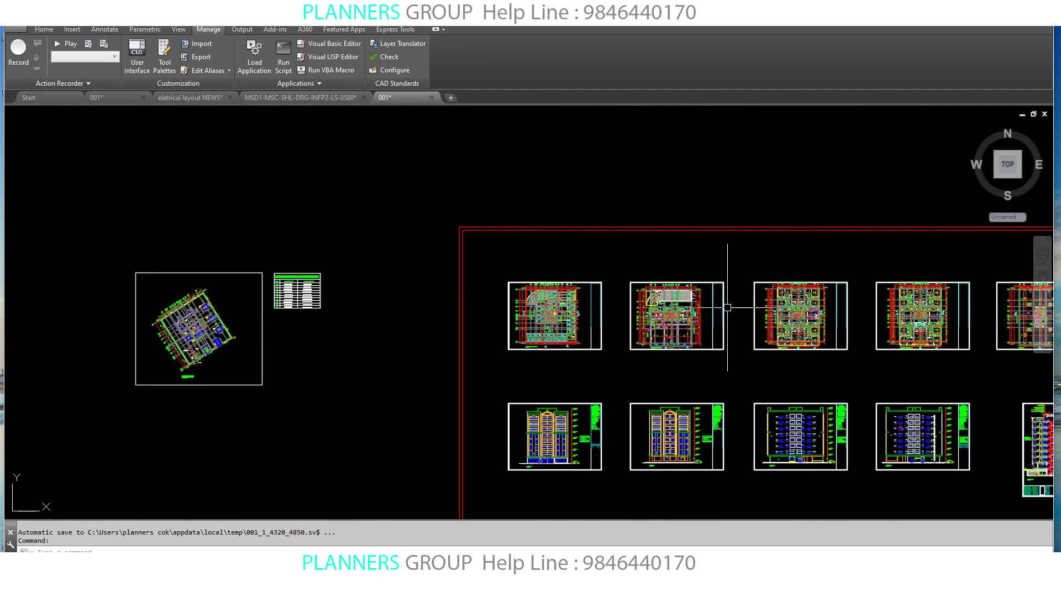
# Zoom in and pan to look at the stair and lift core on the floor plan
pyautogui.scroll(4, 725, 301)
pyautogui.scroll(4, 724, 300)
pyautogui.scroll(3, 658, 339)
pyautogui.scroll(2, 452, 323)
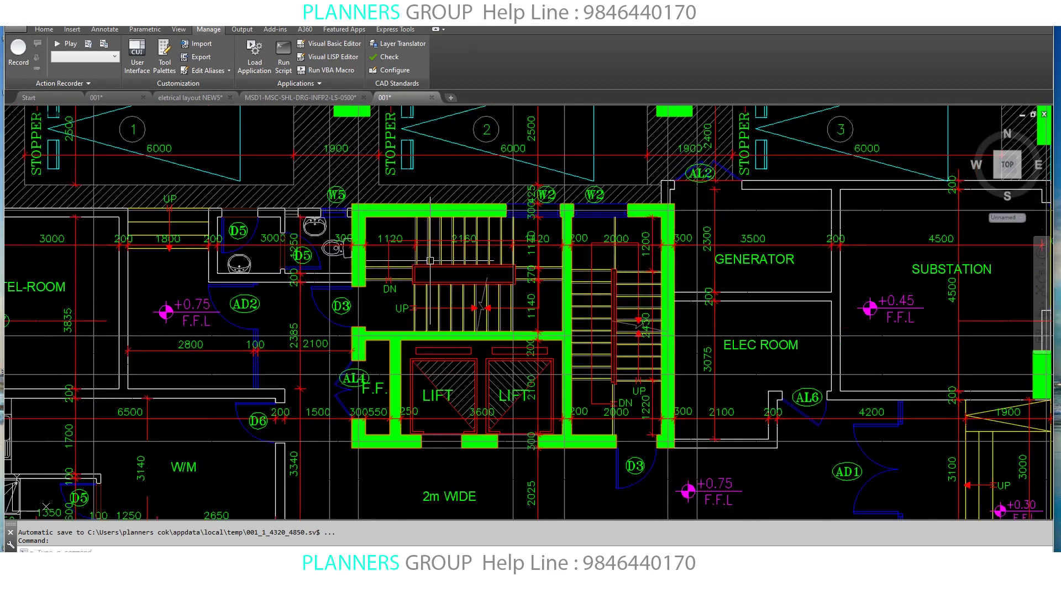
pyautogui.moveTo(688, 389); pyautogui.dragTo(625, 389, button='middle')
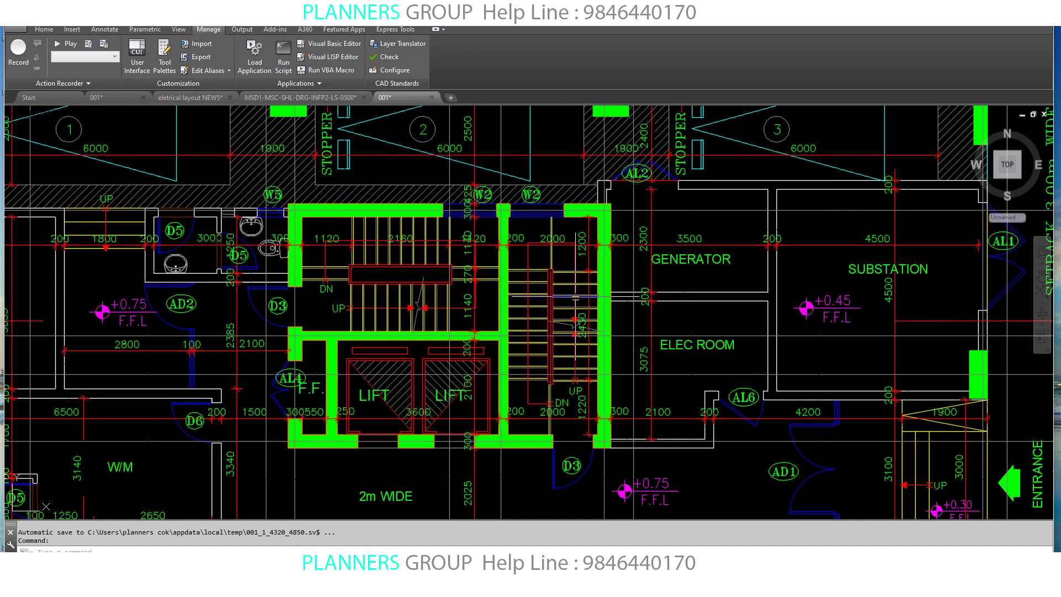
# Zoom out to the sheets, then zoom onto PC4 with neighbouring PC5, PC6 and PC1
pyautogui.scroll(-5, 445, 440)
pyautogui.scroll(1, 562, 310)
pyautogui.scroll(-5, 552, 297)
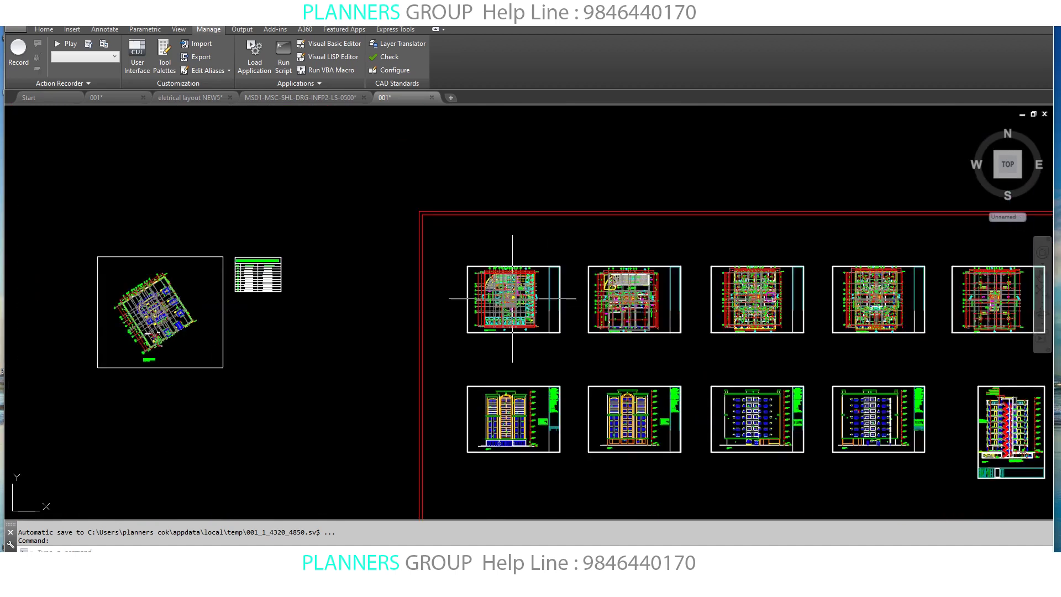
pyautogui.moveTo(322, 298)
pyautogui.mouseDown(button='middle')
pyautogui.moveTo(482, 242)
pyautogui.moveTo(295, 261)
pyautogui.mouseUp(button='middle')
pyautogui.scroll(5, 481, 242)
pyautogui.scroll(5, 482, 242)
pyautogui.scroll(2, 482, 242)
pyautogui.scroll(-3, 346, 267)
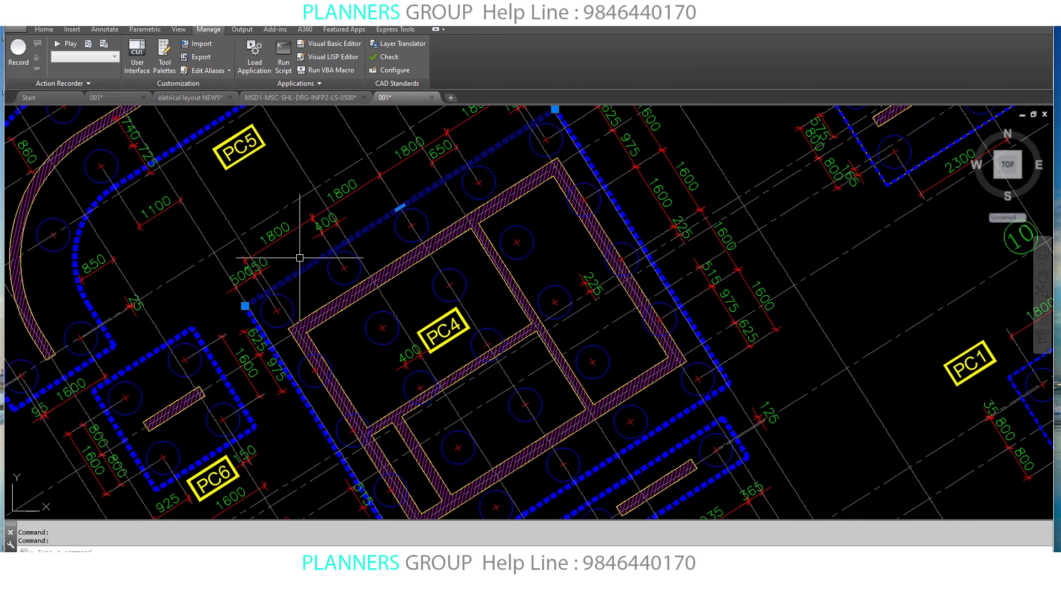
pyautogui.scroll(-5, 300, 257)
pyautogui.scroll(4, 280, 307)
pyautogui.scroll(1, 248, 339)
pyautogui.scroll(2, 258, 290)
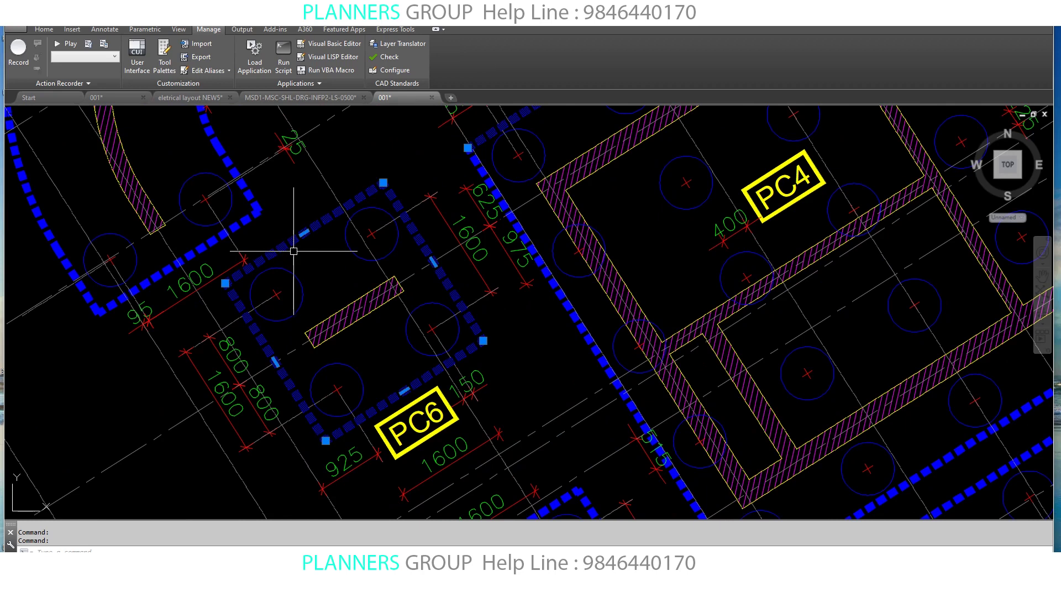
pyautogui.press('Escape')
pyautogui.moveTo(300, 260); pyautogui.dragTo(293, 250, button='middle')
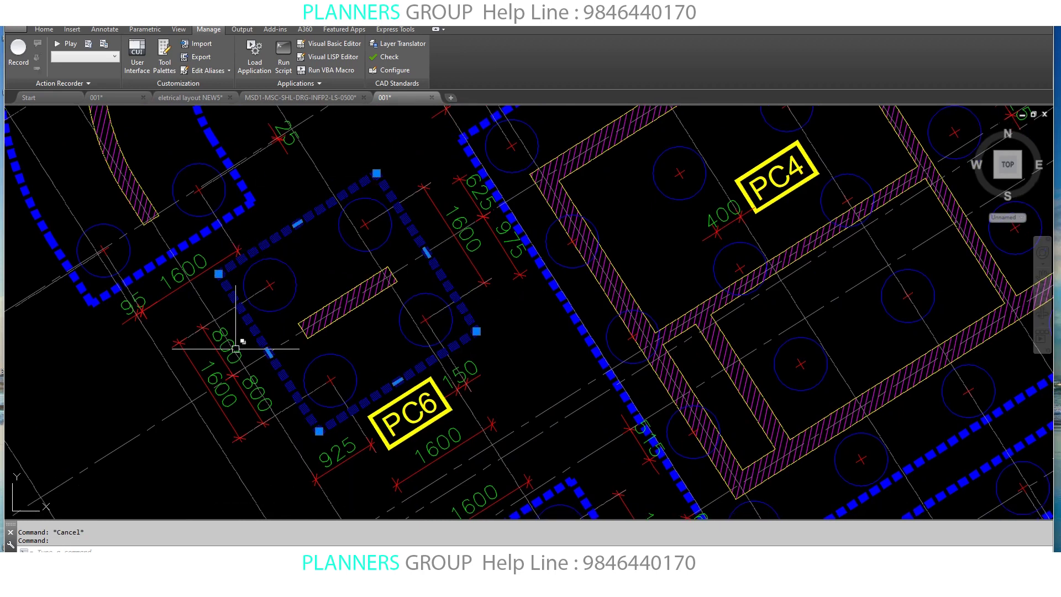
pyautogui.scroll(1, 287, 259)
pyautogui.scroll(2, 284, 261)
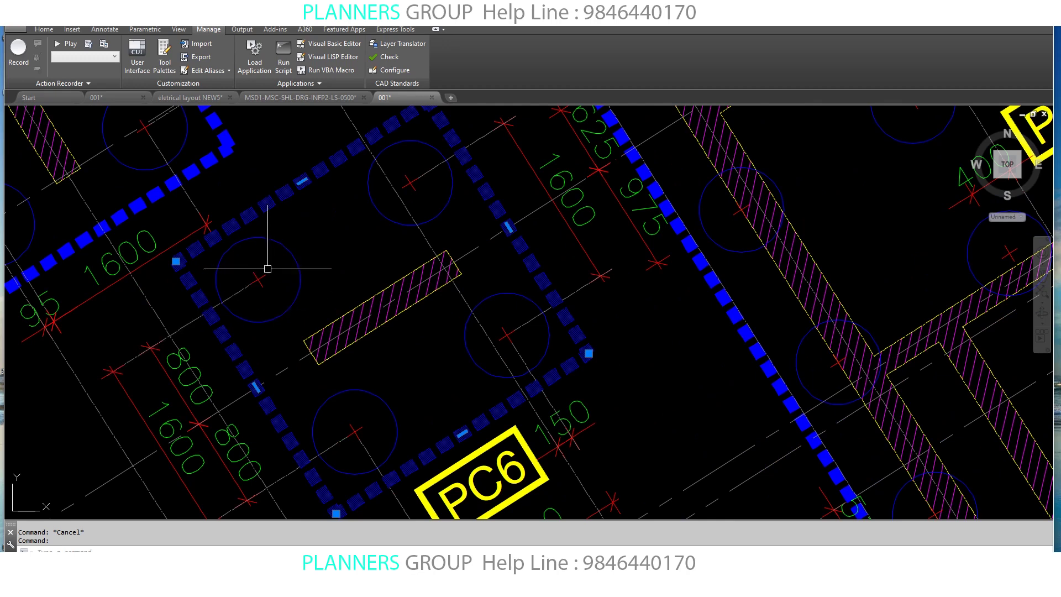
pyautogui.moveTo(334, 250); pyautogui.dragTo(305, 250, button='middle')
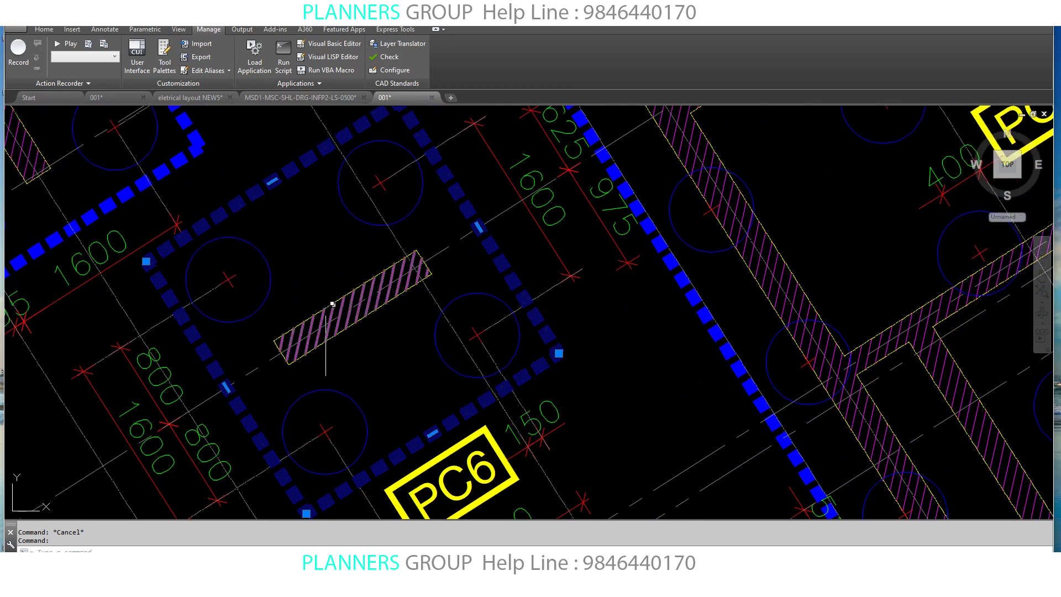
pyautogui.scroll(2, 343, 326)
pyautogui.click(340, 324)
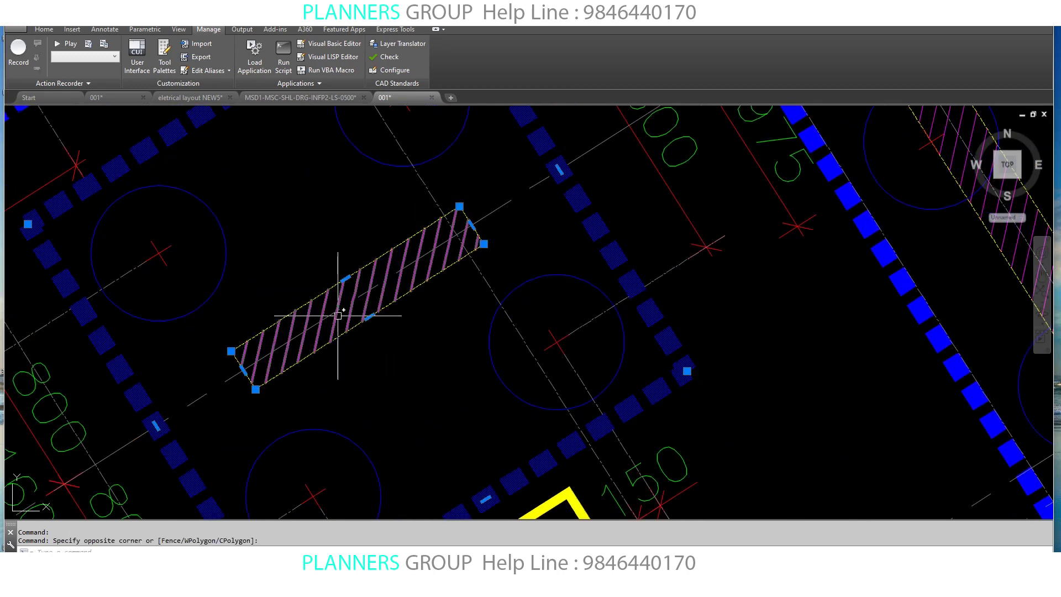
pyautogui.press('Escape')
pyautogui.click(337, 326)
pyautogui.press('Escape')
pyautogui.scroll(-4, 313, 282)
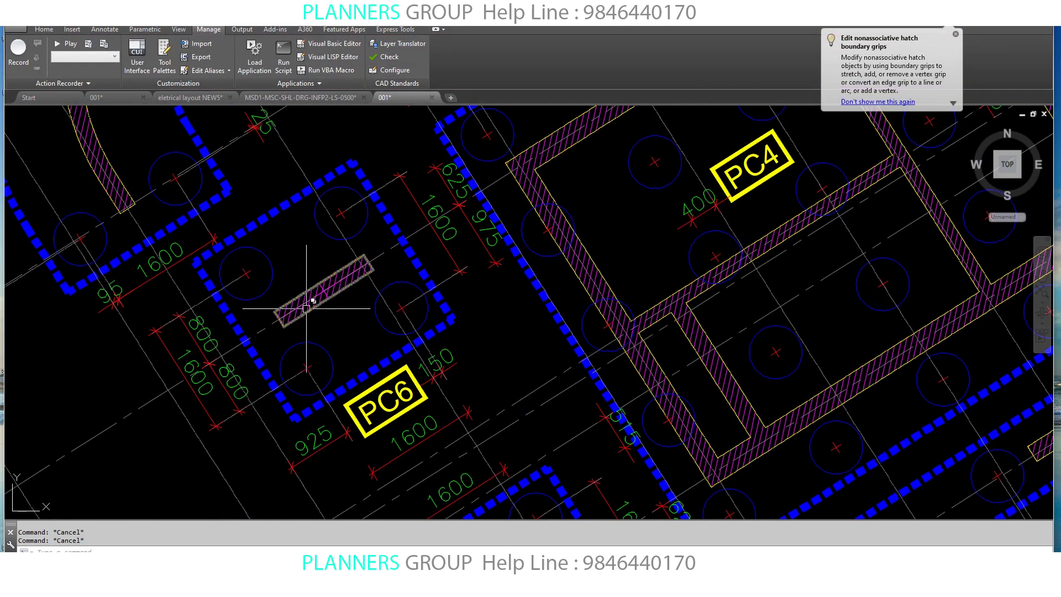
pyautogui.scroll(-6, 332, 353)
pyautogui.scroll(5, 348, 375)
pyautogui.scroll(1, 348, 360)
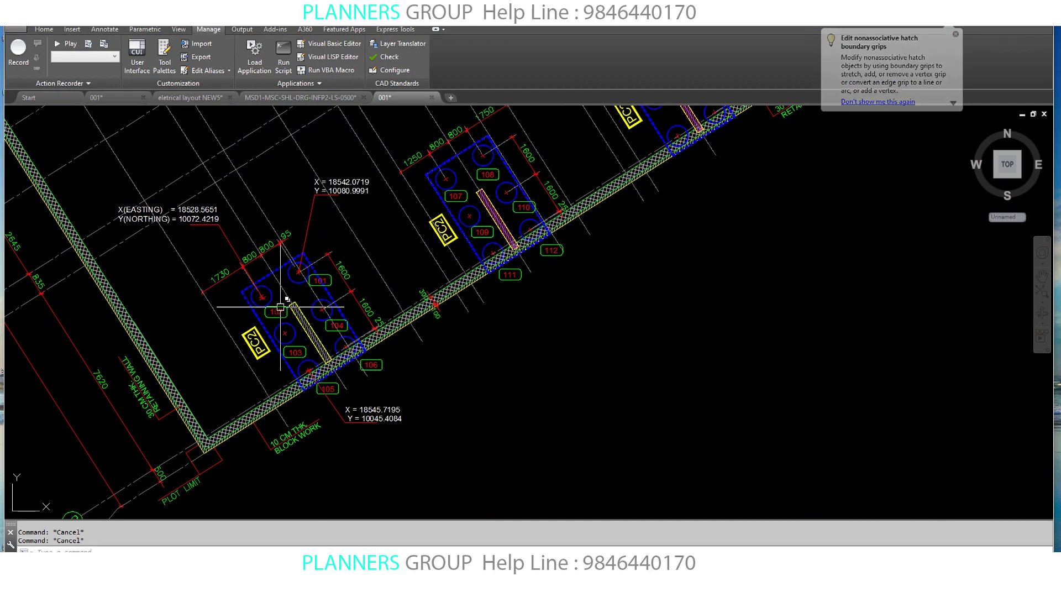
# Pan over the PC4 building area and centre the PC2 pile block 101–112
pyautogui.scroll(-1, 379, 391)
pyautogui.scroll(1, 408, 311)
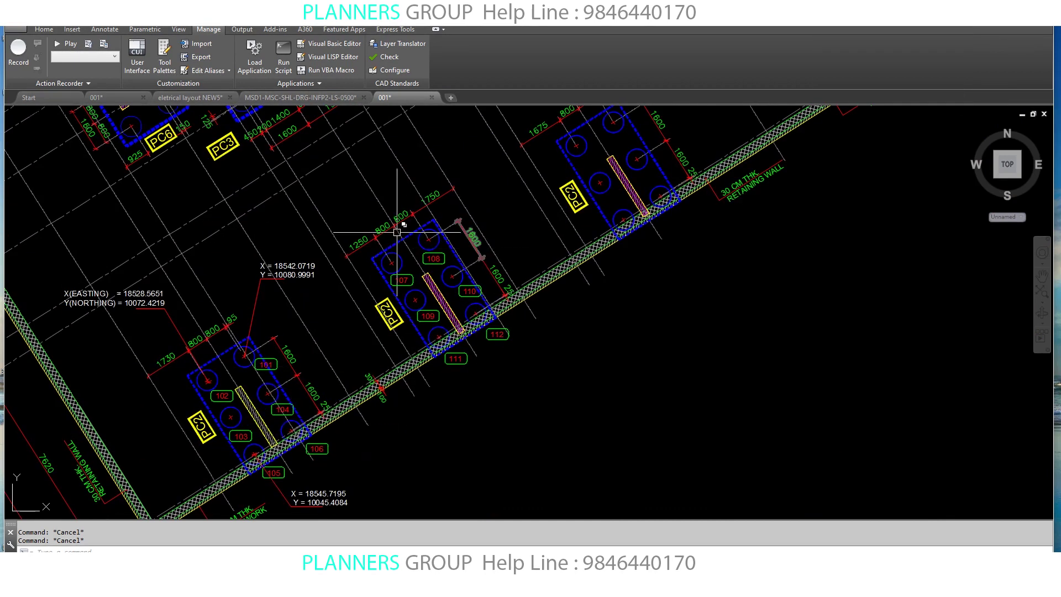
pyautogui.scroll(-5, 397, 233)
pyautogui.moveTo(403, 296); pyautogui.dragTo(419, 321, button='middle')
pyautogui.scroll(2, 379, 367)
pyautogui.moveTo(379, 367)
pyautogui.mouseDown(button='middle')
pyautogui.moveTo(409, 315)
pyautogui.moveTo(379, 378)
pyautogui.mouseUp(button='middle')
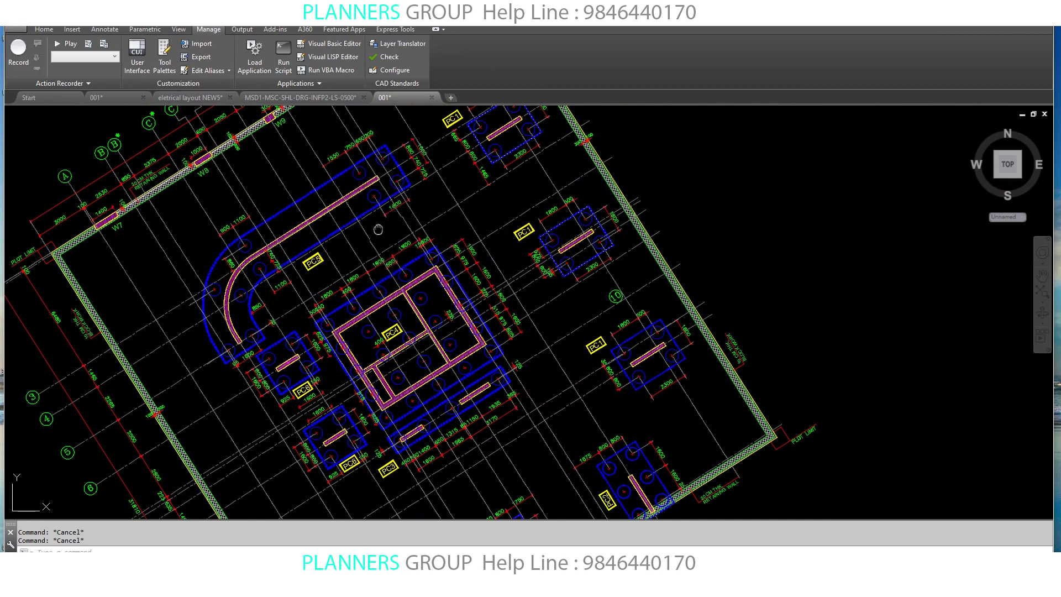
pyautogui.moveTo(378, 230); pyautogui.dragTo(371, 234, button='middle')
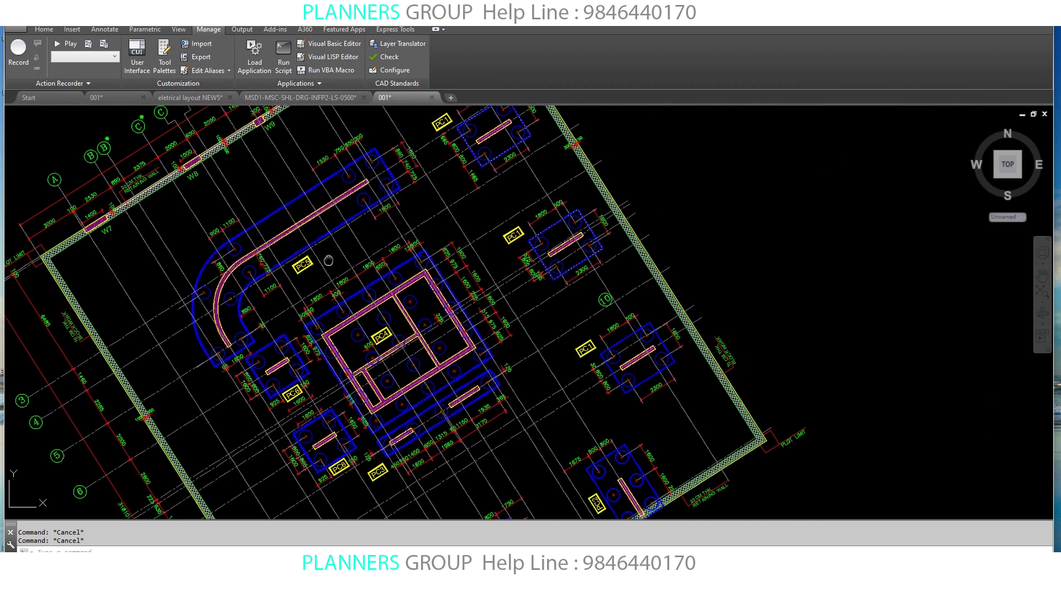
pyautogui.scroll(4, 365, 357)
pyautogui.moveTo(364, 356); pyautogui.dragTo(337, 363, button='middle')
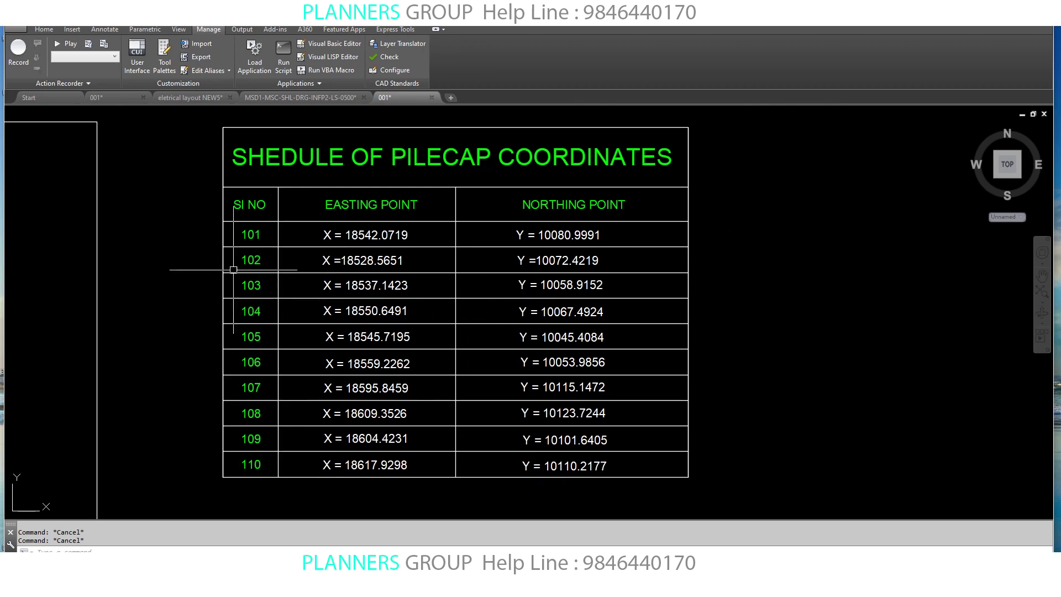
# Move from the schedule back to pile cap 105 and group 107–112 to read their E/N labels
pyautogui.scroll(-5, 535, 295)
pyautogui.moveTo(414, 379); pyautogui.dragTo(497, 249, button='middle')
pyautogui.scroll(3, 249, 392)
pyautogui.scroll(3, 249, 392)
pyautogui.moveTo(249, 393); pyautogui.dragTo(251, 324, button='middle')
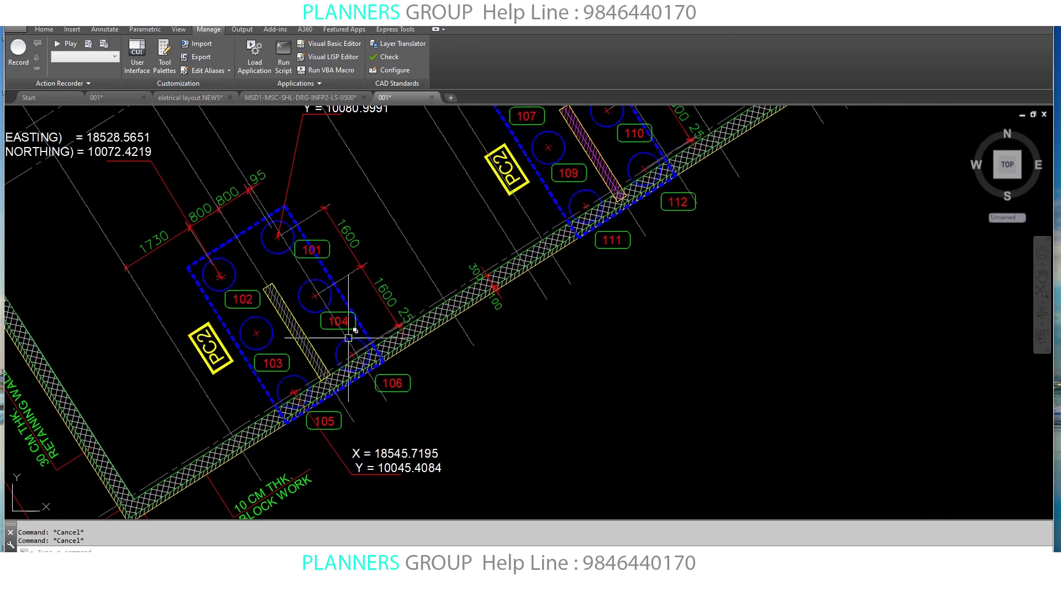
pyautogui.moveTo(388, 398); pyautogui.dragTo(342, 436, button='middle')
pyautogui.scroll(-2, 453, 279)
pyautogui.scroll(5, 453, 279)
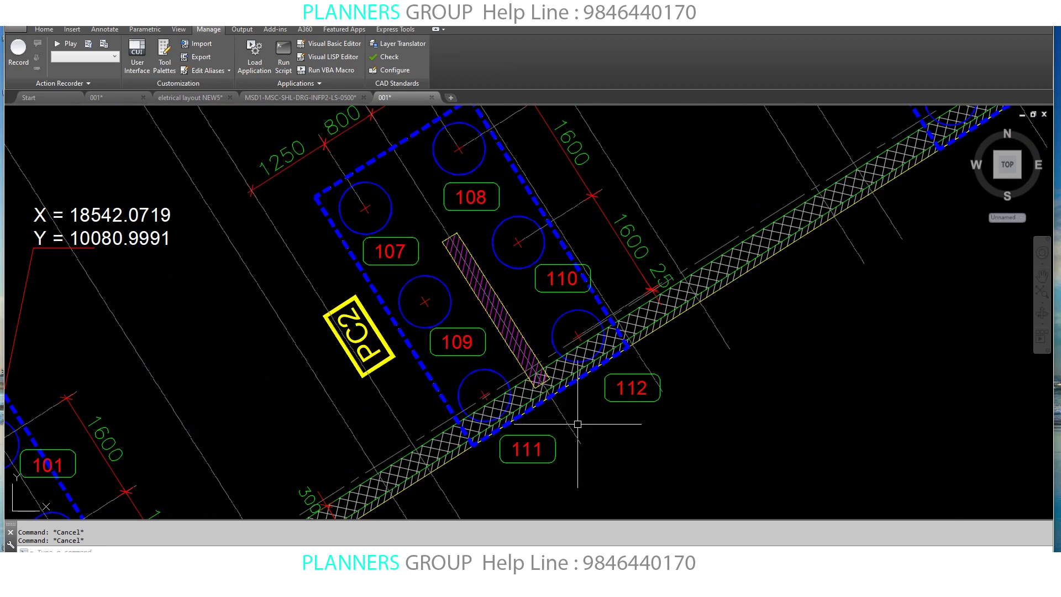
pyautogui.scroll(-4, 577, 423)
# Zoom in and out around pile caps 107–112 to check their coordinate values
pyautogui.moveTo(569, 379); pyautogui.dragTo(466, 355, button='middle')
pyautogui.scroll(2, 466, 355)
pyautogui.scroll(2, 479, 366)
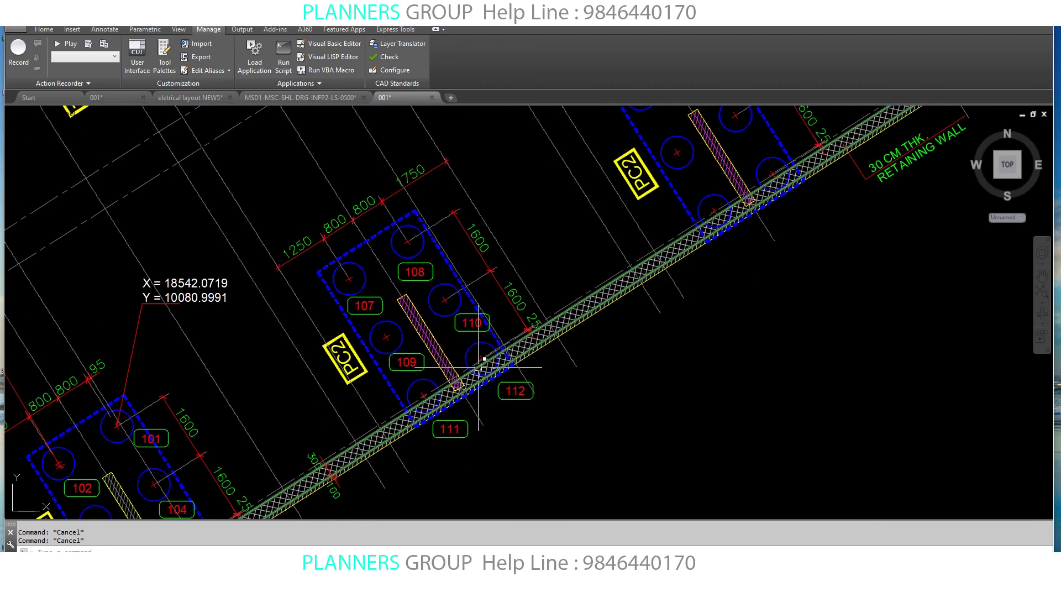
pyautogui.scroll(-4, 479, 366)
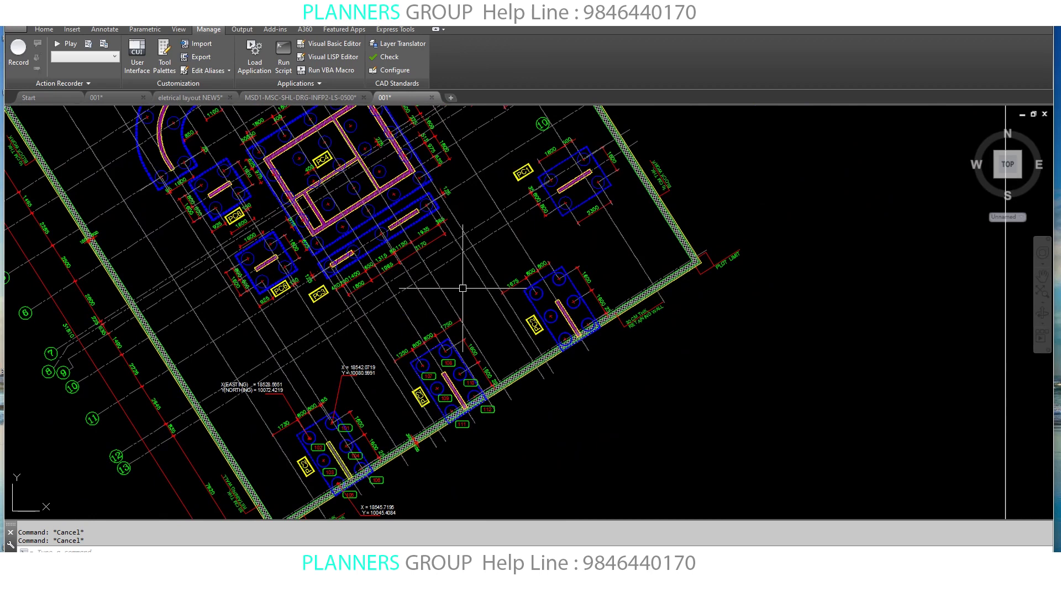
pyautogui.scroll(-2, 465, 289)
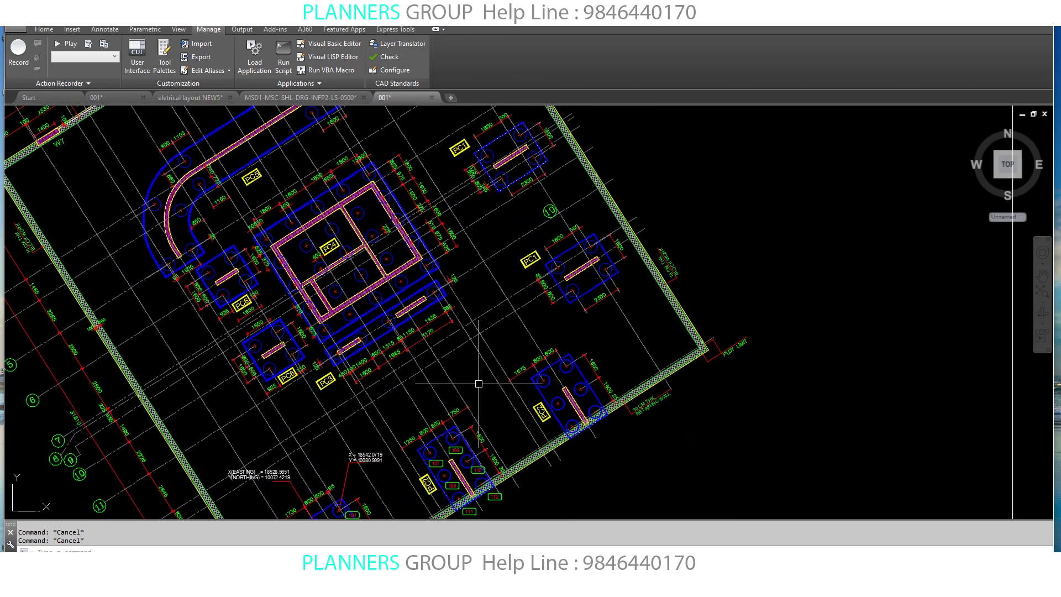
pyautogui.scroll(1, 313, 227)
pyautogui.scroll(1, 313, 227)
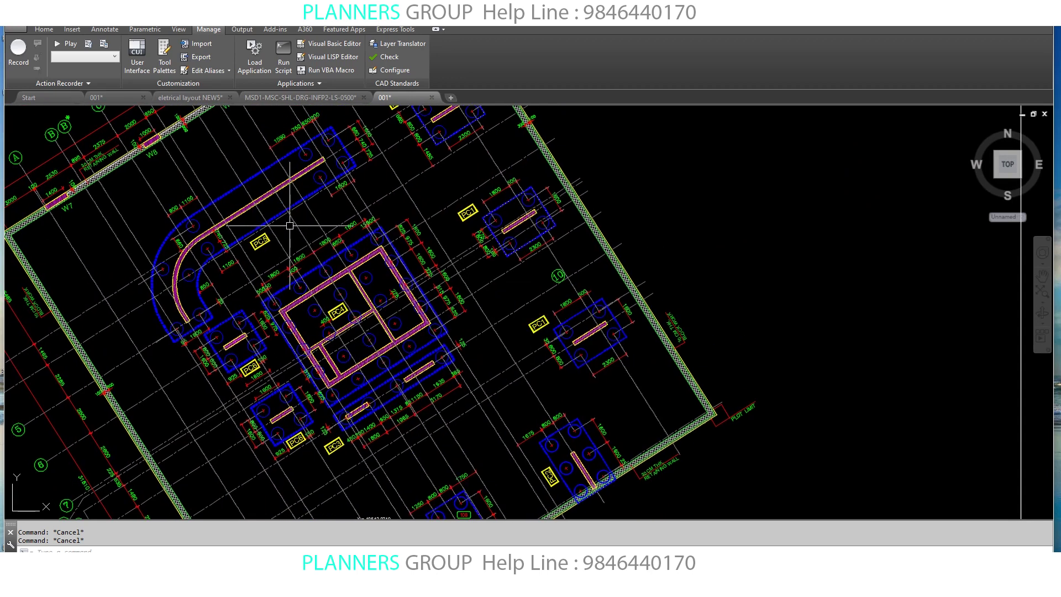
pyautogui.scroll(-1, 284, 230)
pyautogui.scroll(1, 296, 230)
pyautogui.scroll(-1, 227, 201)
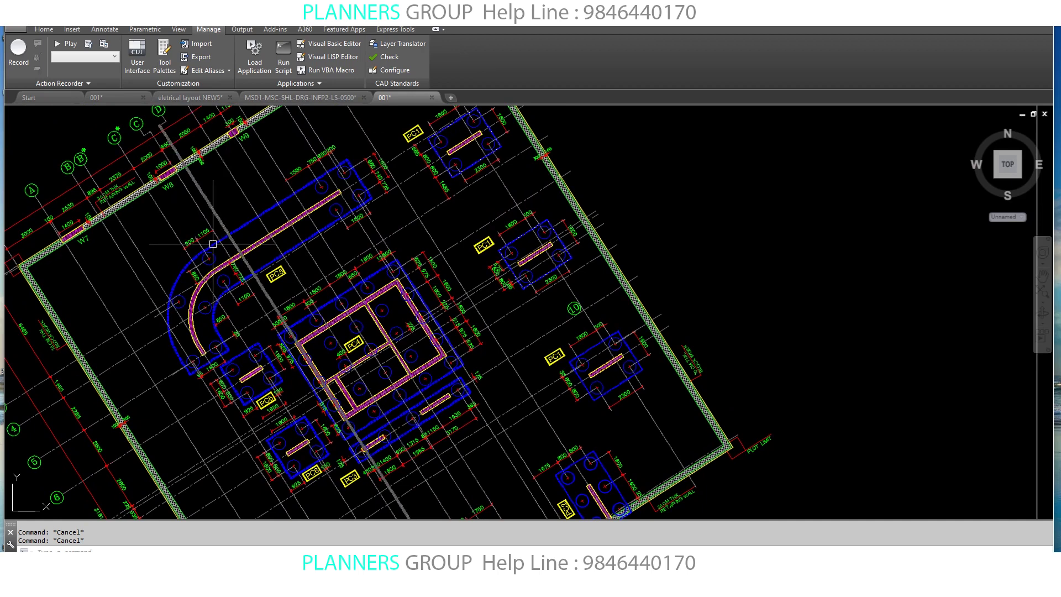
pyautogui.scroll(-2, 308, 237)
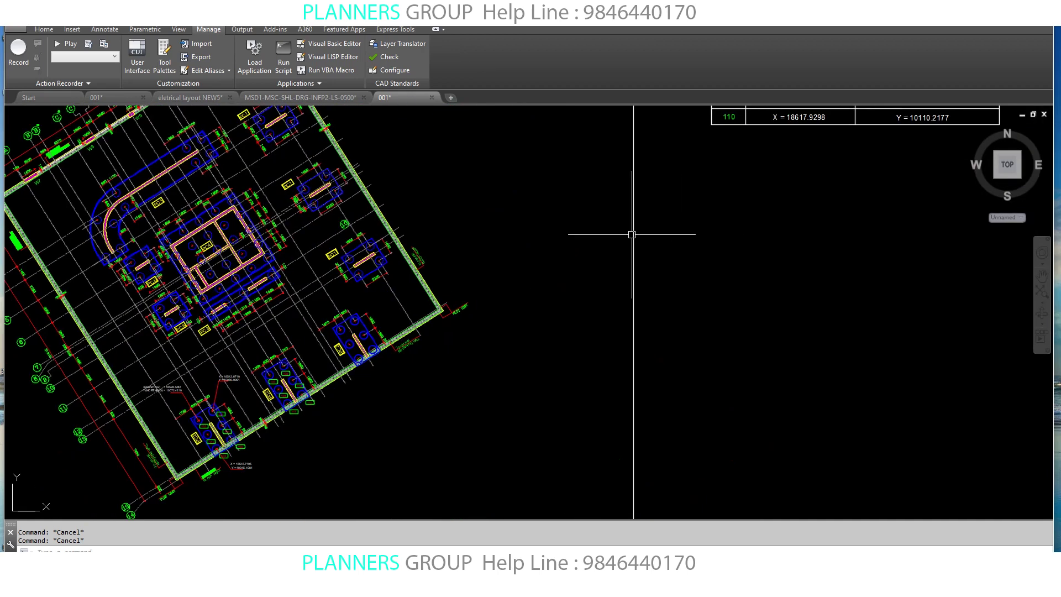
pyautogui.scroll(-2, 332, 391)
pyautogui.scroll(3, 536, 208)
# Centre the SHEDULE OF PILECAP COORDINATES table to review rows 101–110, then zoom out
pyautogui.moveTo(536, 208); pyautogui.dragTo(429, 282, button='middle')
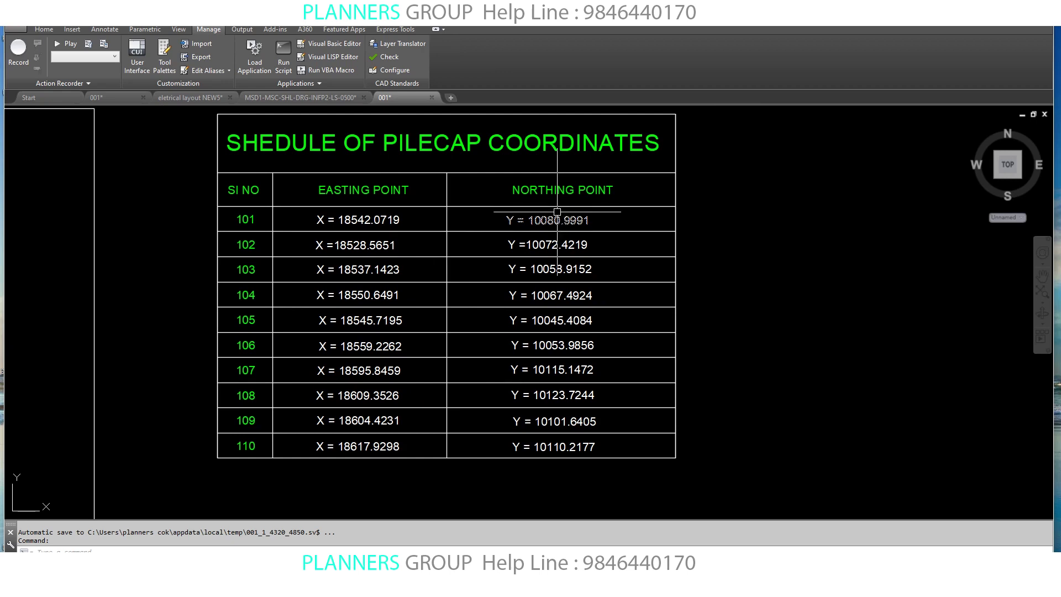
pyautogui.moveTo(426, 245); pyautogui.dragTo(376, 247, button='middle')
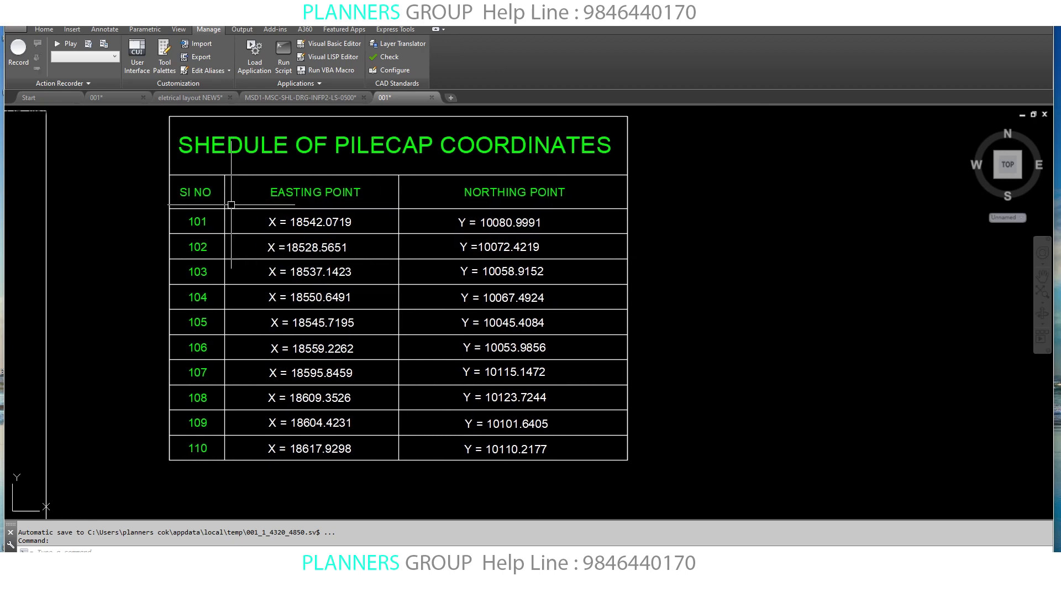
pyautogui.scroll(-2, 474, 249)
# Zoom in on pile caps 101–106, centred near pile 105's 18545.7195/10045.4084 label
pyautogui.scroll(-6, 462, 227)
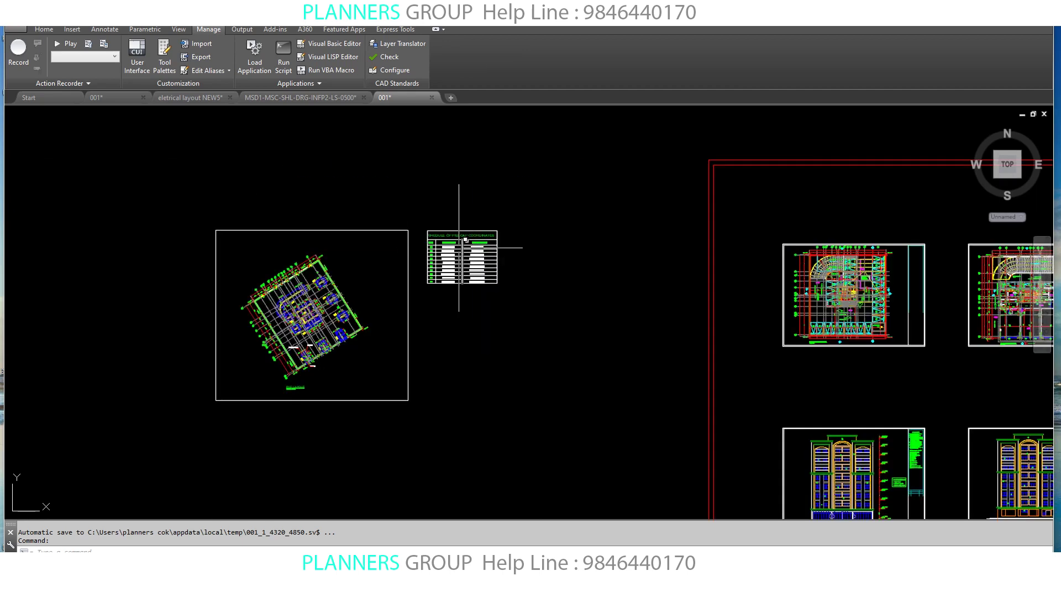
pyautogui.scroll(6, 256, 398)
pyautogui.scroll(5, 256, 398)
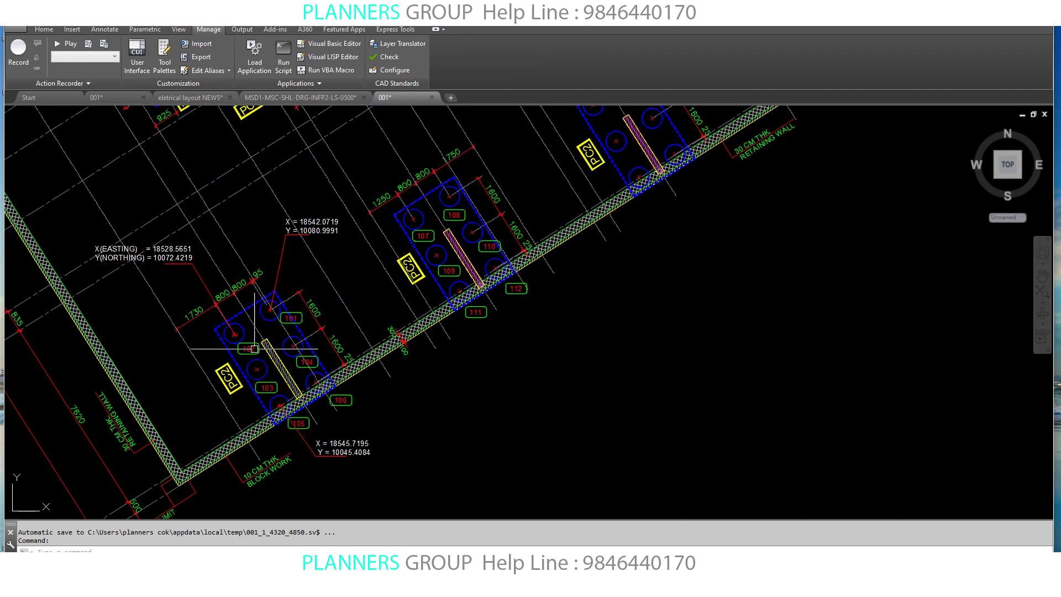
pyautogui.moveTo(261, 245); pyautogui.dragTo(251, 222, button='middle')
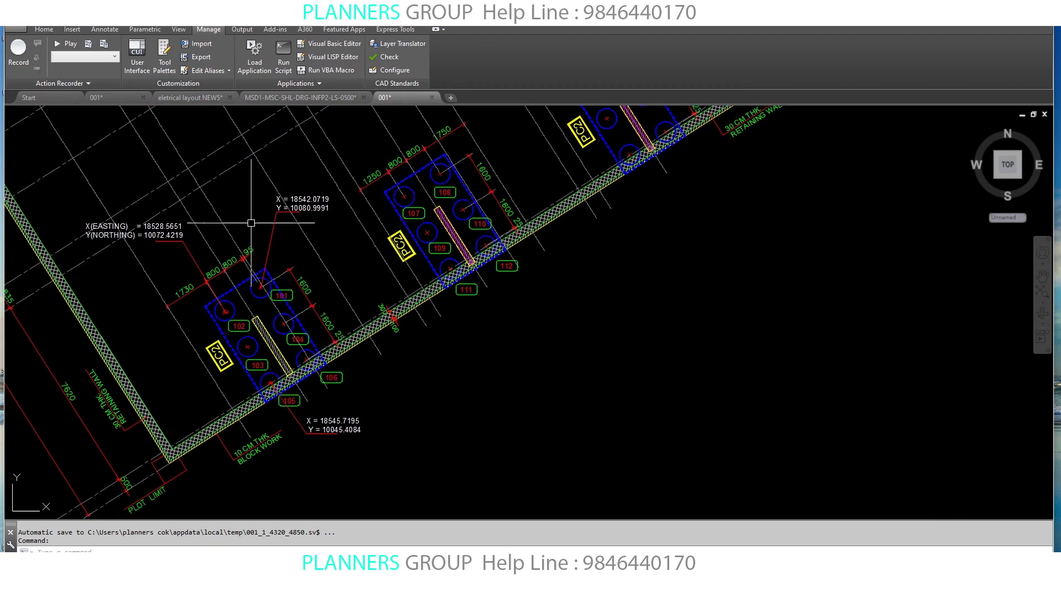
pyautogui.moveTo(317, 251); pyautogui.dragTo(280, 232, button='middle')
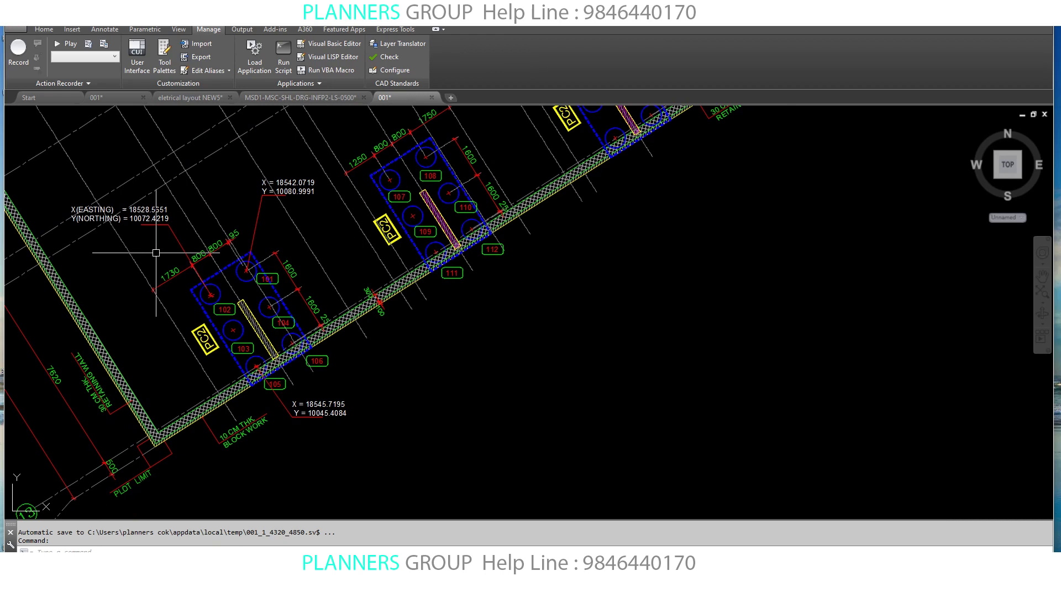
pyautogui.scroll(5, 156, 362)
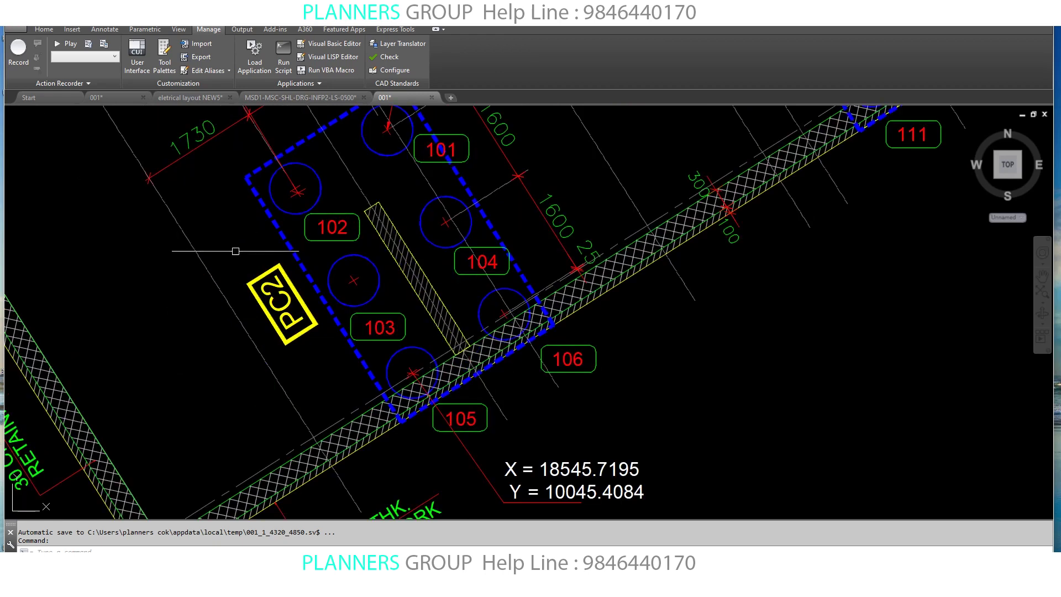
pyautogui.moveTo(237, 246); pyautogui.dragTo(172, 219, button='middle')
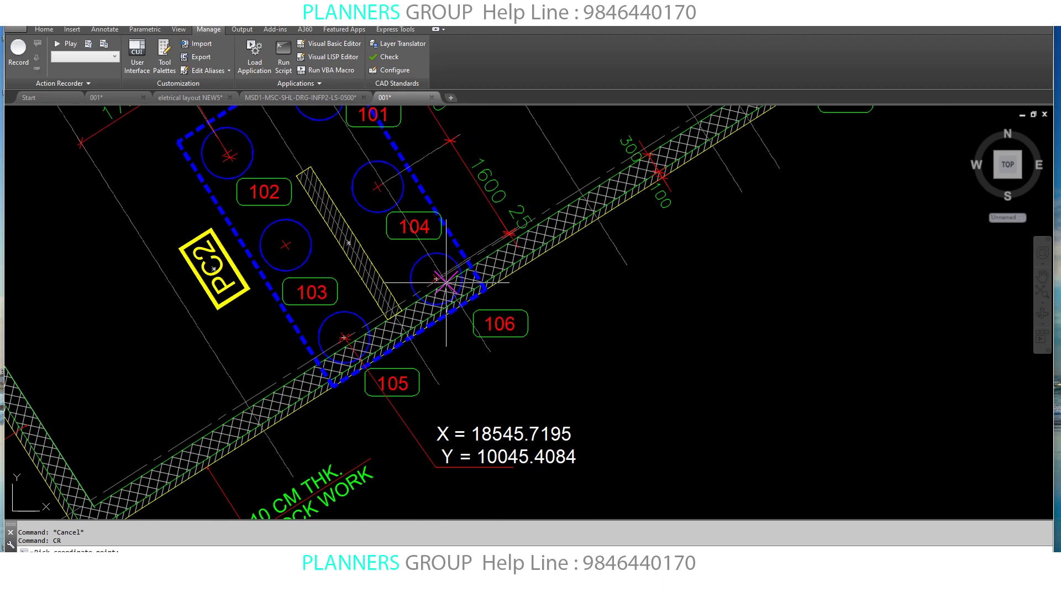
# Snap to the pile centre and place the E=18537.142 / N=10058.915 leader label left of PC2
pyautogui.keyDown('shift'); pyautogui.rightClick(284, 244); pyautogui.keyUp('shift')
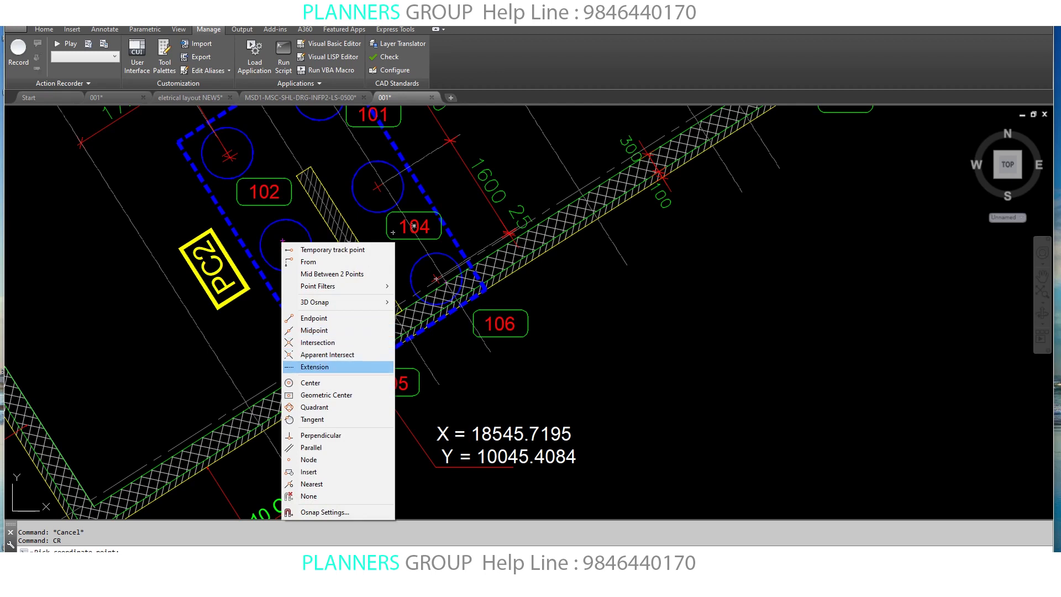
pyautogui.click(310, 383)
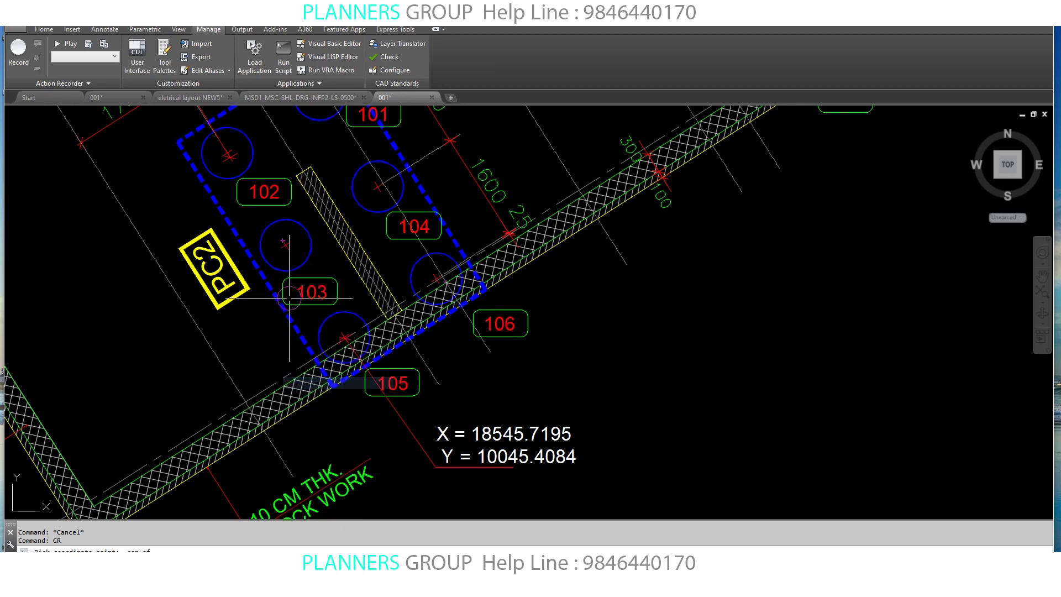
pyautogui.click(125, 220)
pyautogui.press('F9')
pyautogui.scroll(-2, 119, 208)
pyautogui.scroll(1, 171, 315)
pyautogui.scroll(2, 171, 315)
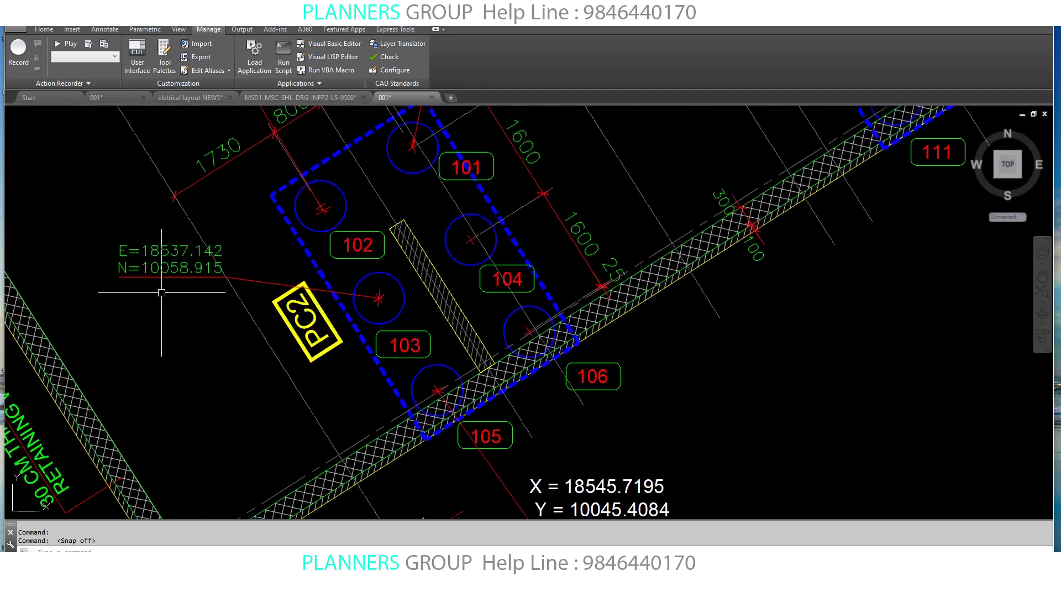
pyautogui.scroll(4, 204, 280)
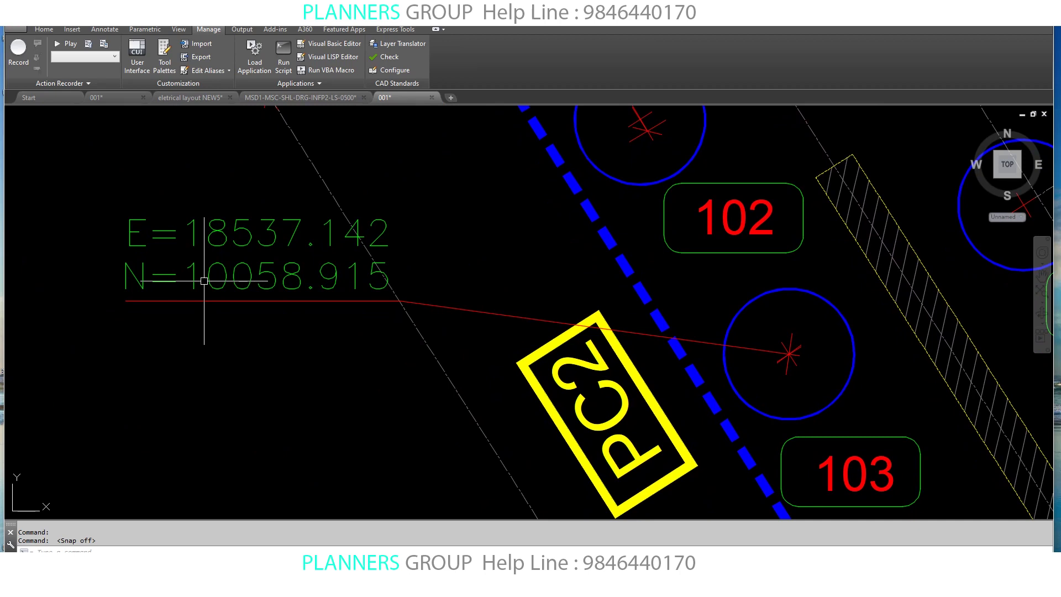
# Zoom out to show both PC2 pile caps with the new label
pyautogui.scroll(-3, 243, 320)
pyautogui.scroll(1, 276, 380)
pyautogui.scroll(-2, 270, 382)
pyautogui.scroll(-2, 265, 374)
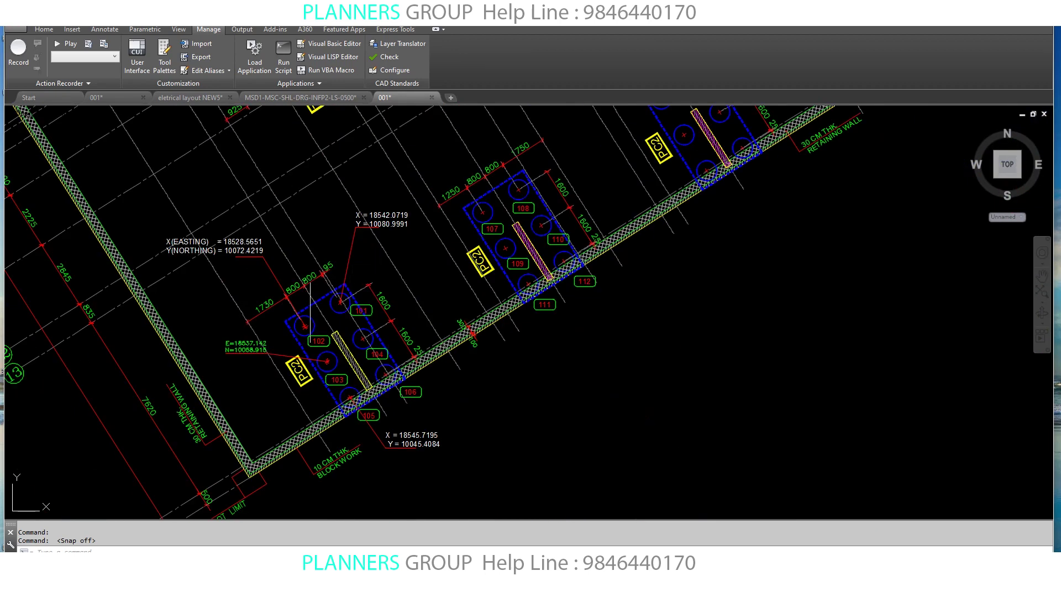
pyautogui.scroll(2, 309, 415)
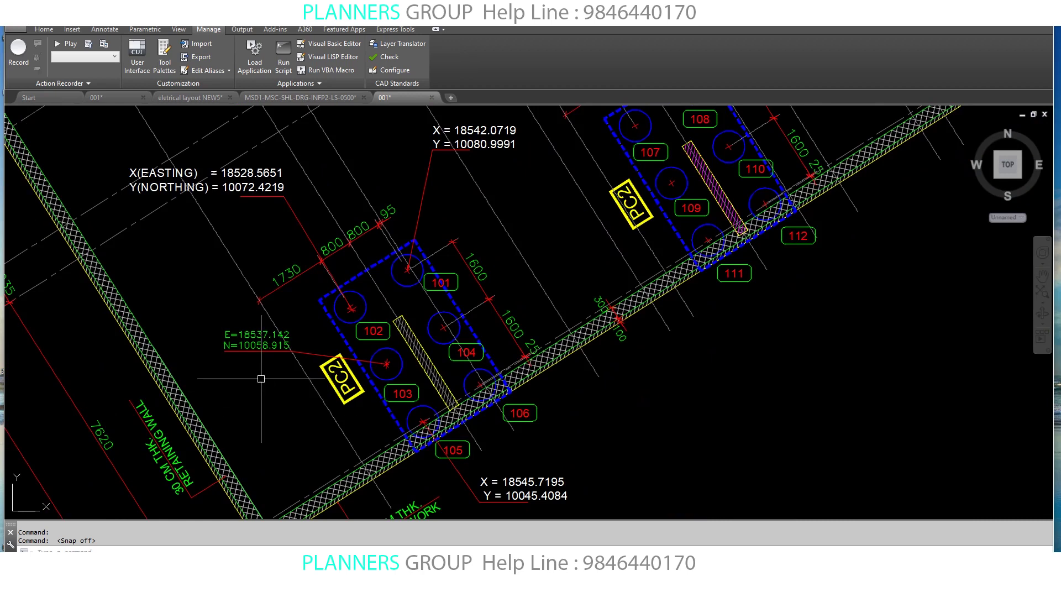
pyautogui.scroll(2, 269, 344)
# Snap to pile 105's centre and place its E=18545.72 / N=10045.408 leader label
pyautogui.press('Escape')
pyautogui.write('CR')
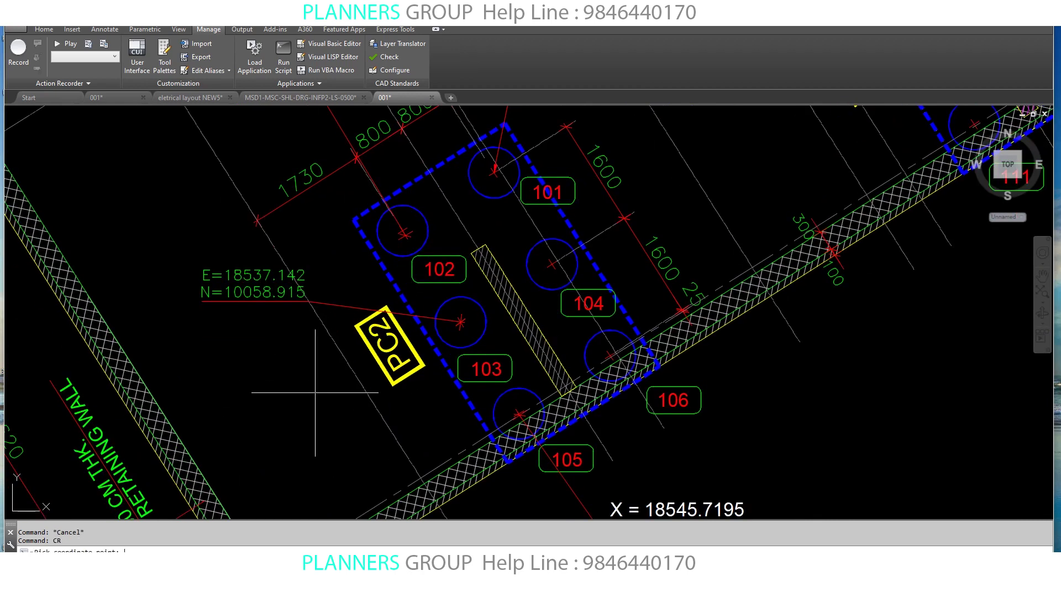
pyautogui.moveTo(435, 410); pyautogui.dragTo(432, 387, button='middle')
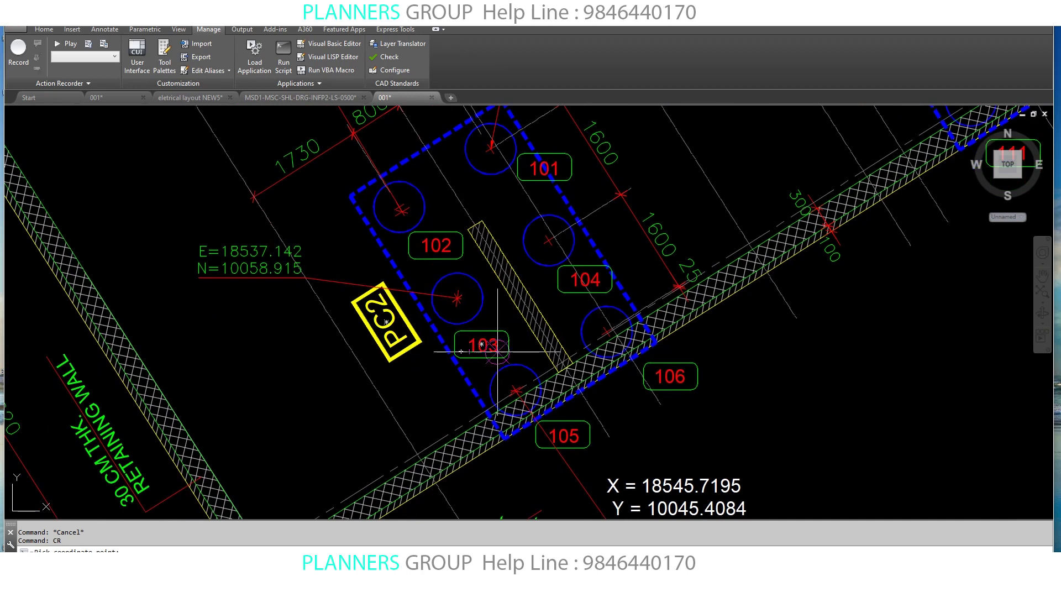
pyautogui.keyDown('shift'); pyautogui.rightClick(469, 298); pyautogui.keyUp('shift')
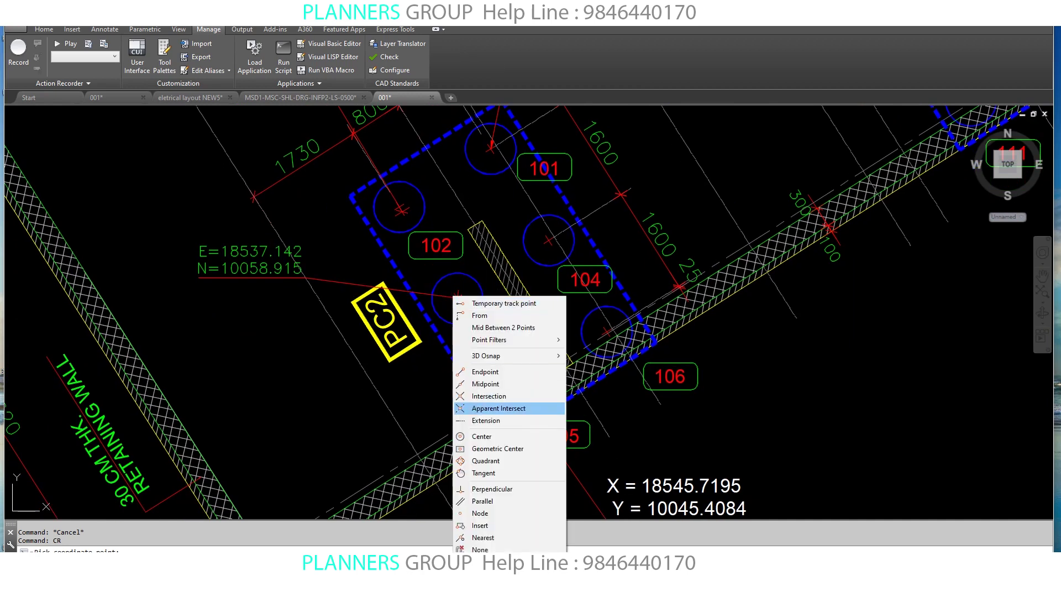
pyautogui.click(483, 435)
pyautogui.click(514, 372)
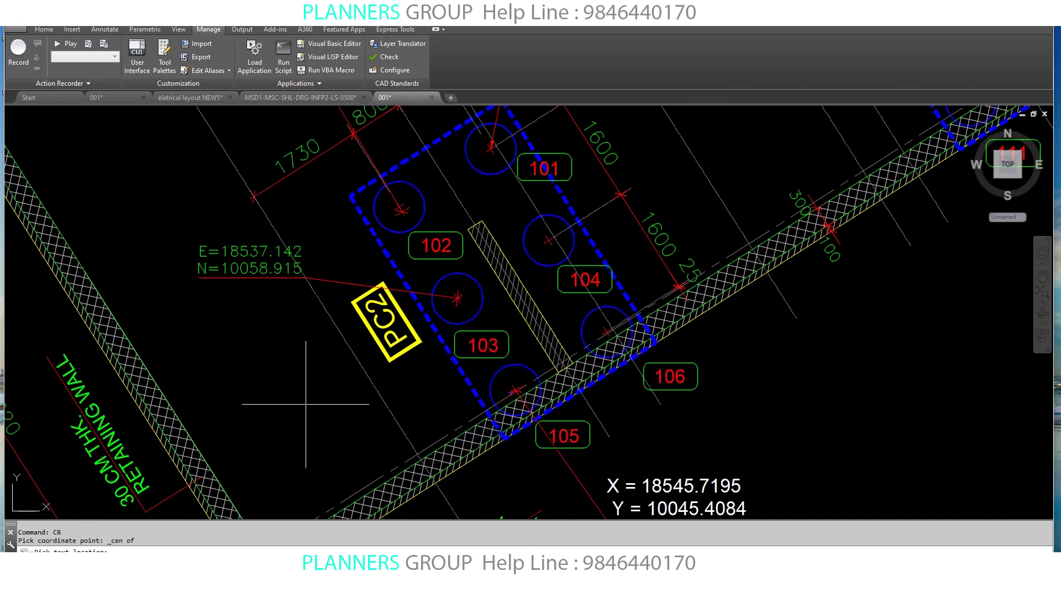
pyautogui.click(309, 406)
pyautogui.press('Return')
pyautogui.press('Escape')
# Pan and zoom to centre the new label with both PC2 pile caps in view
pyautogui.moveTo(334, 410)
pyautogui.mouseDown(button='middle')
pyautogui.moveTo(331, 349)
pyautogui.moveTo(303, 359)
pyautogui.moveTo(300, 345)
pyautogui.mouseUp(button='middle')
pyautogui.scroll(2, 284, 407)
pyautogui.scroll(1, 284, 395)
pyautogui.scroll(1, 182, 333)
pyautogui.scroll(-2, 182, 332)
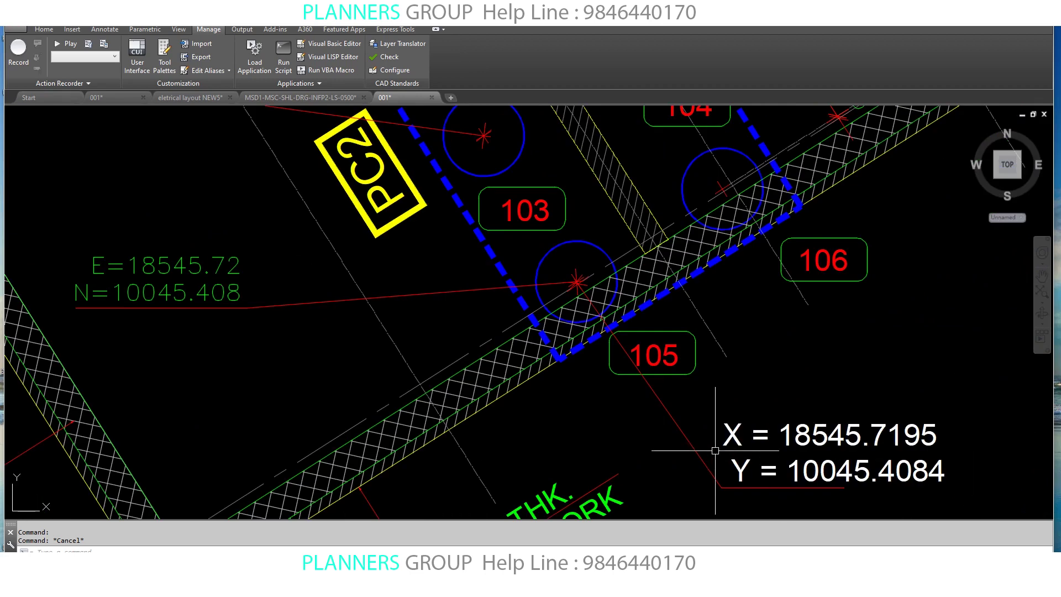
pyautogui.moveTo(300, 402)
pyautogui.mouseDown(button='middle')
pyautogui.moveTo(258, 359)
pyautogui.moveTo(251, 312)
pyautogui.mouseUp(button='middle')
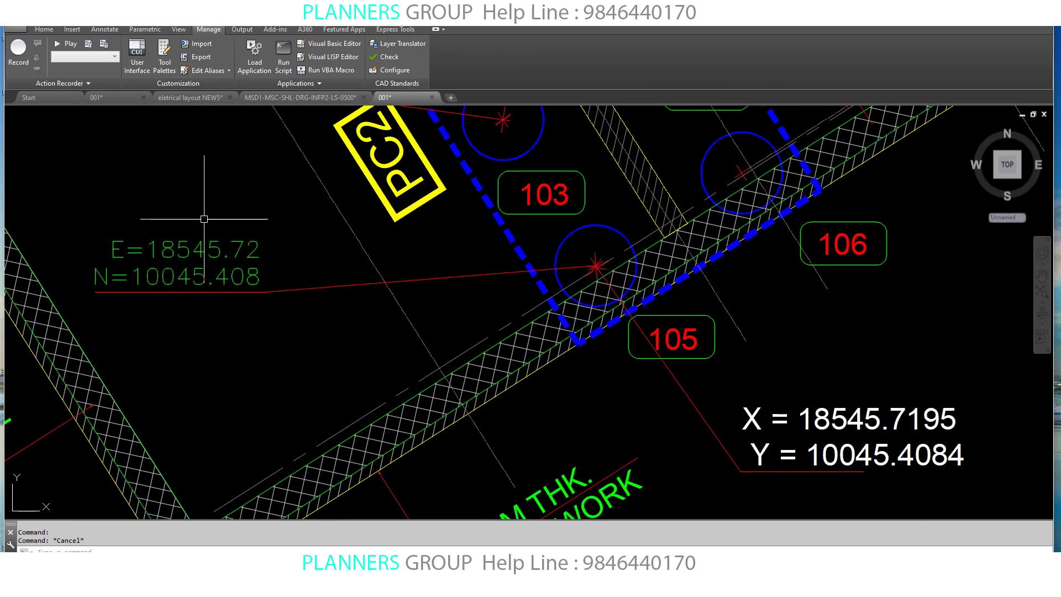
pyautogui.scroll(-6, 283, 341)
pyautogui.scroll(1, 284, 341)
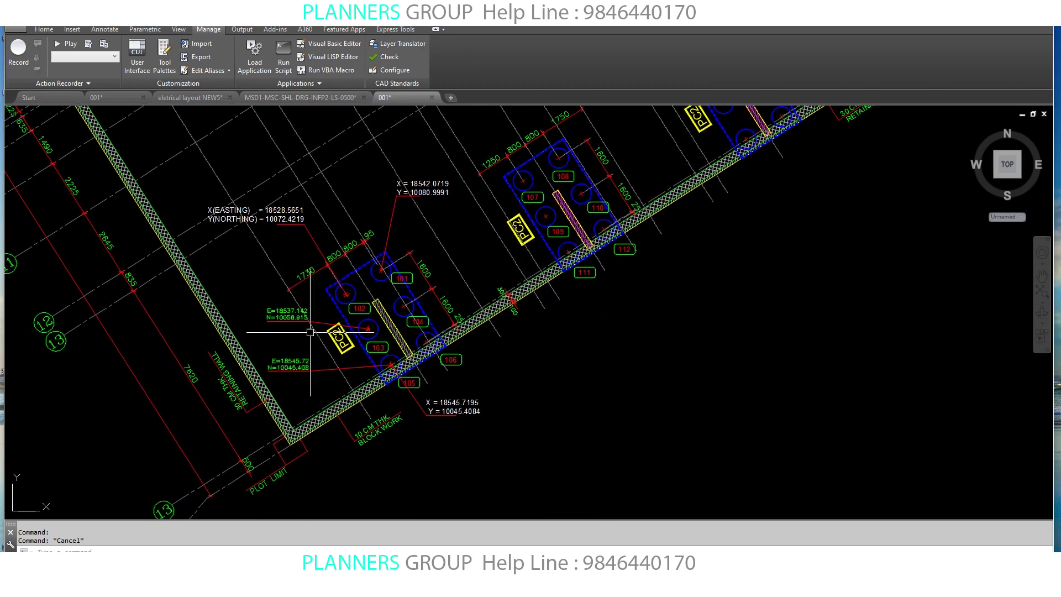
# Pan and zoom across the pile groups on the plan
pyautogui.scroll(1, 280, 221)
pyautogui.scroll(1, 280, 210)
pyautogui.moveTo(249, 256); pyautogui.dragTo(243, 266, button='middle')
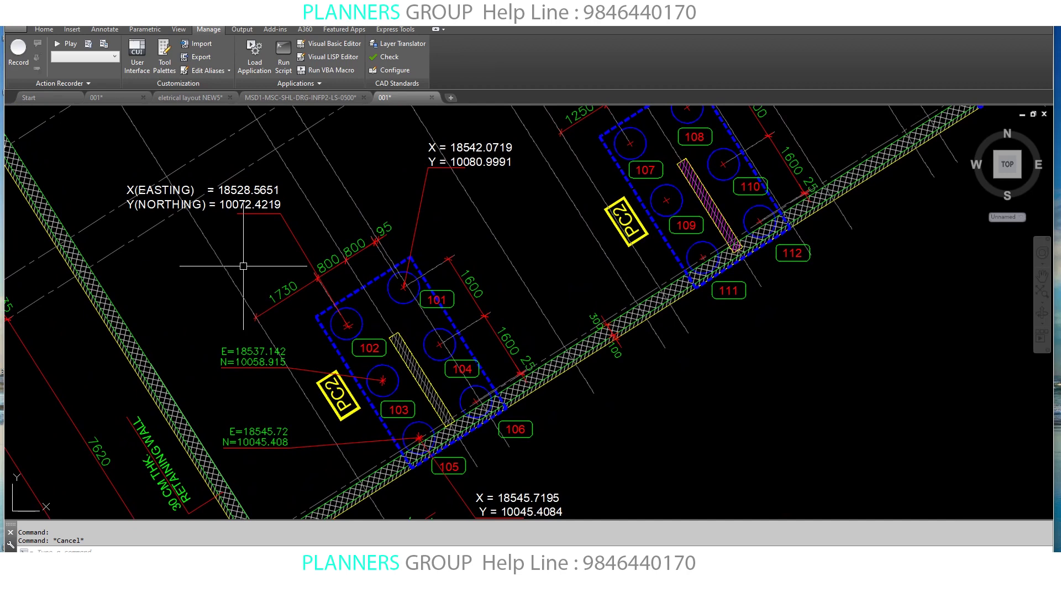
pyautogui.scroll(-5, 244, 243)
pyautogui.scroll(1, 244, 243)
pyautogui.scroll(1, 232, 314)
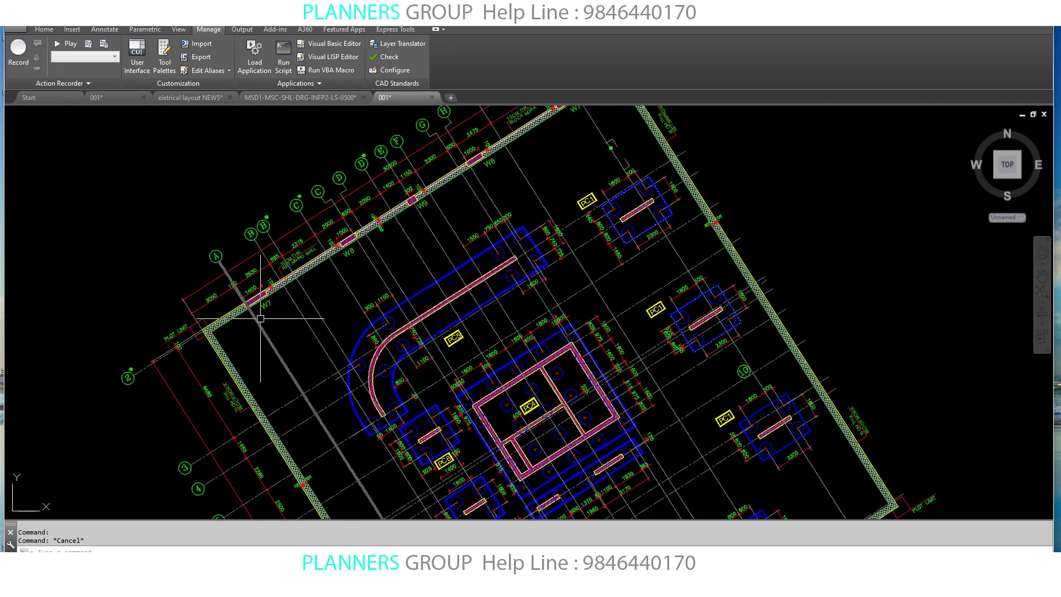
pyautogui.scroll(-3, 276, 359)
pyautogui.scroll(1, 368, 313)
pyautogui.scroll(3, 368, 313)
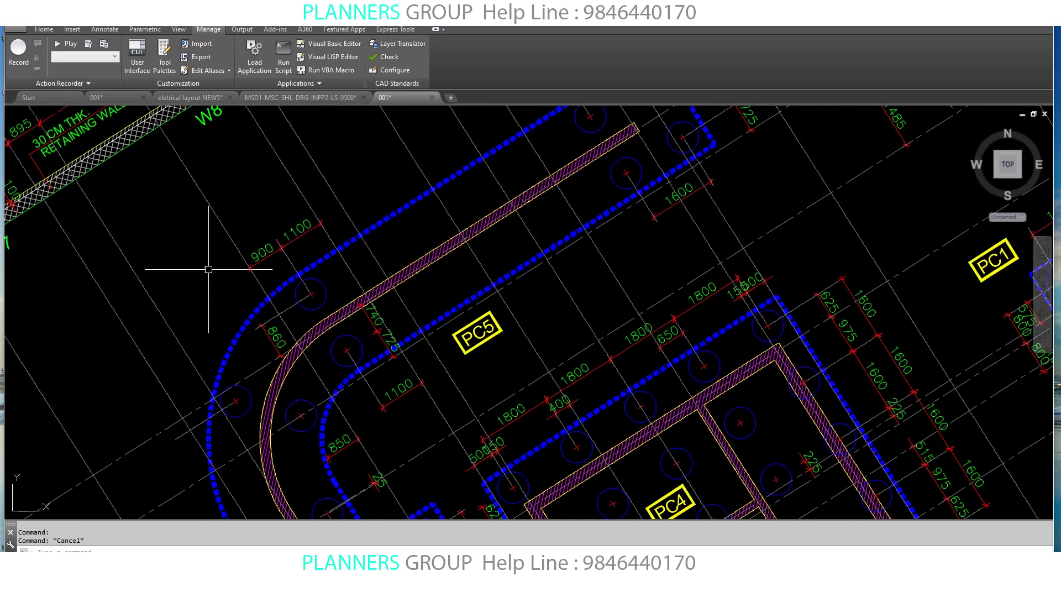
pyautogui.scroll(-2, 221, 263)
# Pan up the site plan and zoom out until the layout sheet and coordinate schedule show
pyautogui.moveTo(341, 224); pyautogui.dragTo(336, 213, button='middle')
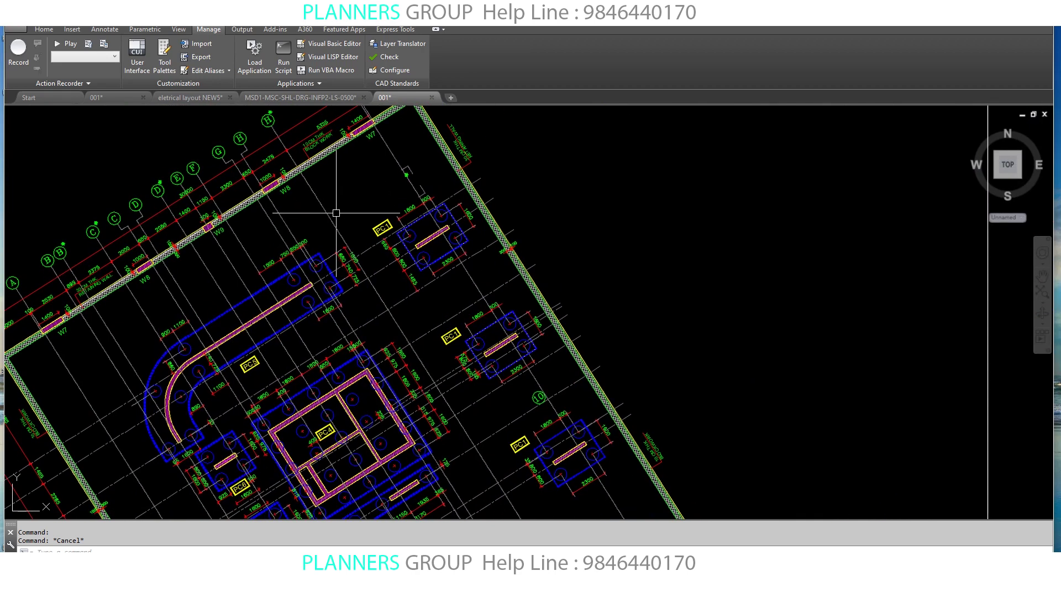
pyautogui.moveTo(349, 222); pyautogui.dragTo(324, 196, button='middle')
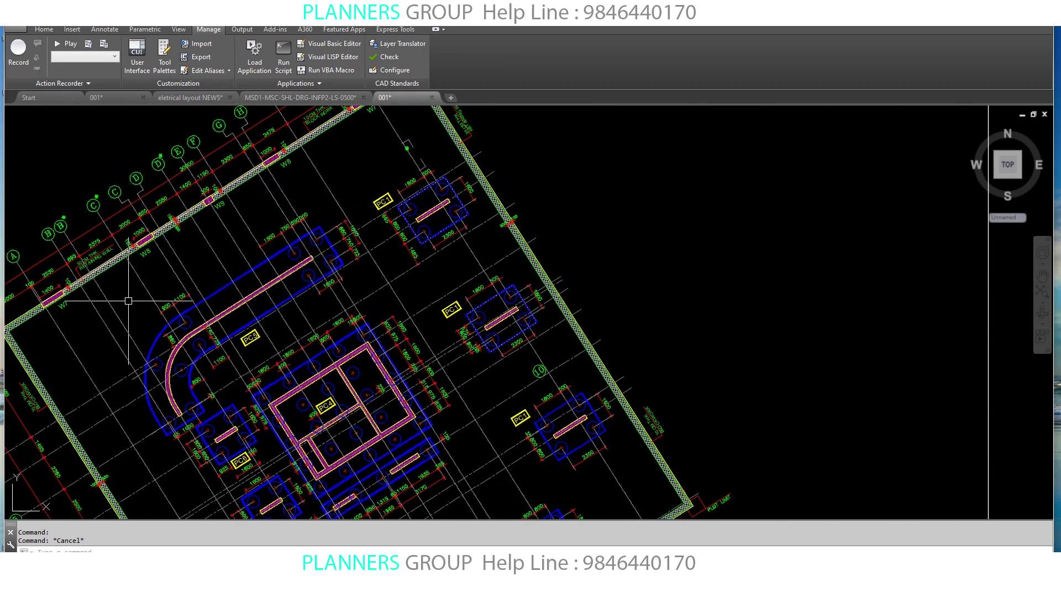
pyautogui.moveTo(128, 301); pyautogui.dragTo(142, 274, button='middle')
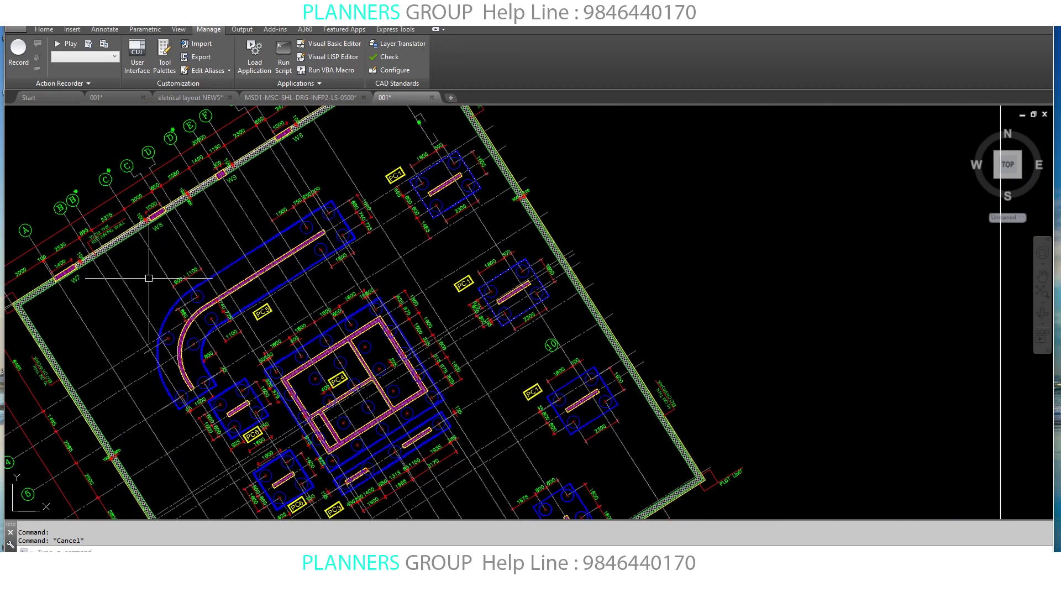
pyautogui.moveTo(144, 276); pyautogui.dragTo(133, 252, button='middle')
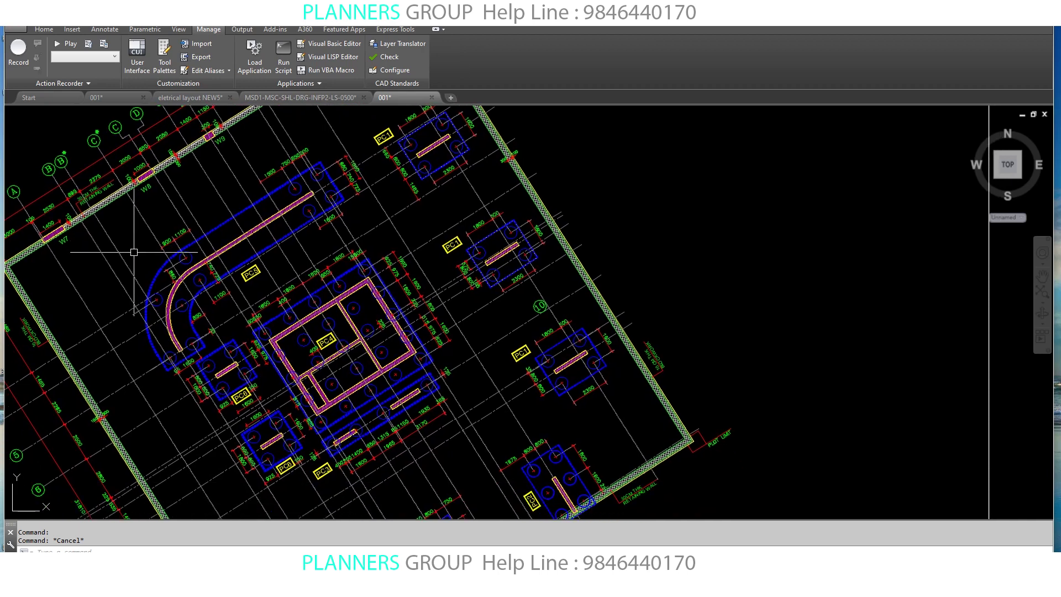
pyautogui.moveTo(102, 296); pyautogui.dragTo(91, 260, button='middle')
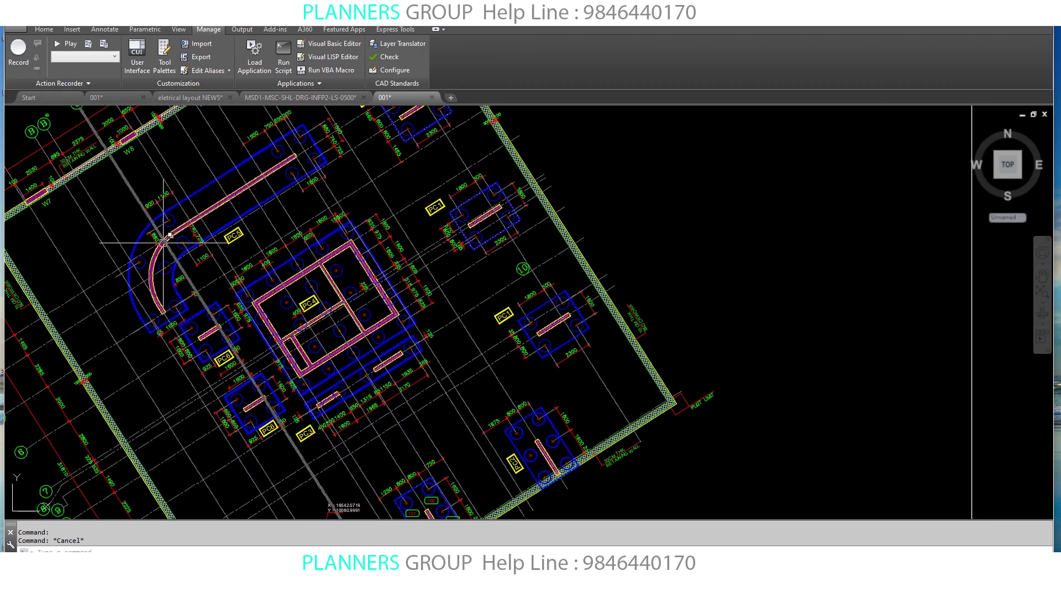
pyautogui.scroll(-5, 464, 348)
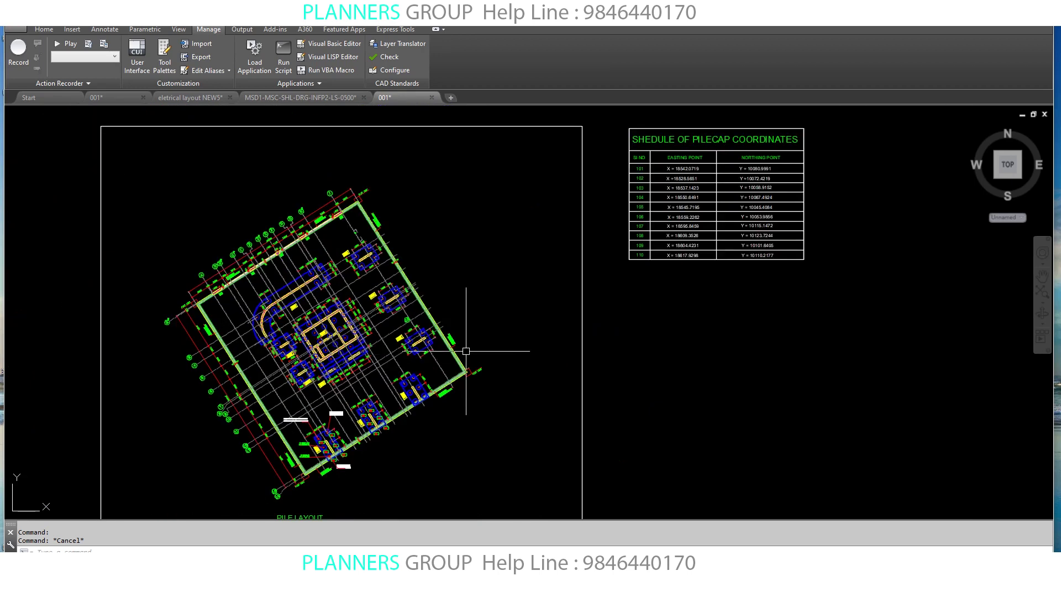
pyautogui.scroll(-2, 410, 306)
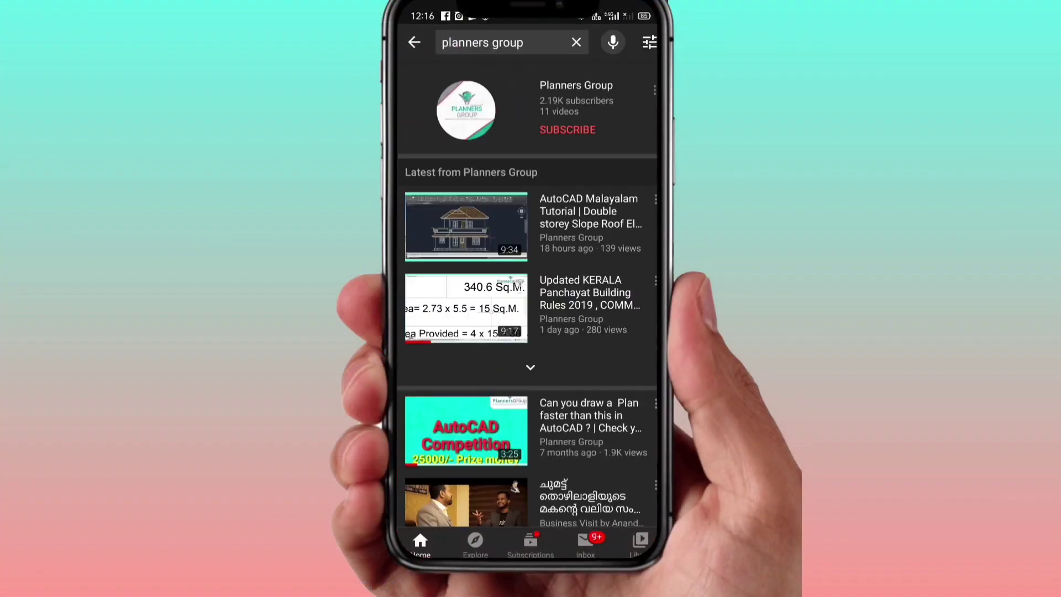
# Subscribe to the Planners Group channel and set its notifications to All
pyautogui.click(552, 108)
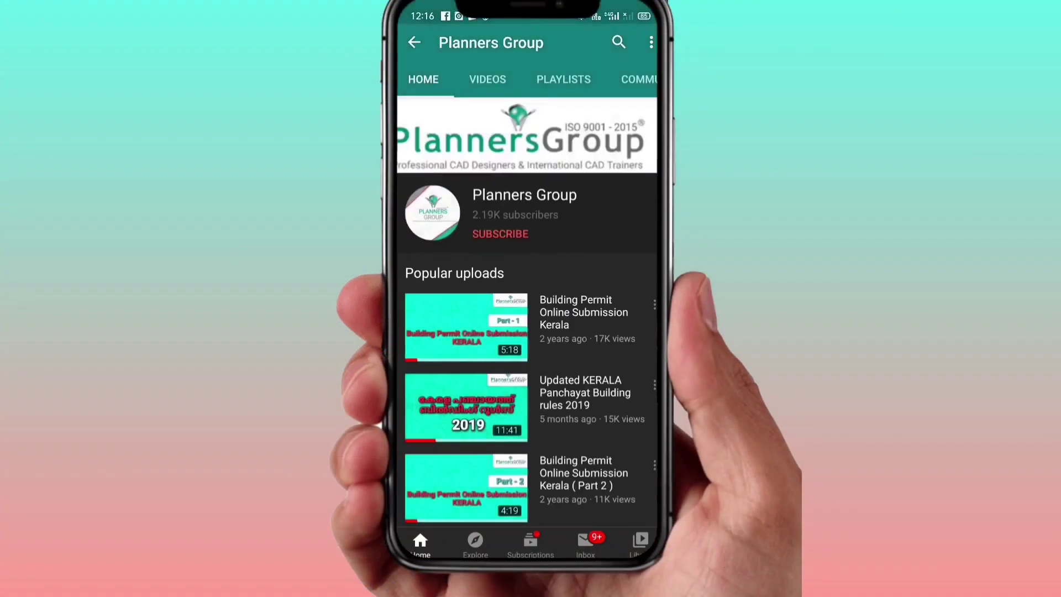
pyautogui.click(500, 233)
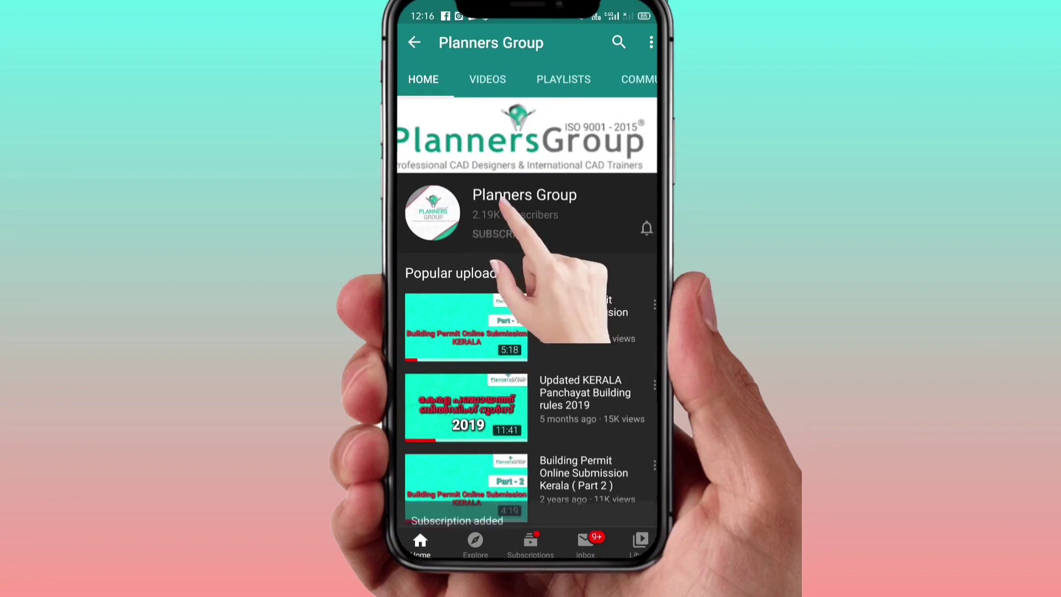
pyautogui.click(646, 227)
pyautogui.click(645, 191)
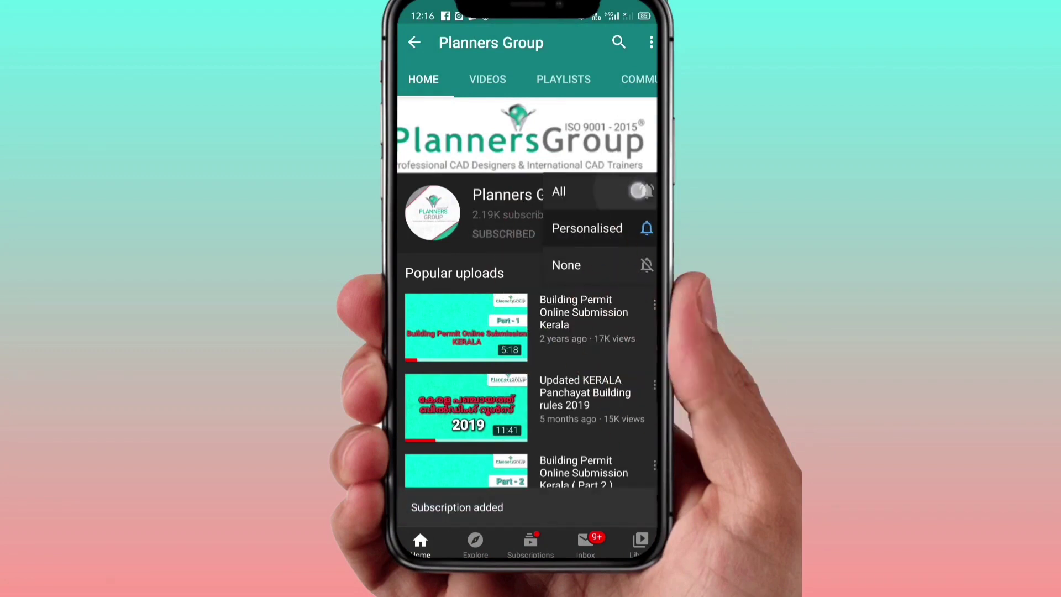